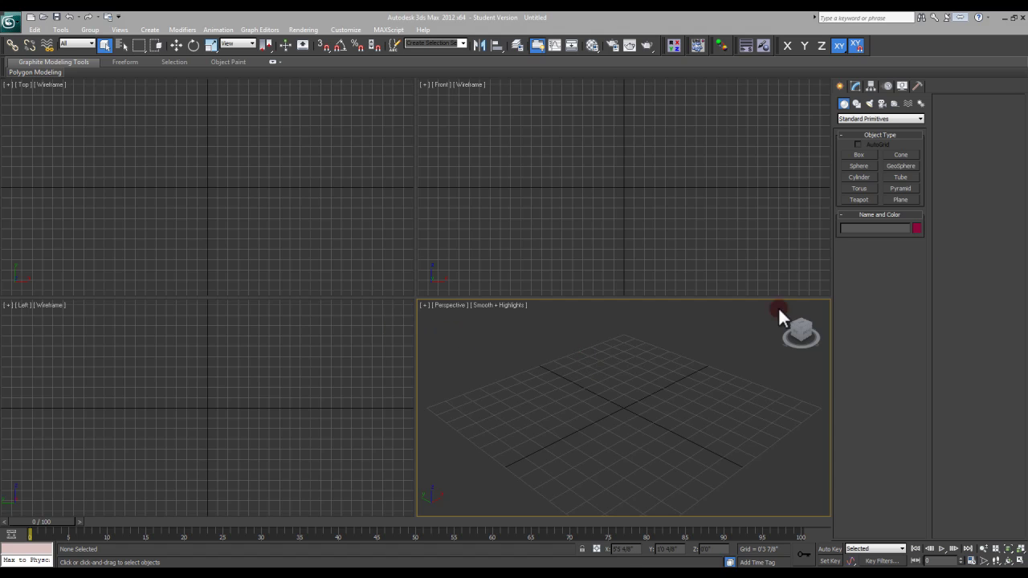
# - Bring the Files For Students folder forward and open the Steps document in Word
pyautogui.click(856, 86)
pyautogui.moveTo(143, 575)
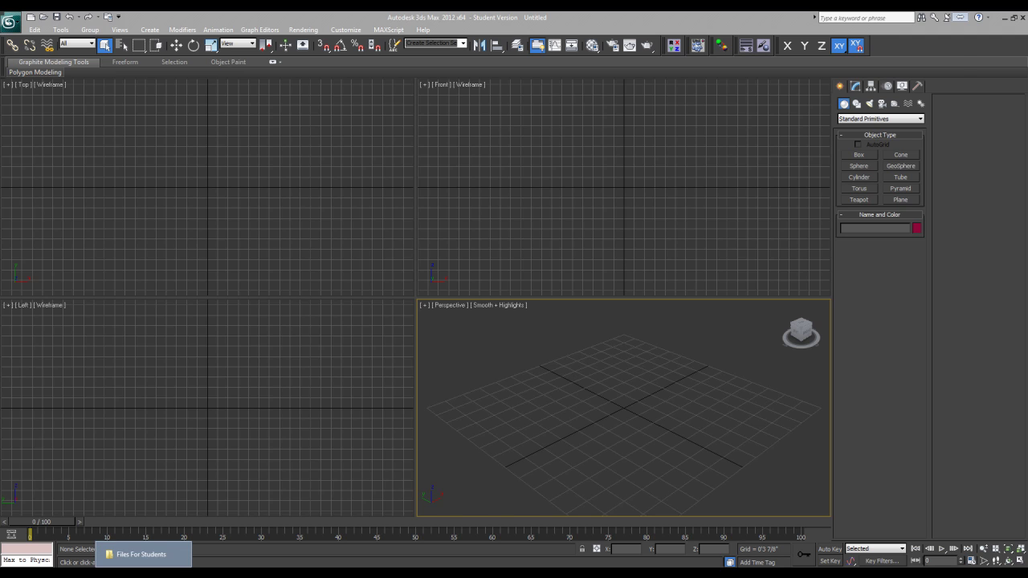
pyautogui.click(143, 555)
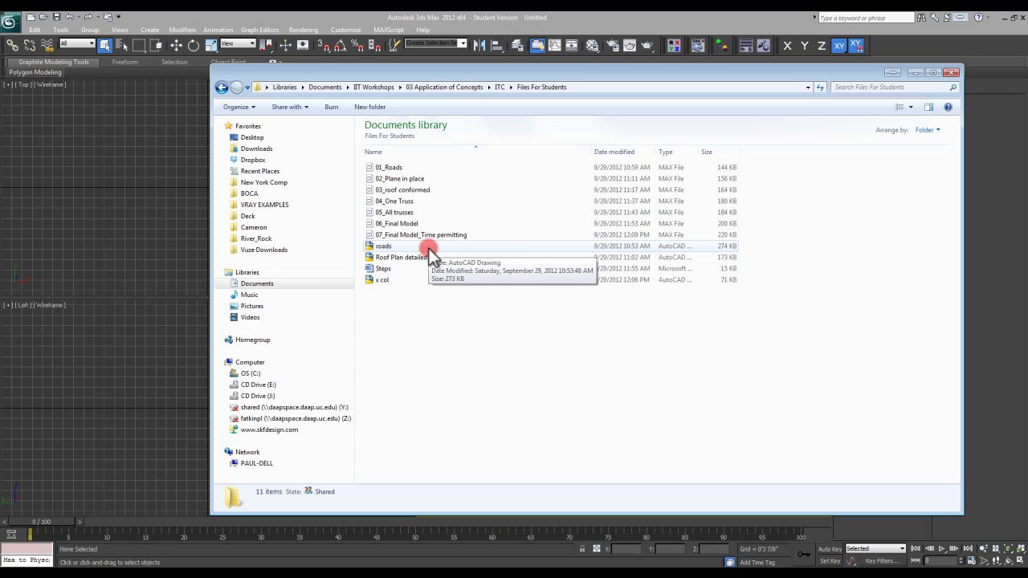
pyautogui.doubleClick(440, 270)
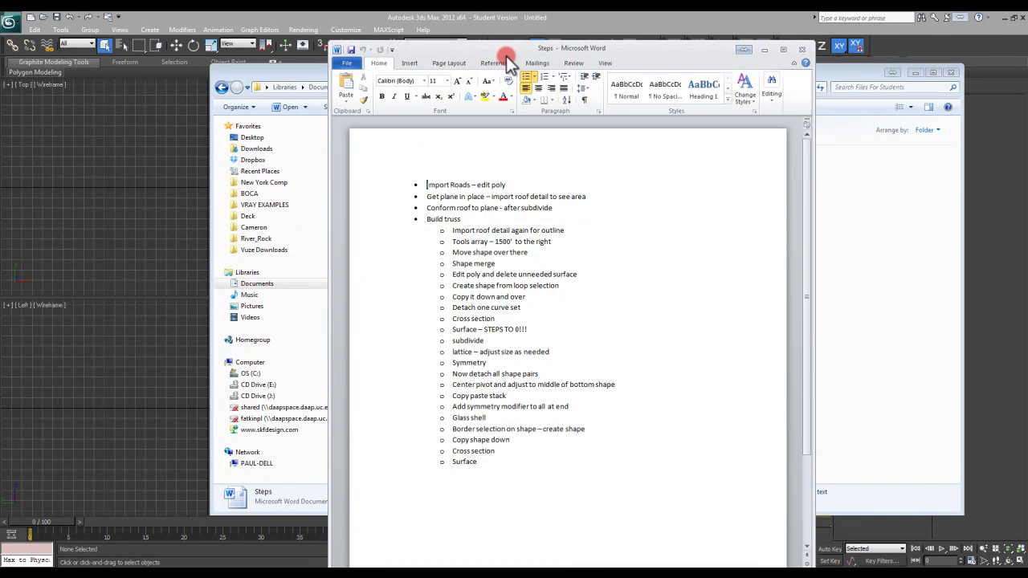
# - Close the Steps document in Word after reading the modelling checklist
pyautogui.hotkey('alt', 'F4')
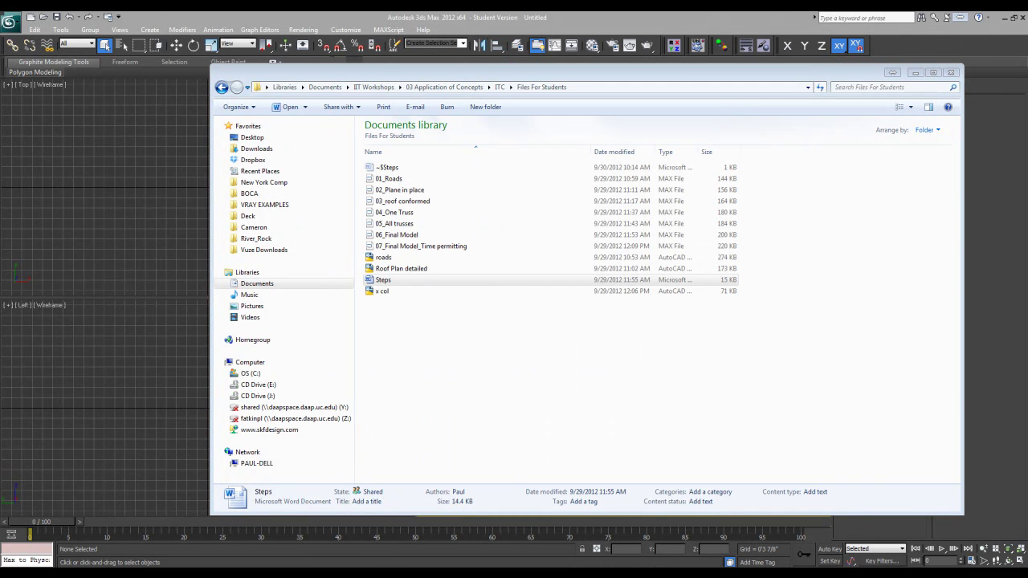
# - Open a Computer window and browse Libraries > Documents > IIT Workshops > 03 Application of Concepts
pyautogui.click(50, 566)
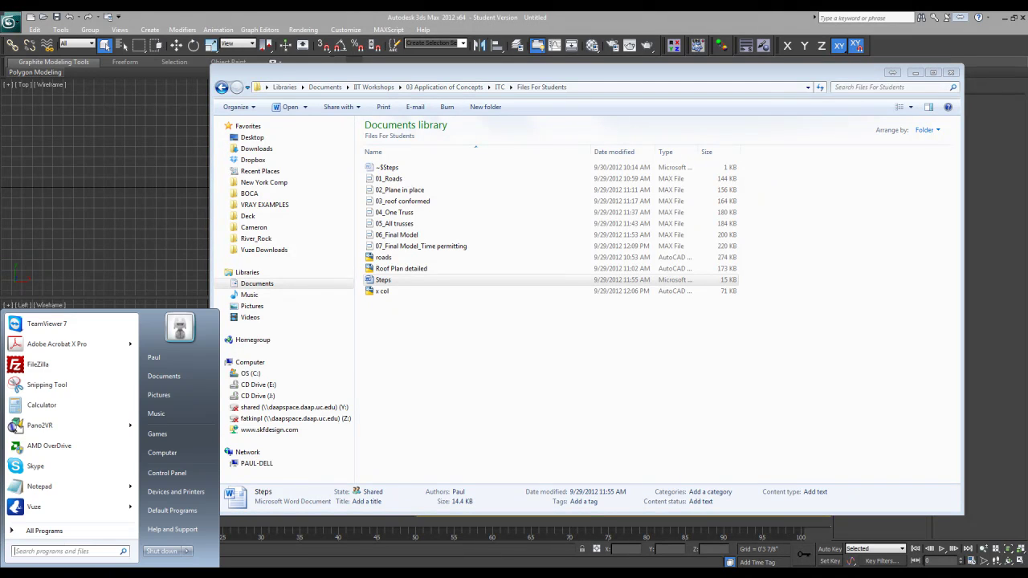
pyautogui.click(181, 447)
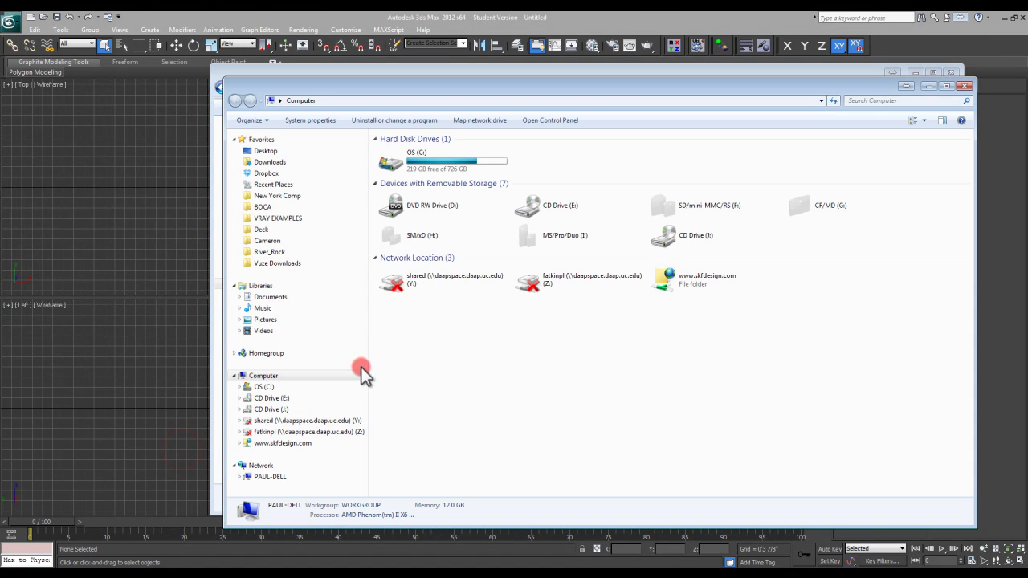
pyautogui.click(266, 151)
pyautogui.click(455, 186)
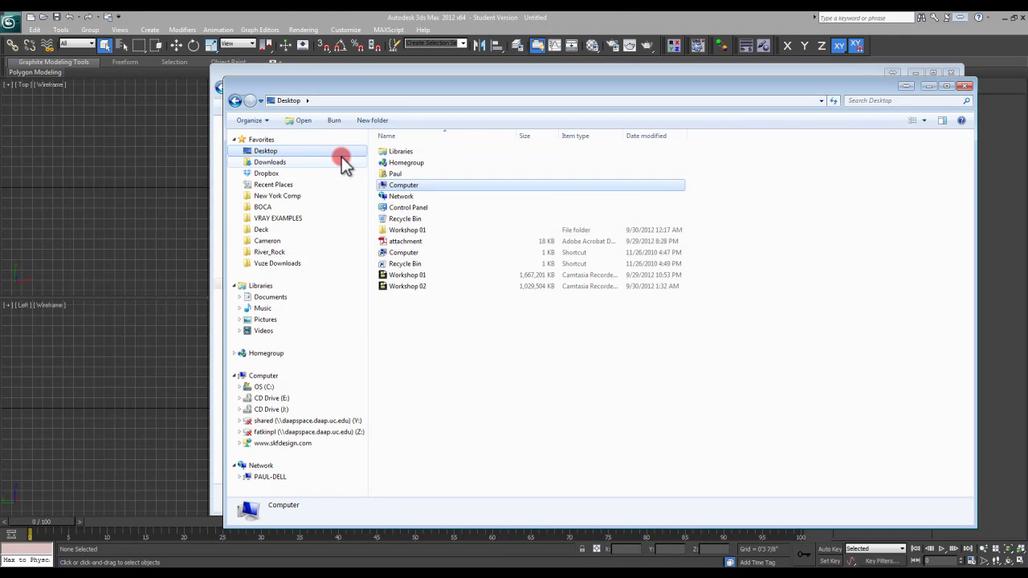
pyautogui.click(390, 151)
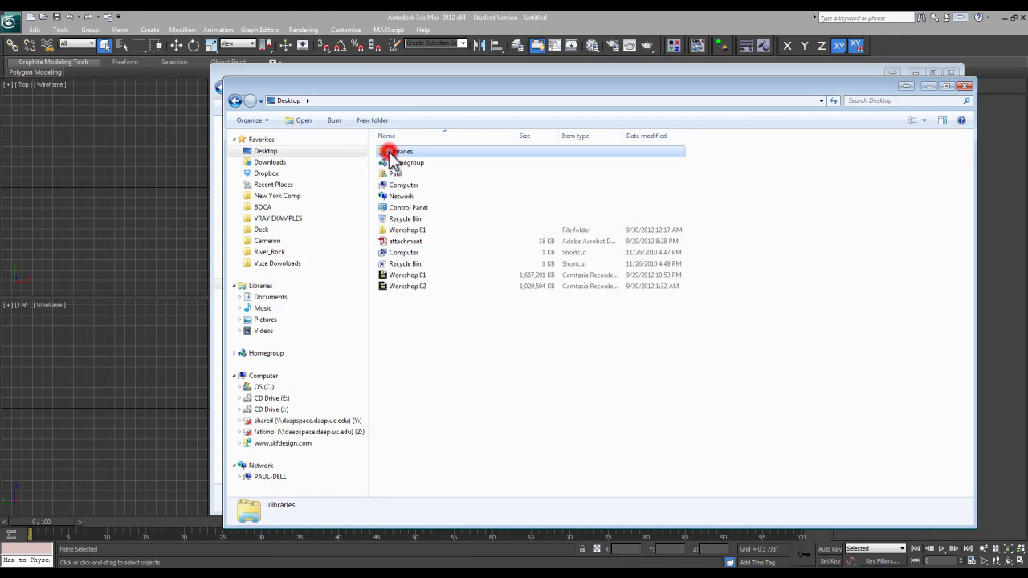
pyautogui.click(270, 296)
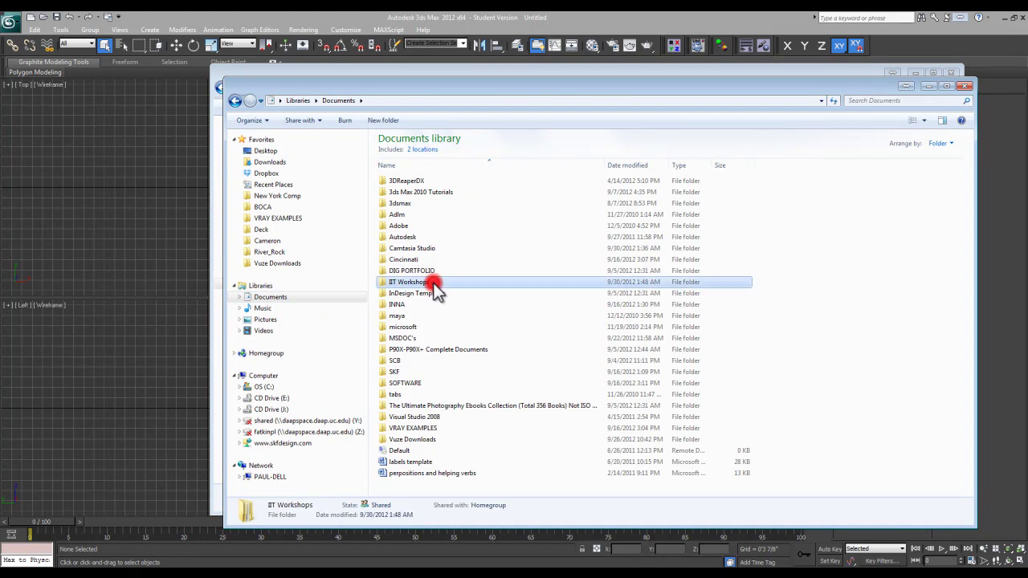
pyautogui.doubleClick(434, 282)
pyautogui.doubleClick(430, 204)
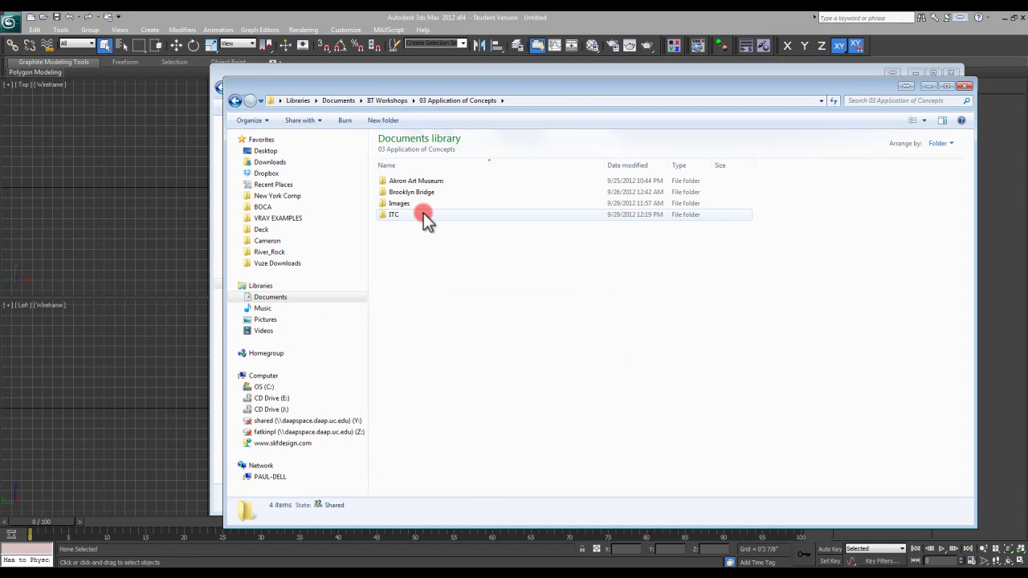
# - Go into the Images folder and open ITC_INTERIOR_HIGH
pyautogui.doubleClick(424, 214)
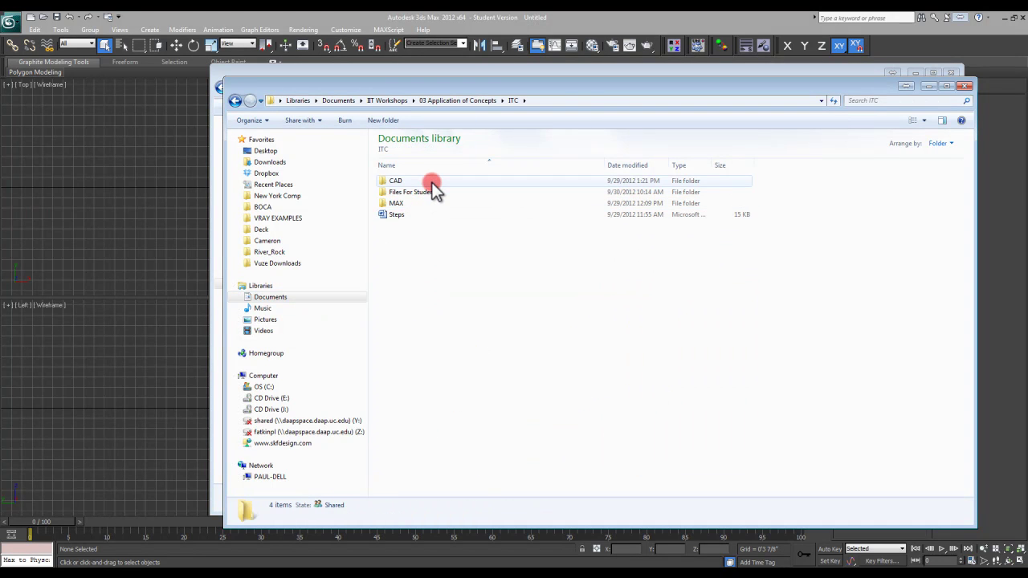
pyautogui.press('BackSpace')
pyautogui.doubleClick(428, 202)
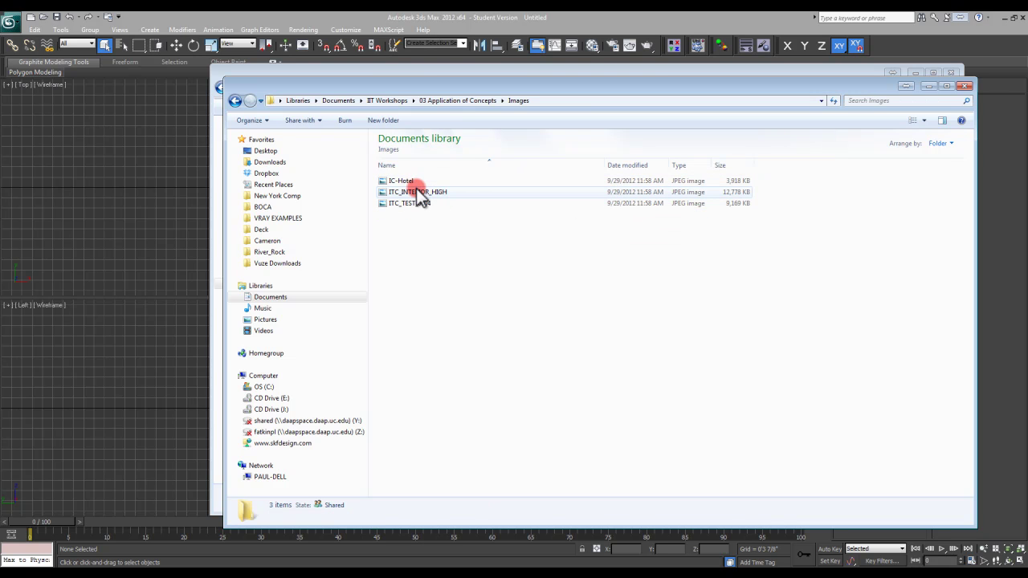
pyautogui.click(418, 193)
pyautogui.doubleClick(417, 193)
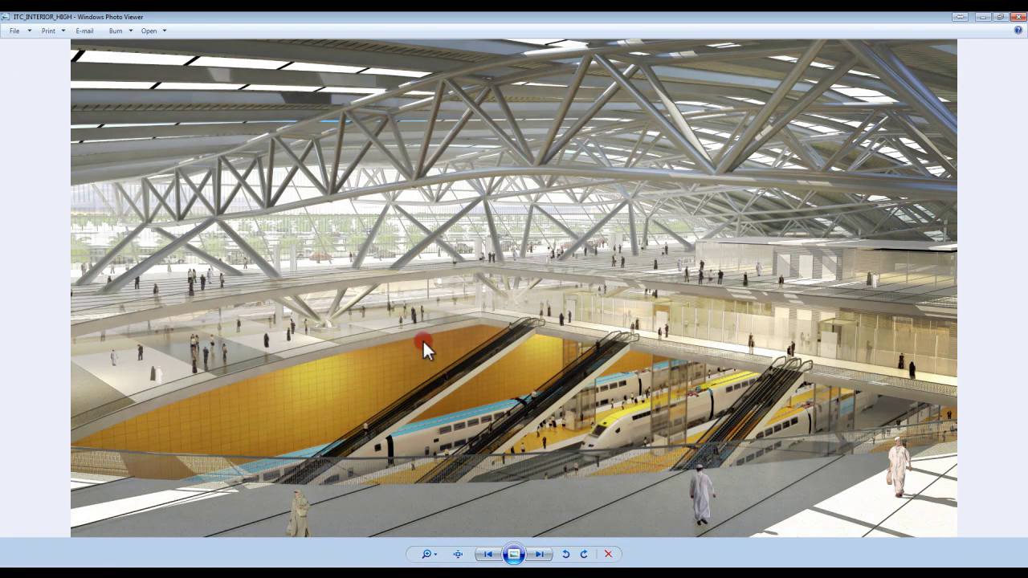
# - Advance through ITC_TEST_0004 to the IC-Hotel rendering
pyautogui.click(543, 556)
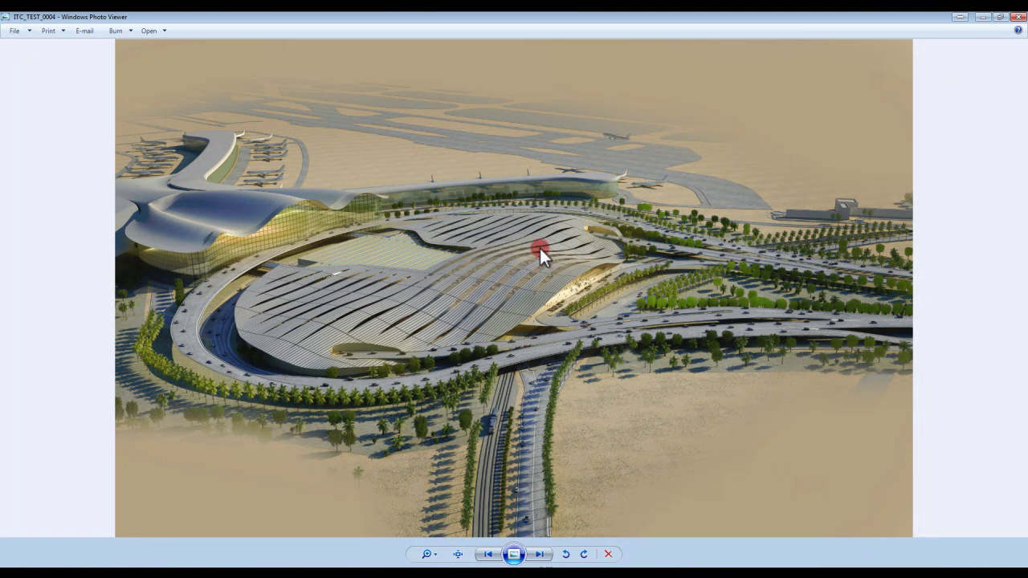
pyautogui.click(547, 556)
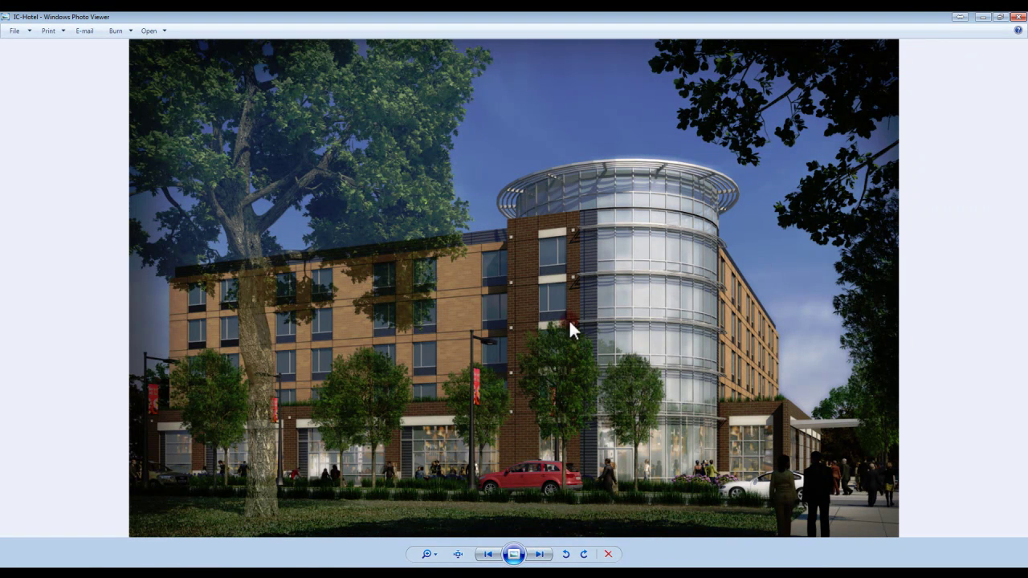
# - Cycle forward again to the ITC_INTERIOR_HIGH station interior rendering
pyautogui.click(656, 256)
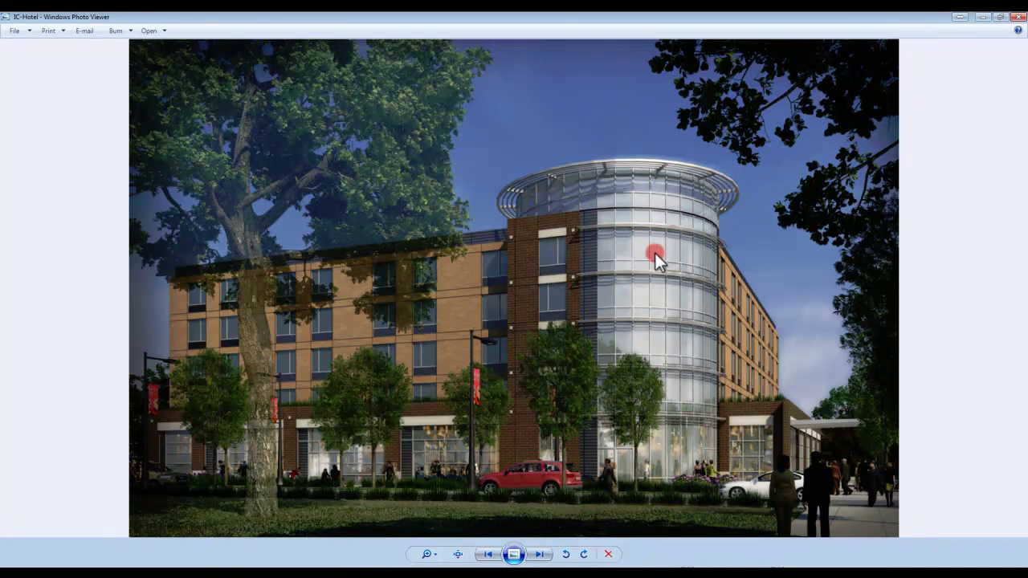
pyautogui.click(538, 554)
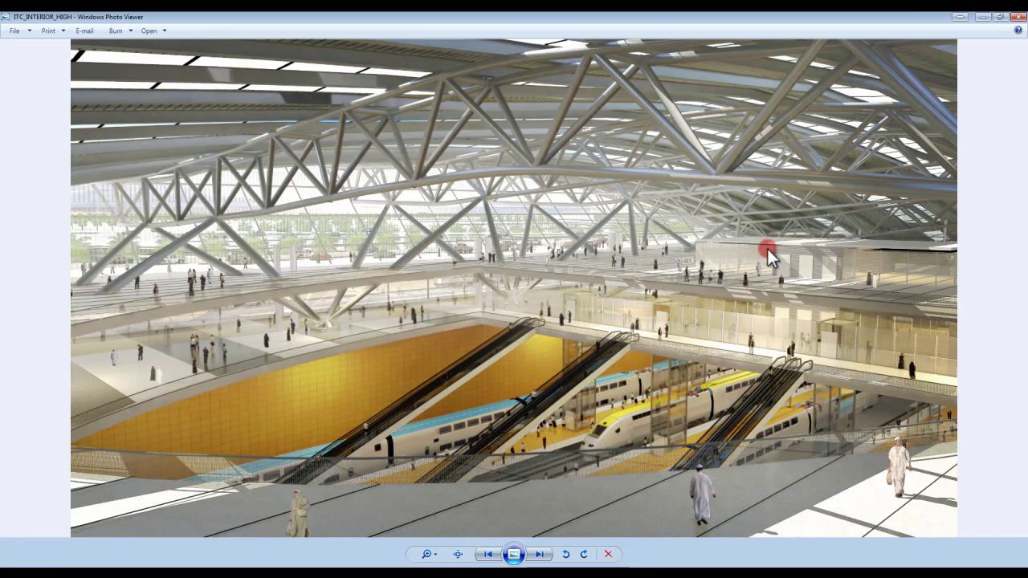
# - Close the viewer and Images window, then open roads.dwg in AutoCAD past the educational warning
pyautogui.click(1018, 22)
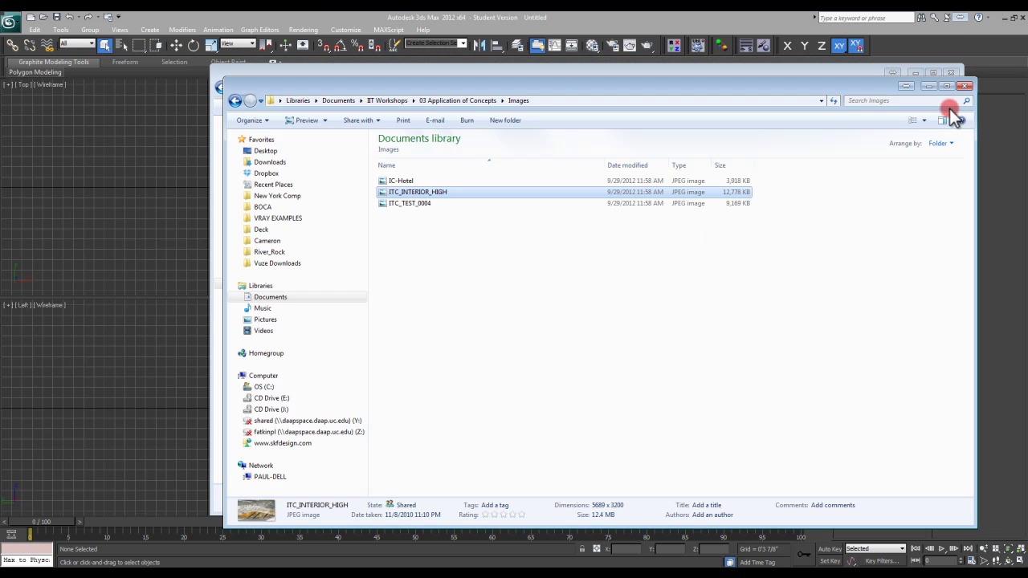
pyautogui.click(966, 87)
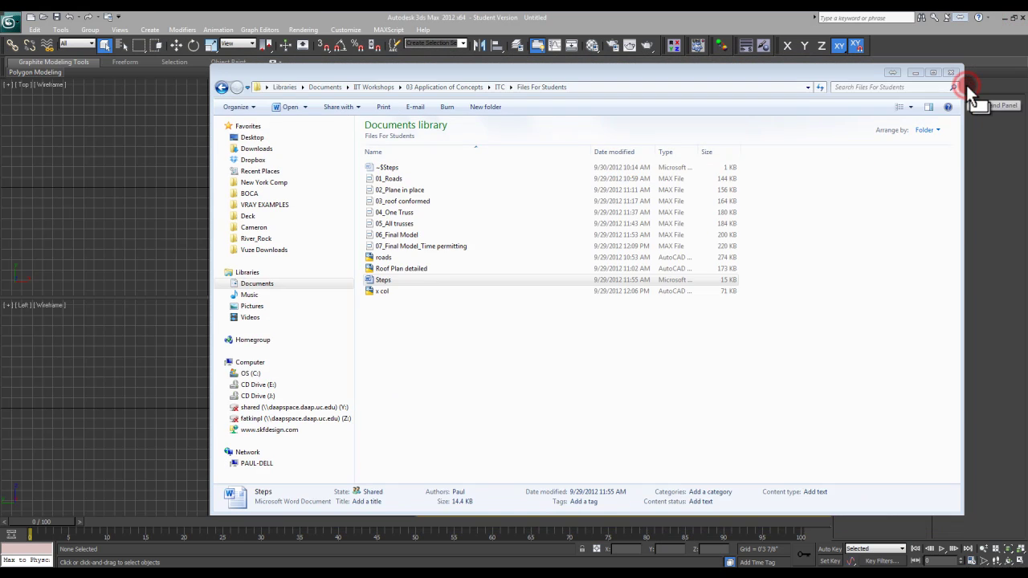
pyautogui.click(418, 259)
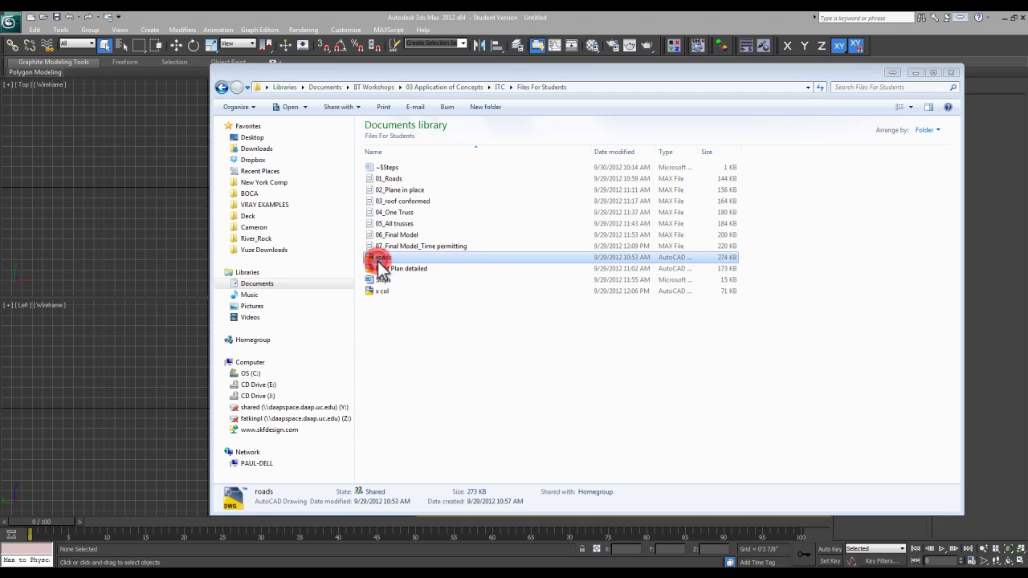
pyautogui.doubleClick(379, 259)
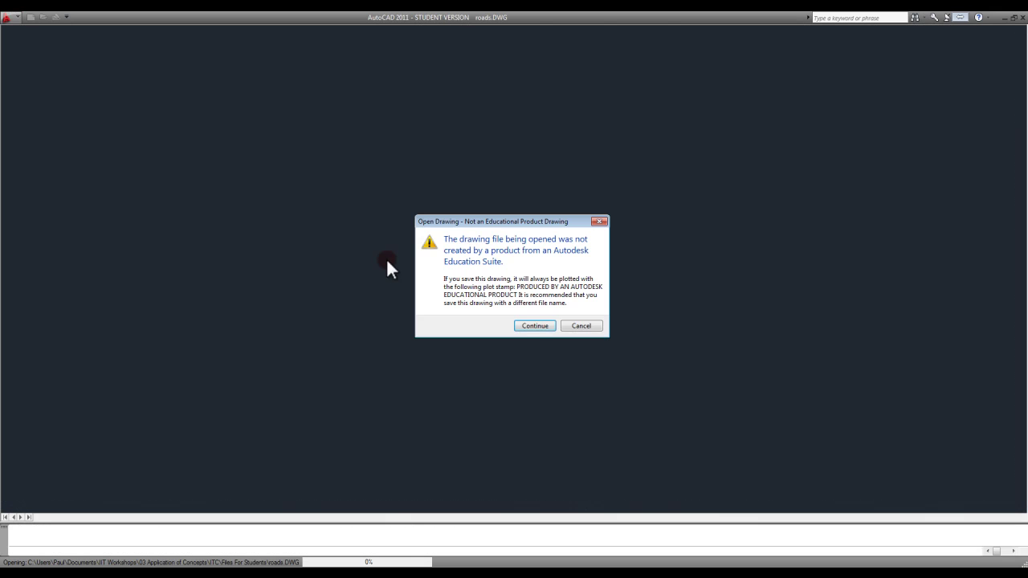
pyautogui.click(531, 325)
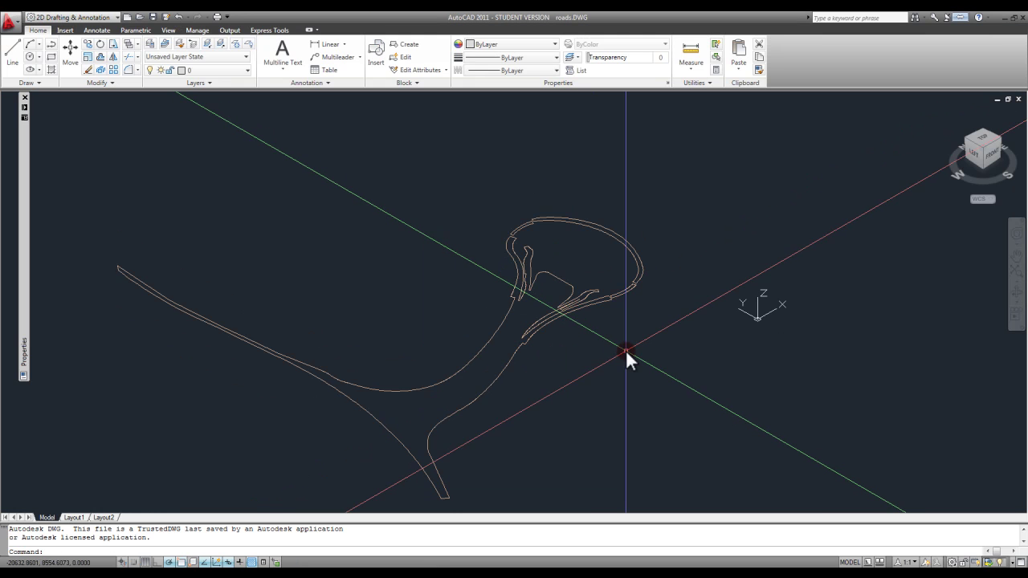
# - Set the roads drawing to plan view using the VP viewpoint presets
pyautogui.write('vp')
pyautogui.press('Return')
pyautogui.click(490, 359)
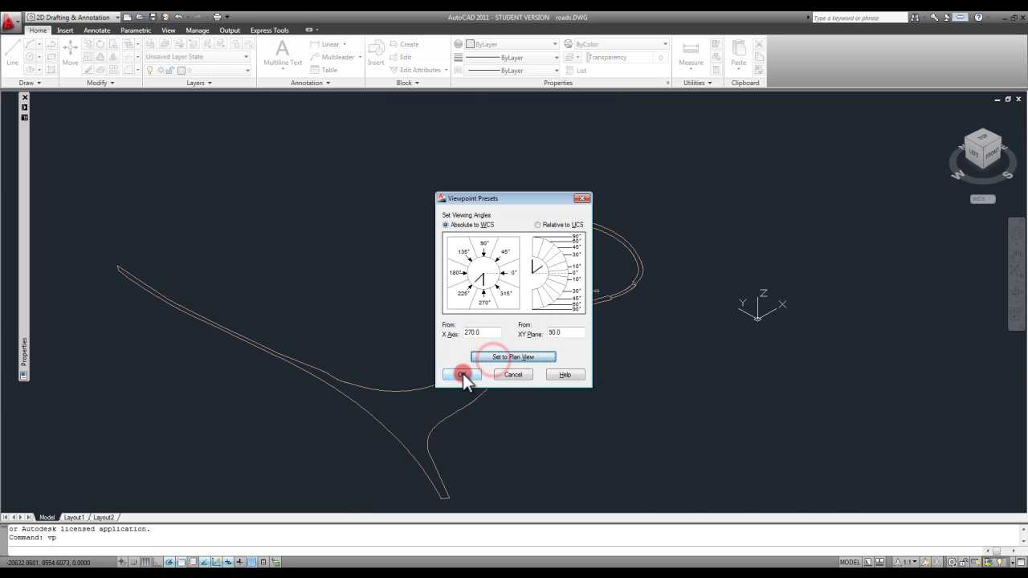
pyautogui.click(462, 375)
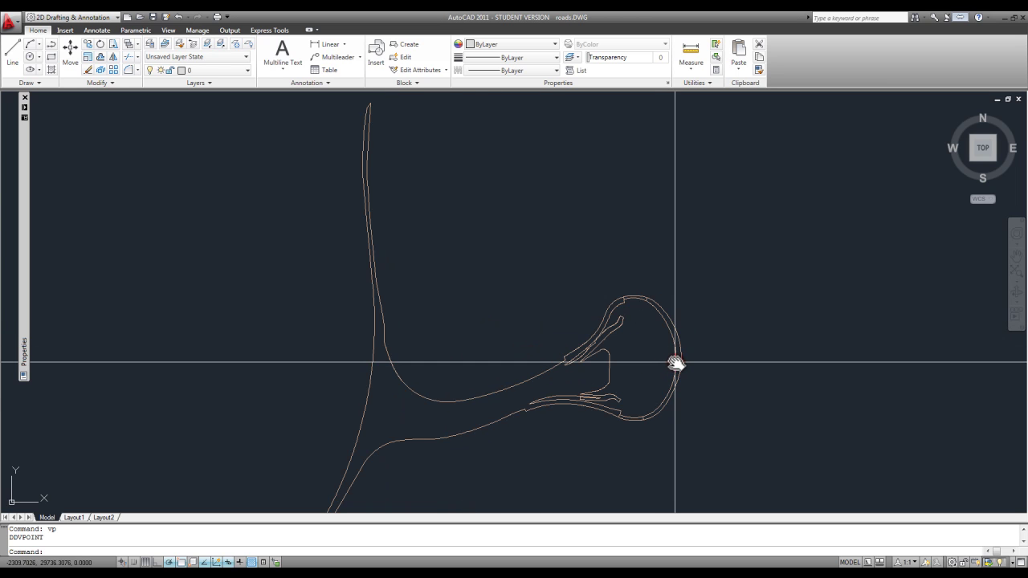
# - Select and zoom in on the curved road edges around the bulb
pyautogui.scroll(8, 677, 363)
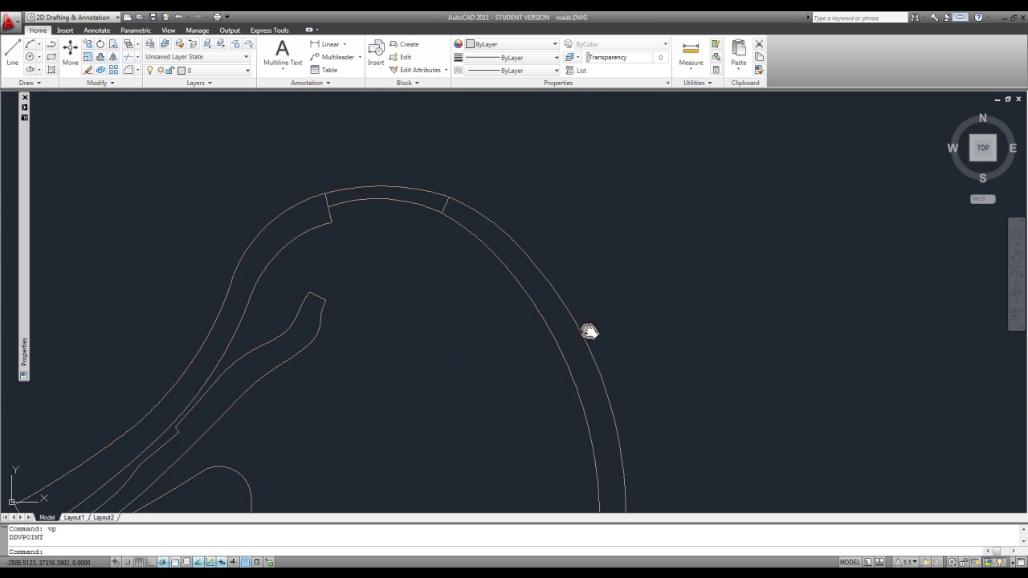
pyautogui.click(569, 312)
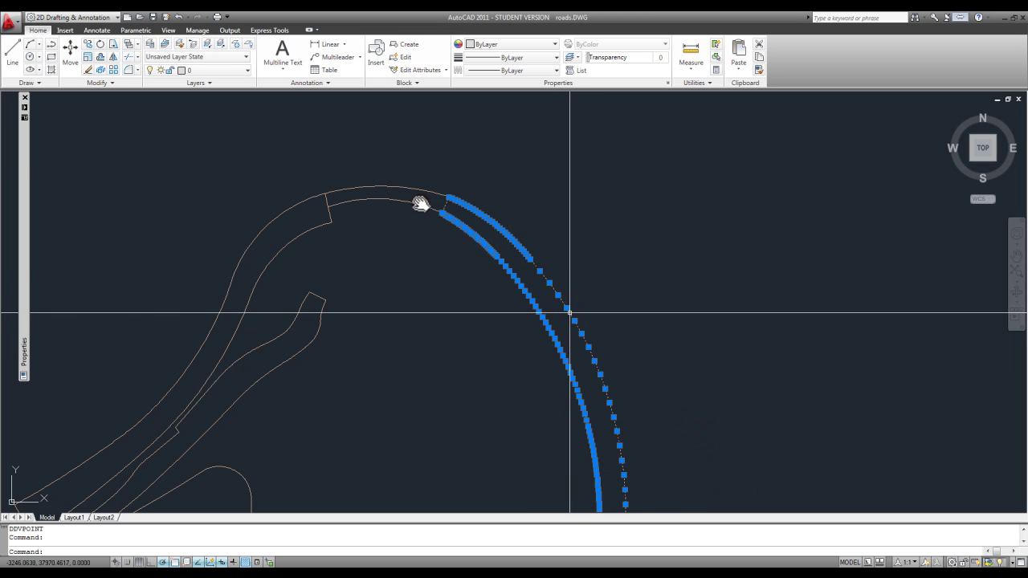
pyautogui.moveTo(436, 226); pyautogui.dragTo(546, 158, button='middle')
pyautogui.scroll(6, 539, 232)
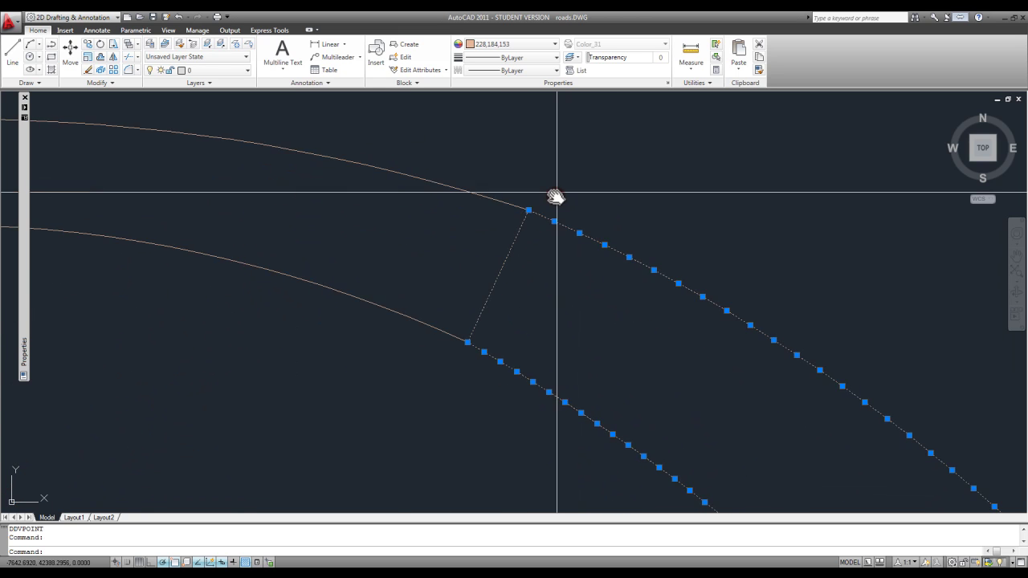
pyautogui.scroll(-10, 553, 199)
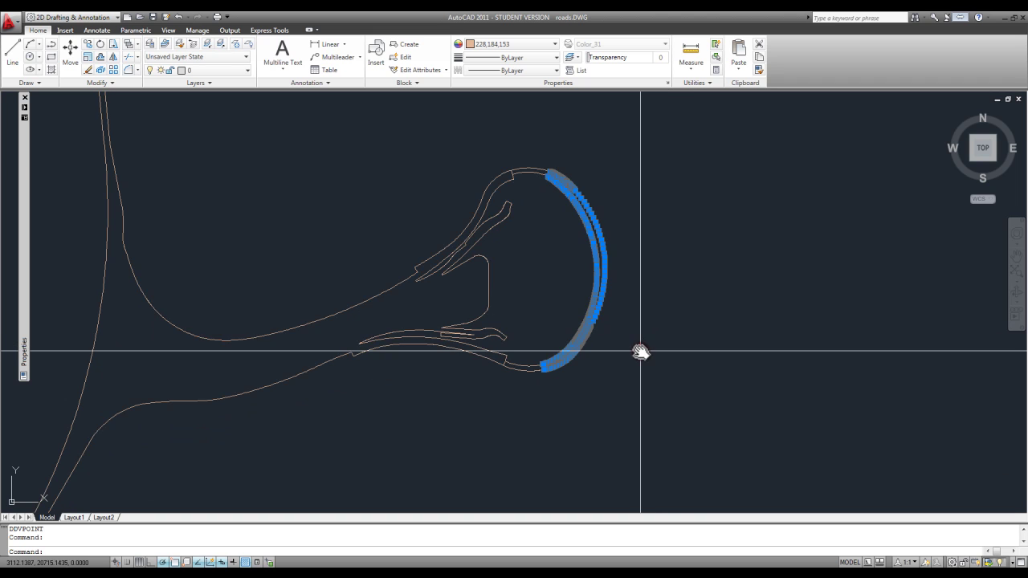
pyautogui.press('Escape')
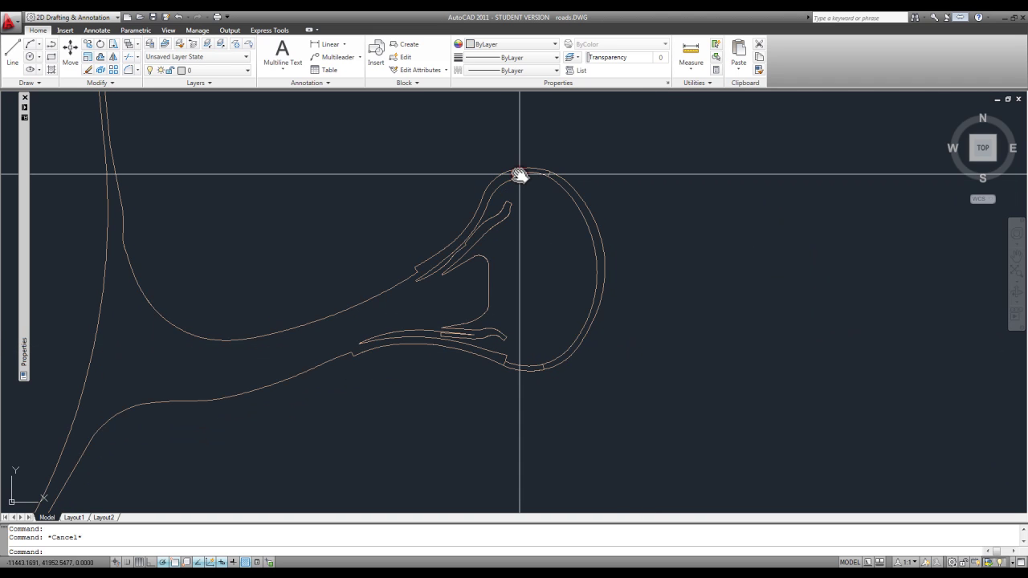
# - Examine the short arcs at the loop's top, then pan and zoom back out
pyautogui.click(512, 178)
pyautogui.moveTo(527, 200); pyautogui.dragTo(535, 257, button='middle')
pyautogui.press('Escape')
pyautogui.click(531, 221)
pyautogui.scroll(6, 527, 263)
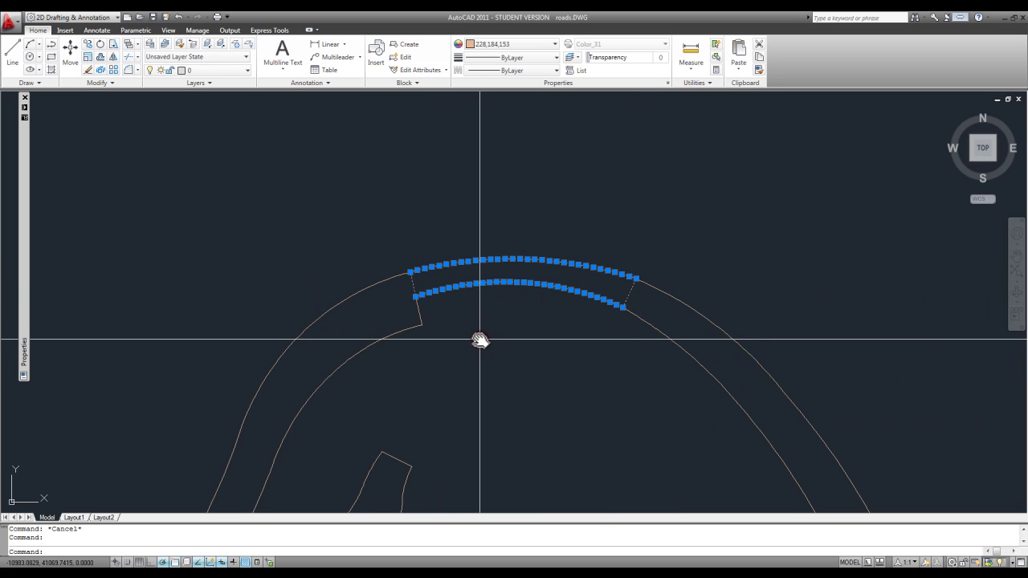
pyautogui.press('Escape')
pyautogui.moveTo(477, 340)
pyautogui.mouseDown(button='middle')
pyautogui.moveTo(592, 298)
pyautogui.moveTo(579, 321)
pyautogui.moveTo(566, 275)
pyautogui.moveTo(569, 313)
pyautogui.moveTo(643, 319)
pyautogui.moveTo(533, 310)
pyautogui.mouseUp(button='middle')
pyautogui.scroll(-3, 566, 276)
# - Draw a closed line outline beside the road loop with the L command
pyautogui.write('l')
pyautogui.press('Return')
pyautogui.click(592, 251)
pyautogui.click(614, 324)
pyautogui.click(689, 308)
pyautogui.click(663, 244)
pyautogui.click(635, 266)
pyautogui.write('c')
pyautogui.press('Return')
pyautogui.click(646, 259)
pyautogui.press('Escape')
pyautogui.press('Escape')
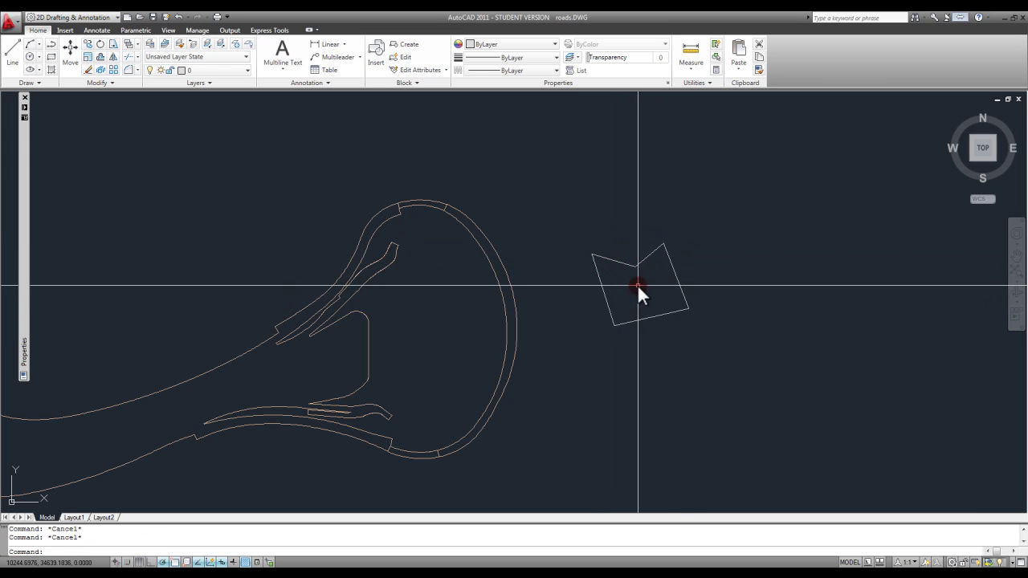
pyautogui.moveTo(636, 287); pyautogui.dragTo(632, 288, button='middle')
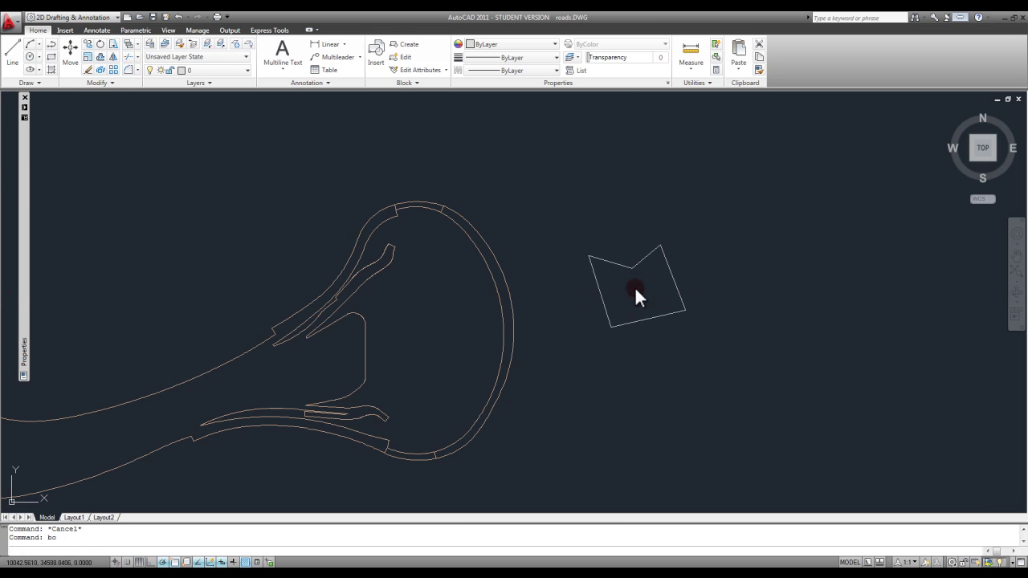
# - Trace the outline as a boundary polyline by picking a point inside it
pyautogui.press('Return')
pyautogui.click(448, 237)
pyautogui.click(641, 282)
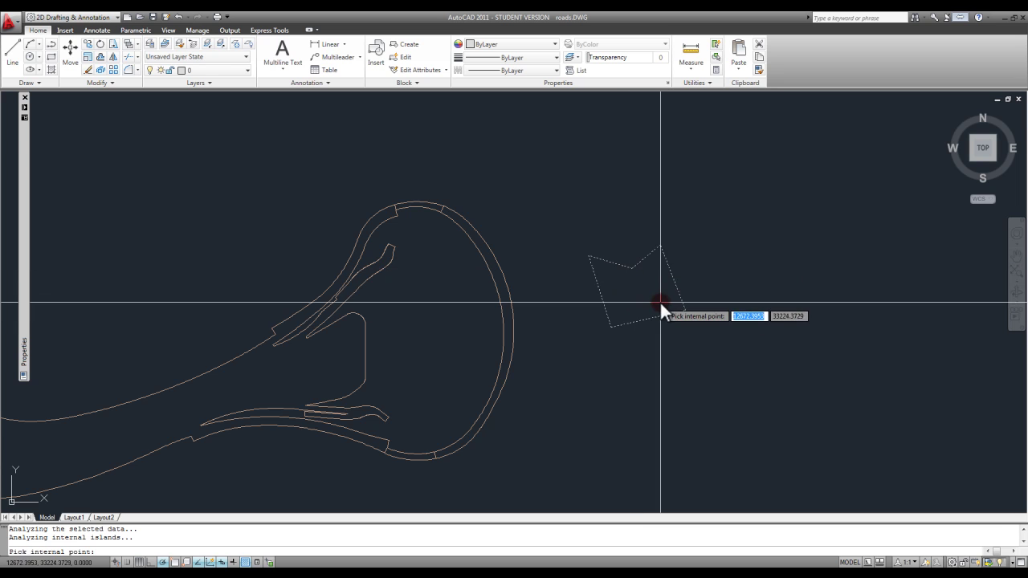
pyautogui.press('Return')
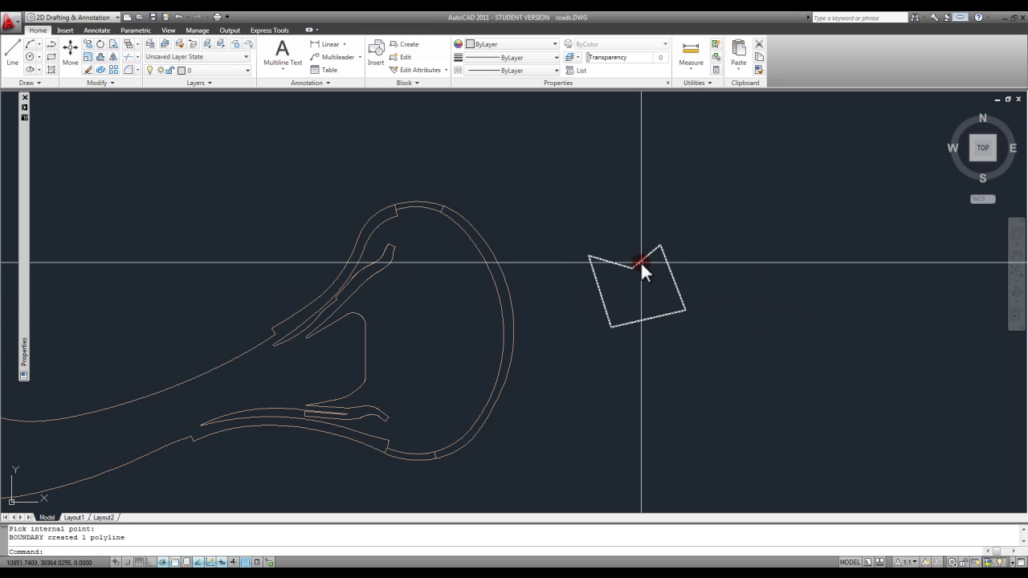
# - Move the new boundary polyline to the right of the original lines
pyautogui.click(659, 271)
pyautogui.moveTo(661, 280); pyautogui.dragTo(592, 344, button='middle')
pyautogui.write('m')
pyautogui.press('Return')
pyautogui.click(592, 343)
pyautogui.click(696, 348)
pyautogui.click(628, 273)
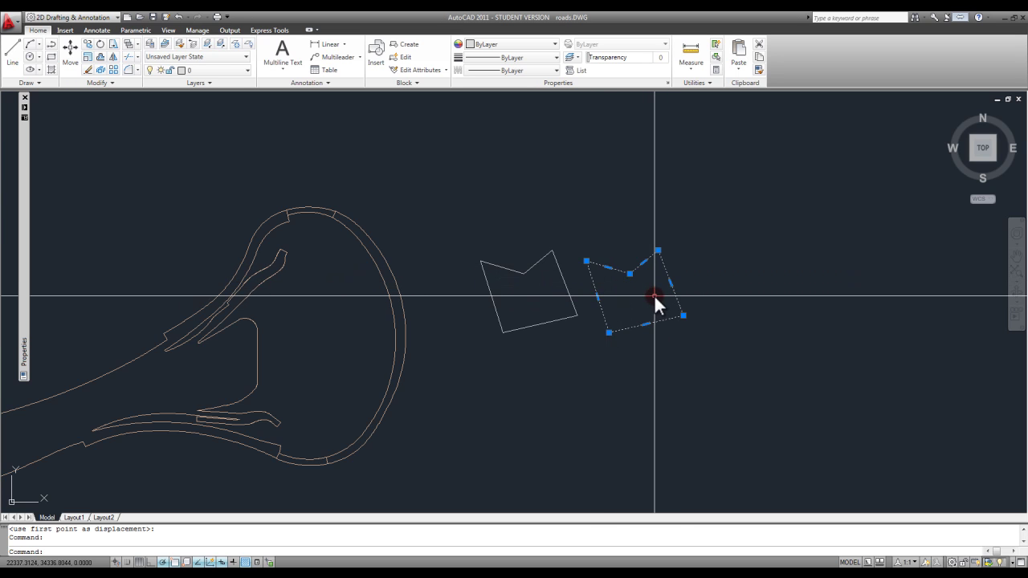
# - Crossing-select and delete the right quadrilateral
pyautogui.press('Escape')
pyautogui.click(681, 348)
pyautogui.click(632, 280)
pyautogui.press('Delete')
pyautogui.scroll(3, 542, 263)
# - Grip-stretch a corner vertex of the remaining quadrilateral
pyautogui.click(532, 252)
pyautogui.click(555, 226)
pyautogui.scroll(4, 551, 224)
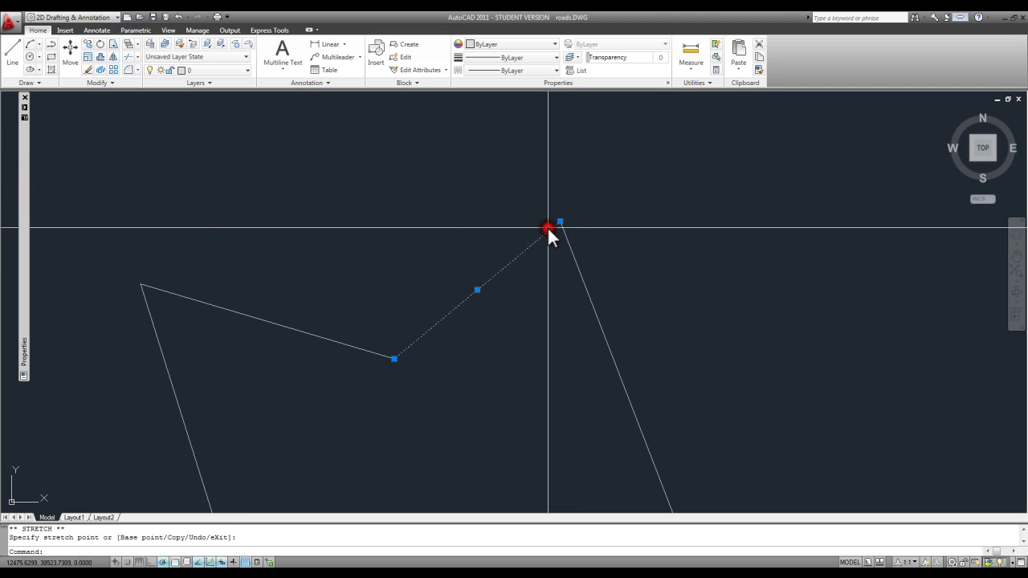
pyautogui.click(550, 221)
pyautogui.press('Escape')
pyautogui.press('Escape')
pyautogui.scroll(-5, 556, 241)
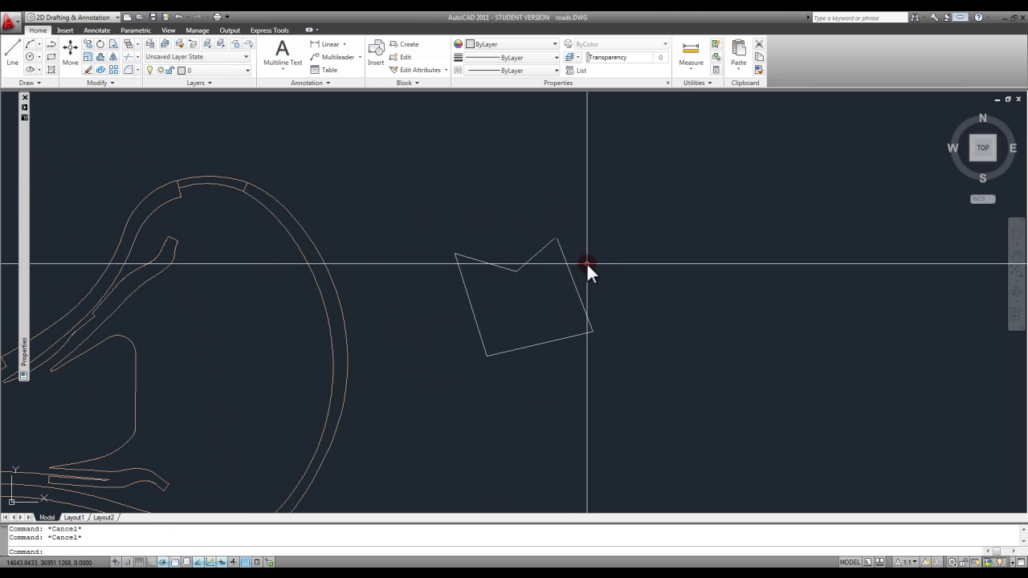
# - Retry BO inside the quadrilateral and dismiss the boundary error
pyautogui.write('bo')
pyautogui.press('Return')
pyautogui.click(448, 239)
pyautogui.click(514, 292)
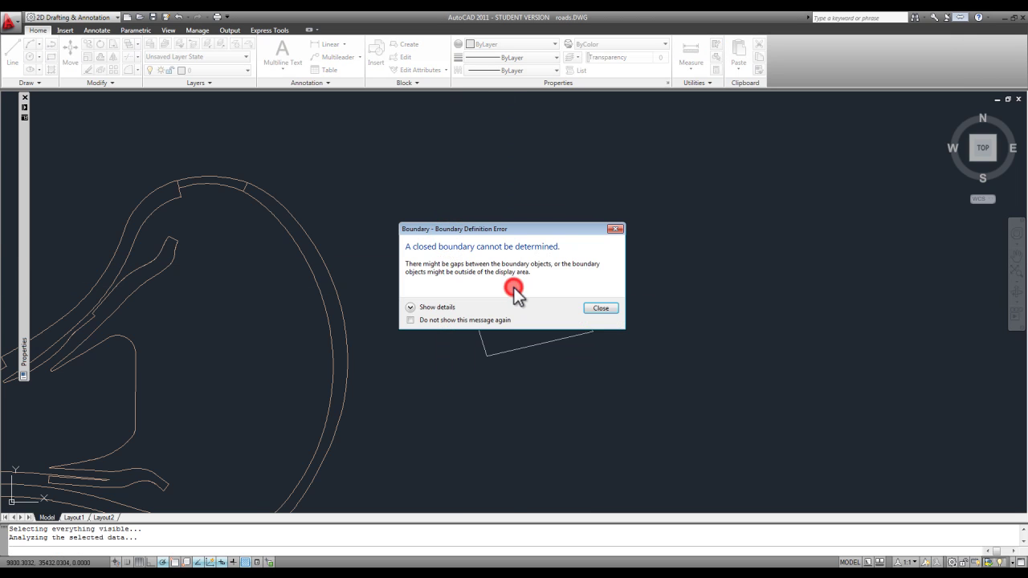
pyautogui.click(600, 308)
pyautogui.press('Escape')
pyautogui.press('Escape')
# - Erase the quadrilateral's lines and reframe the whole road shape
pyautogui.click(621, 373)
pyautogui.click(417, 170)
pyautogui.press('Delete')
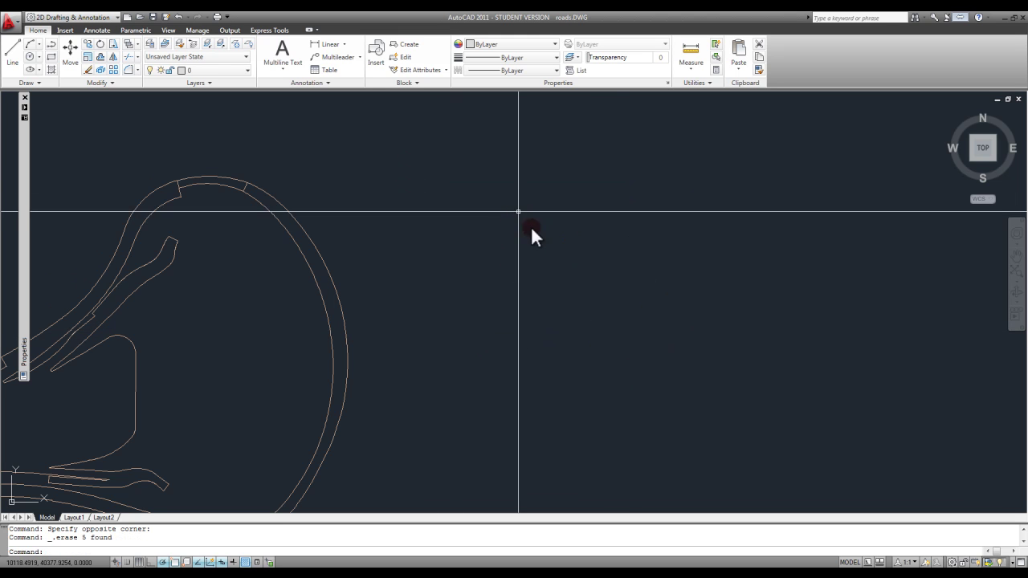
pyautogui.moveTo(520, 267); pyautogui.dragTo(613, 244, button='middle')
pyautogui.scroll(-3, 613, 245)
pyautogui.moveTo(541, 282); pyautogui.dragTo(562, 282, button='middle')
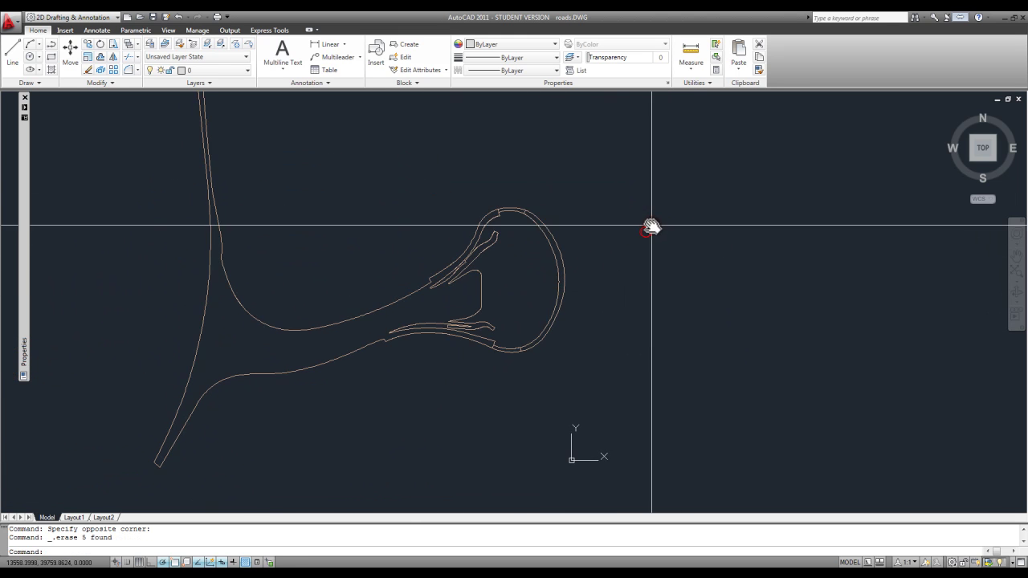
pyautogui.scroll(2, 645, 225)
pyautogui.scroll(-1, 436, 246)
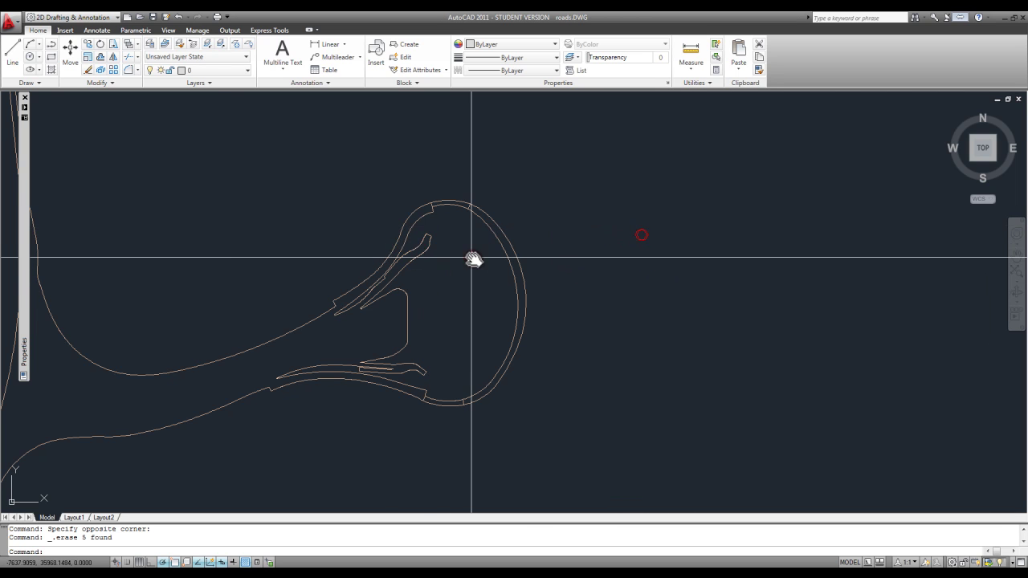
pyautogui.moveTo(489, 260); pyautogui.dragTo(620, 258, button='middle')
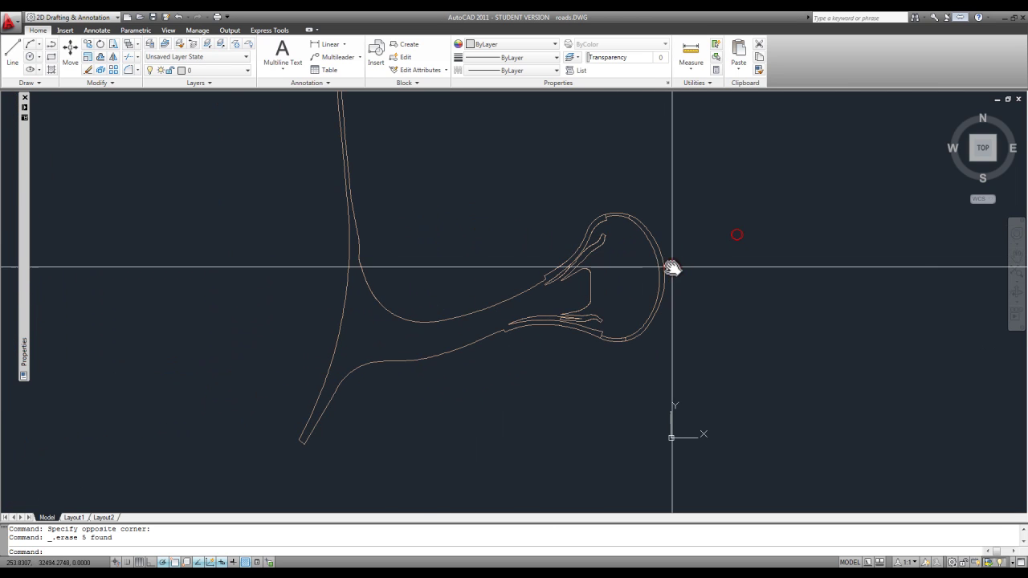
# - Check the loop's right arc and outline, then close the drawing without saving
pyautogui.click(671, 276)
pyautogui.click(624, 278)
pyautogui.press('Escape')
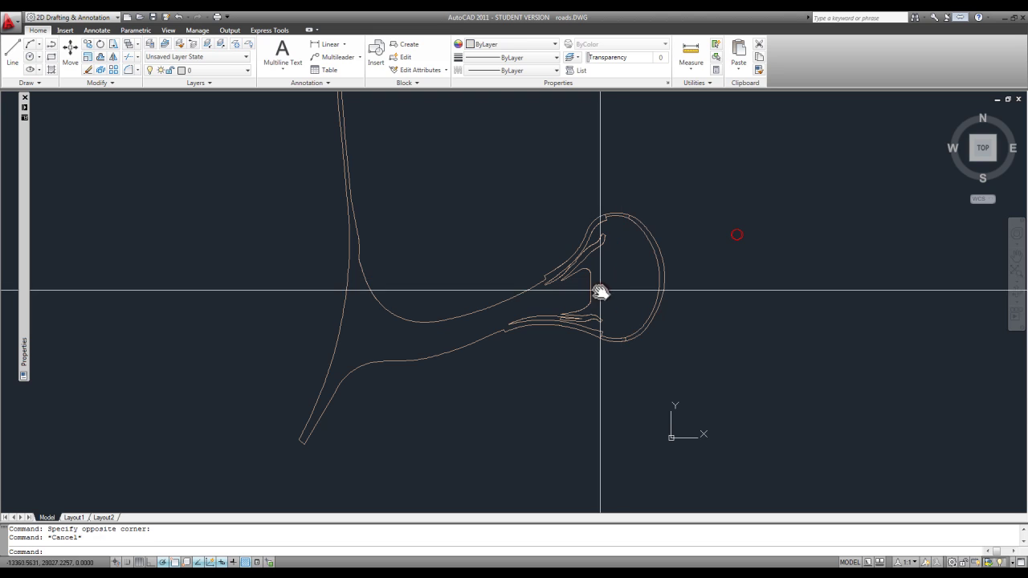
pyautogui.click(565, 289)
pyautogui.press('Escape')
pyautogui.moveTo(569, 285); pyautogui.dragTo(531, 305, button='middle')
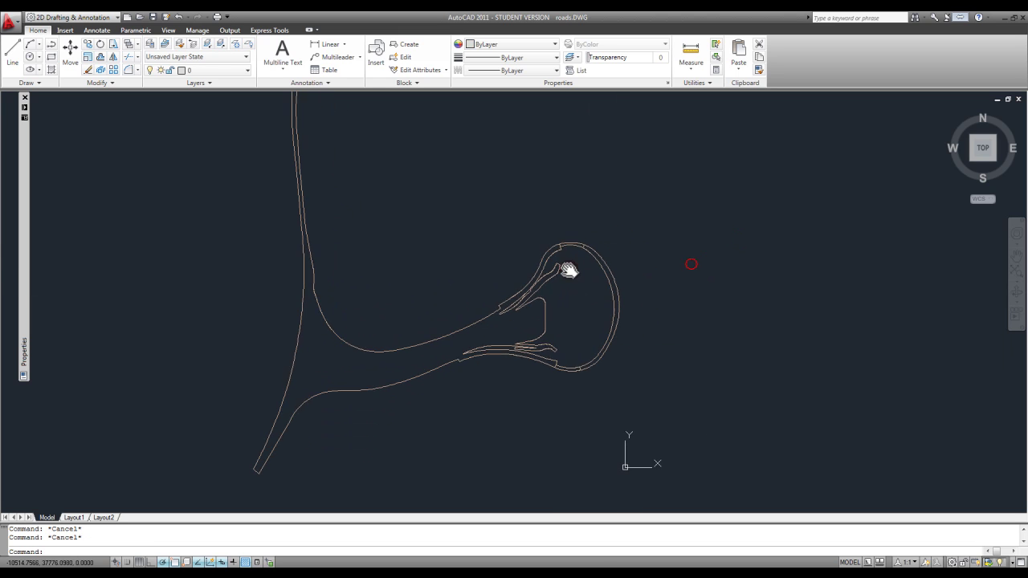
pyautogui.click(1019, 98)
pyautogui.click(534, 318)
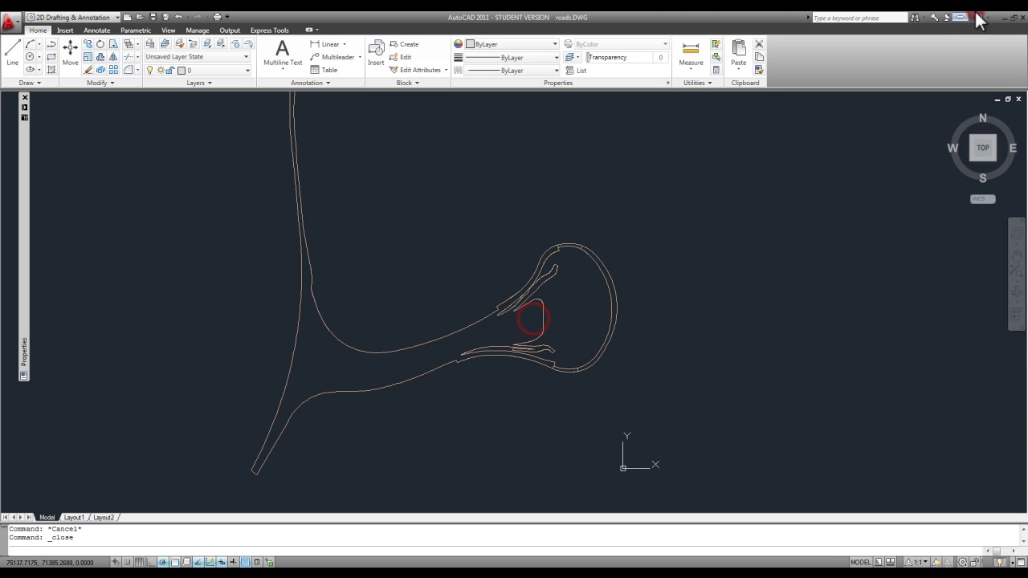
# - Quit AutoCAD and bring 3ds Max to the front
pyautogui.click(1002, 16)
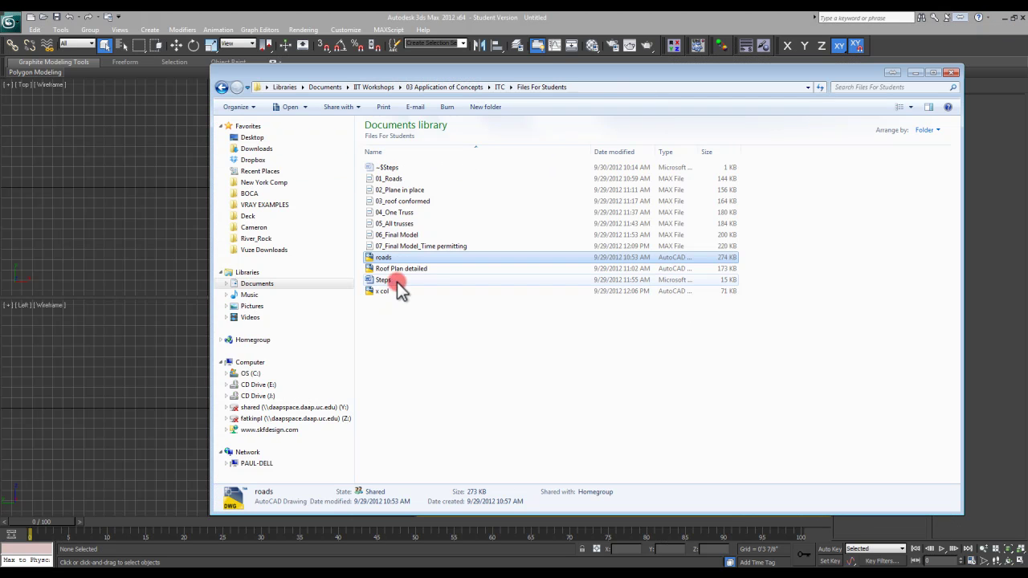
pyautogui.click(394, 281)
pyautogui.click(87, 220)
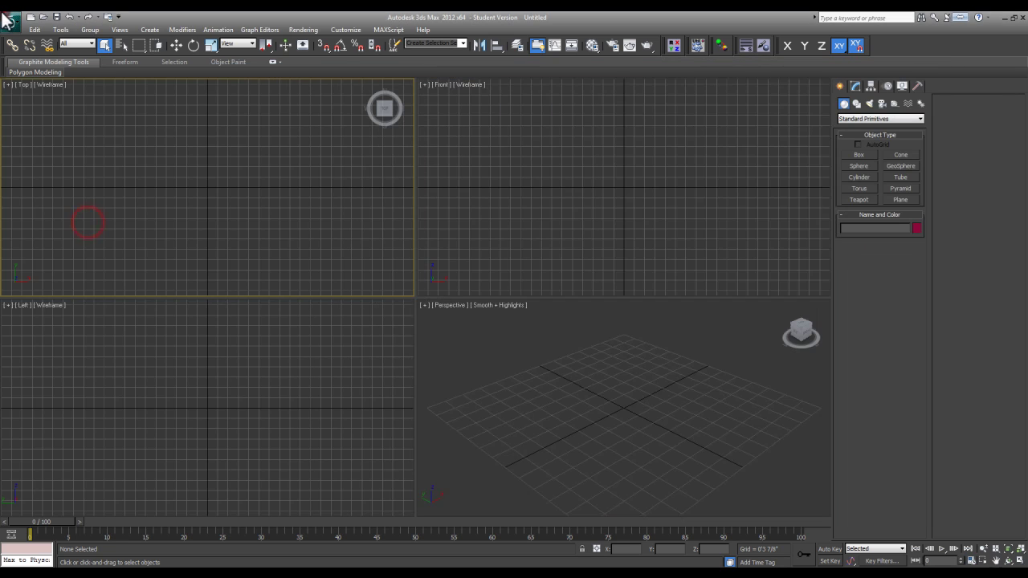
# - Import roads from Documents > IIT Workshops > 03 Application of Concepts > ITC > Files For Students
pyautogui.click(9, 24)
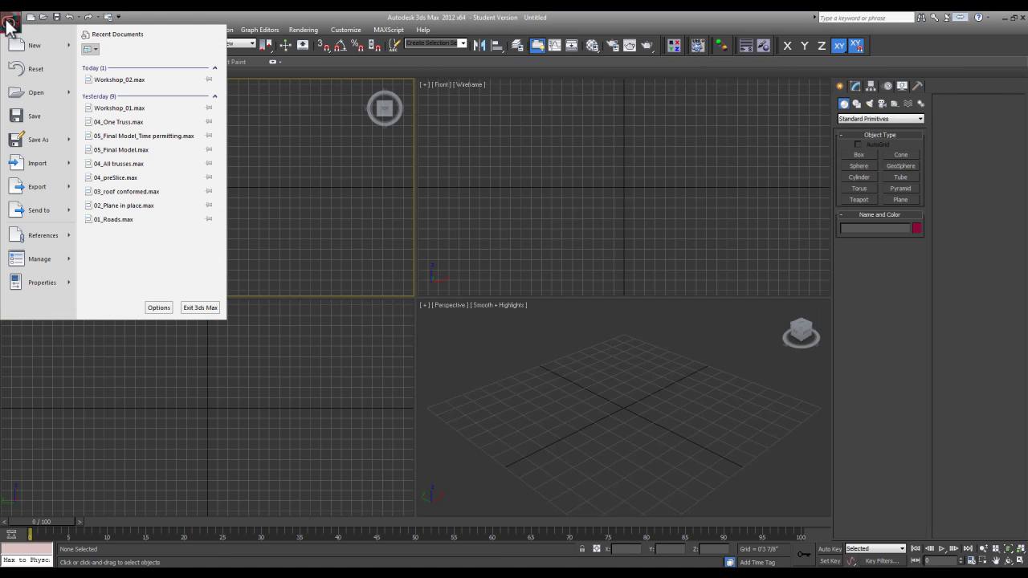
pyautogui.click(31, 160)
pyautogui.click(119, 36)
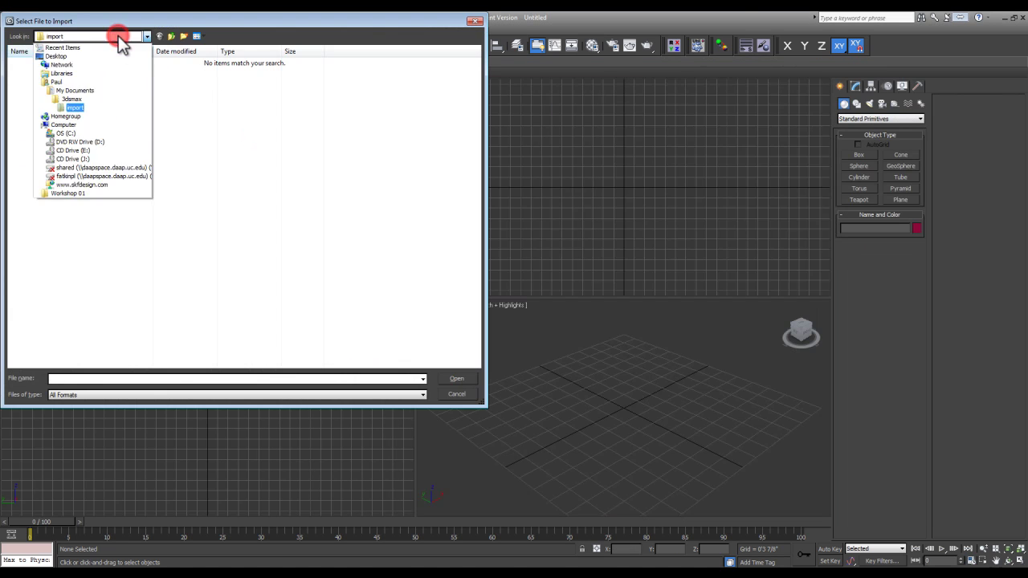
pyautogui.click(113, 70)
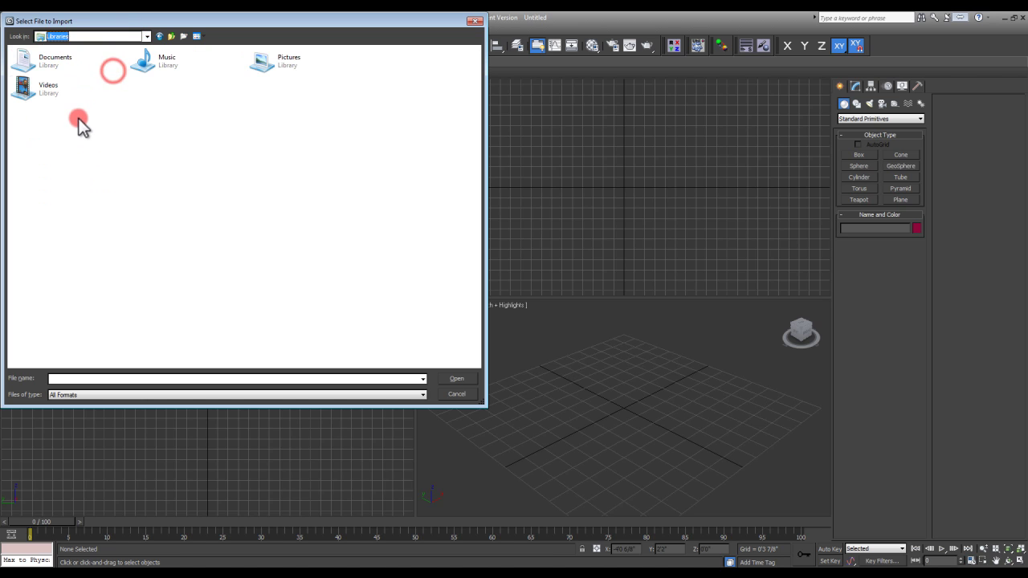
pyautogui.doubleClick(56, 68)
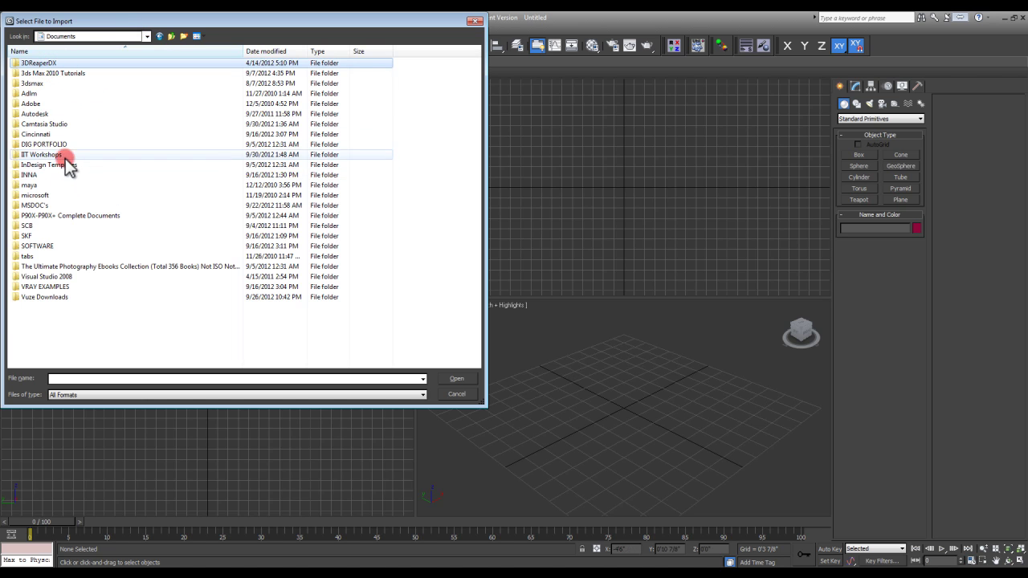
pyautogui.doubleClick(64, 151)
pyautogui.doubleClick(58, 84)
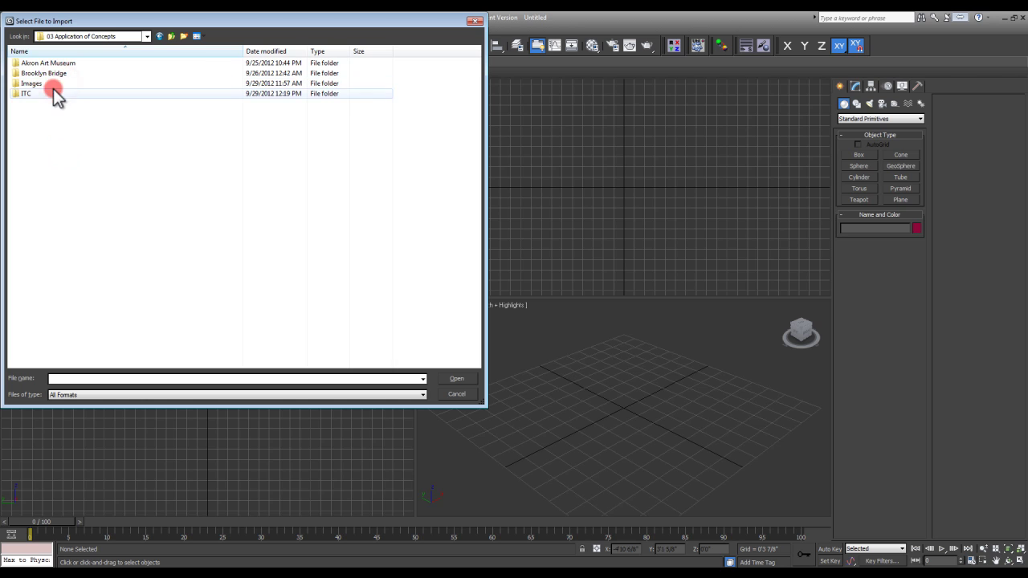
pyautogui.doubleClick(50, 94)
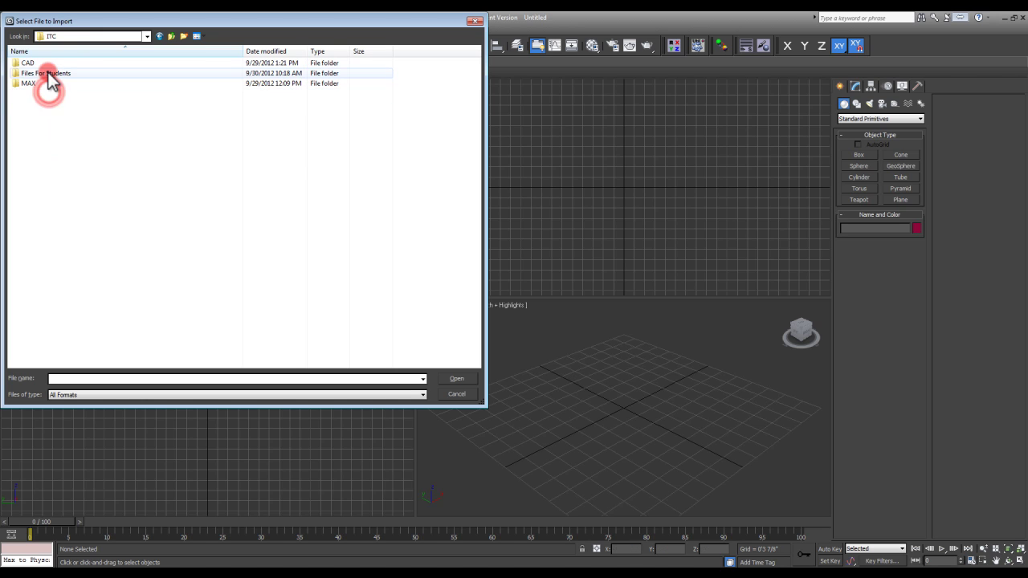
pyautogui.doubleClick(48, 74)
pyautogui.click(48, 64)
pyautogui.click(455, 377)
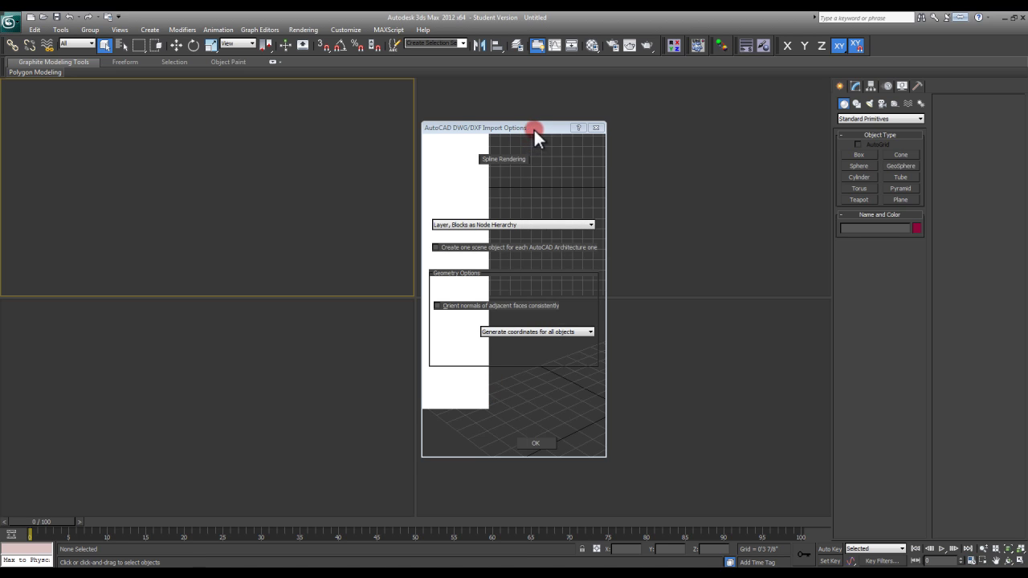
# - Keep Layer, Blocks as Node Hierarchy grouping and Skip all frozen layers in the DWG import options
pyautogui.moveTo(534, 128); pyautogui.dragTo(524, 119)
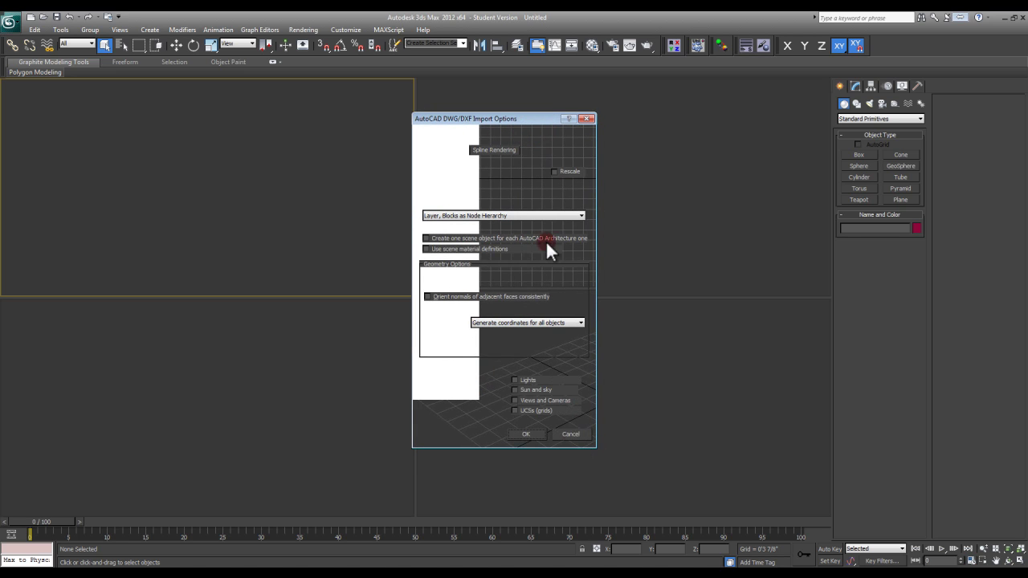
pyautogui.moveTo(497, 118); pyautogui.dragTo(503, 117)
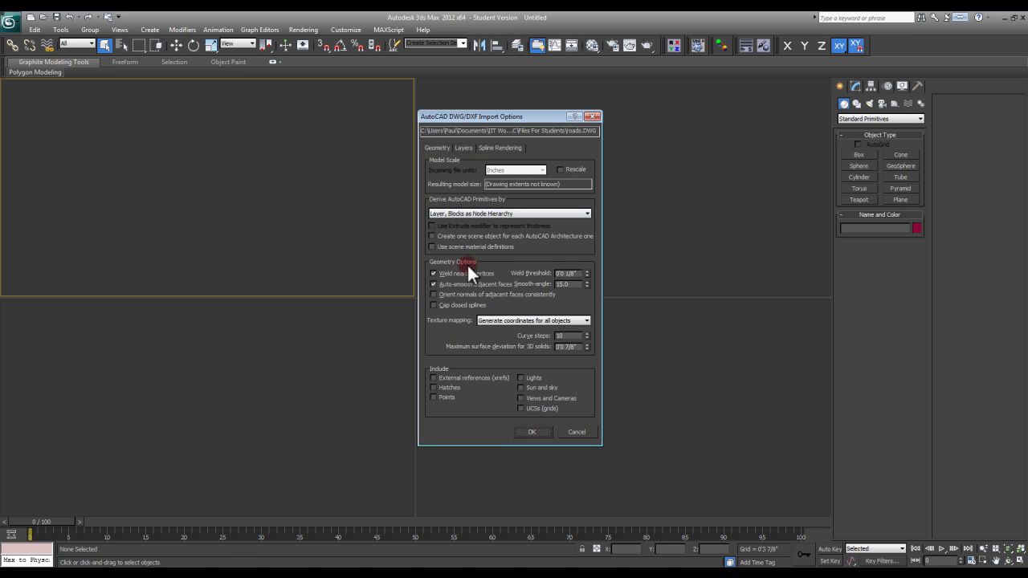
pyautogui.click(450, 213)
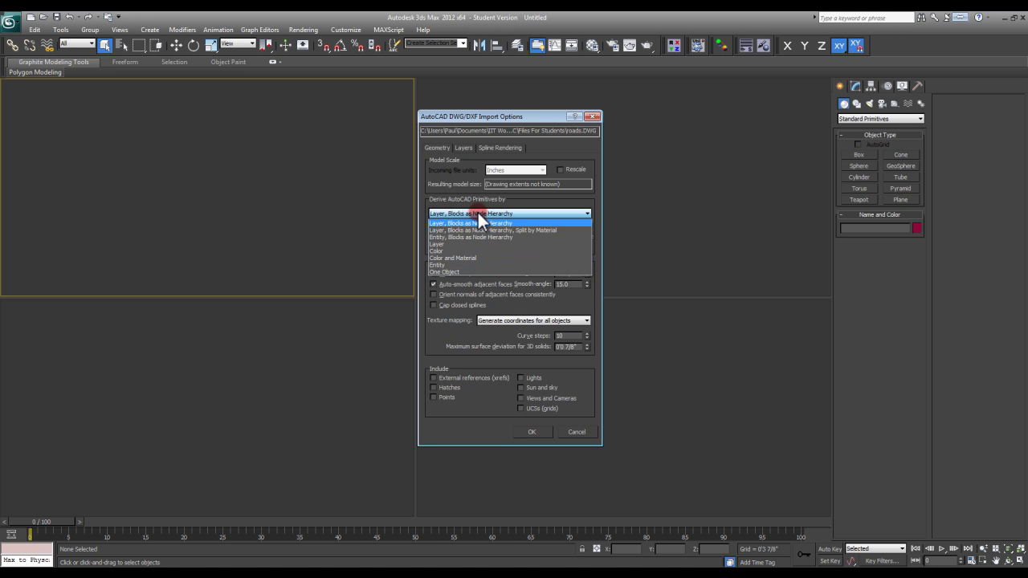
pyautogui.click(477, 215)
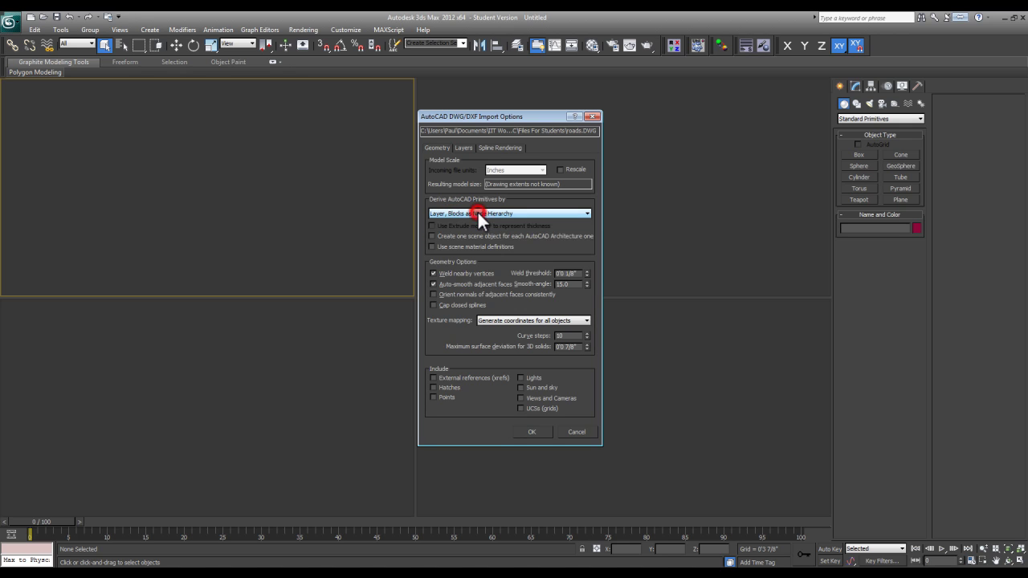
pyautogui.click(467, 148)
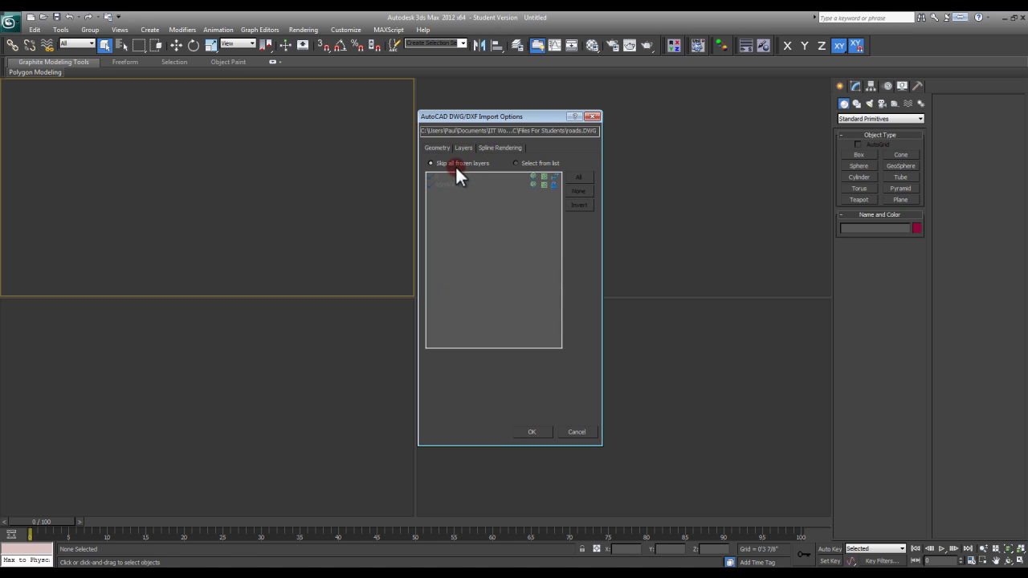
pyautogui.click(515, 163)
pyautogui.click(518, 163)
pyautogui.click(460, 163)
# - Check the spline rendering and geometry tabs, then confirm importing the roads drawing
pyautogui.click(487, 147)
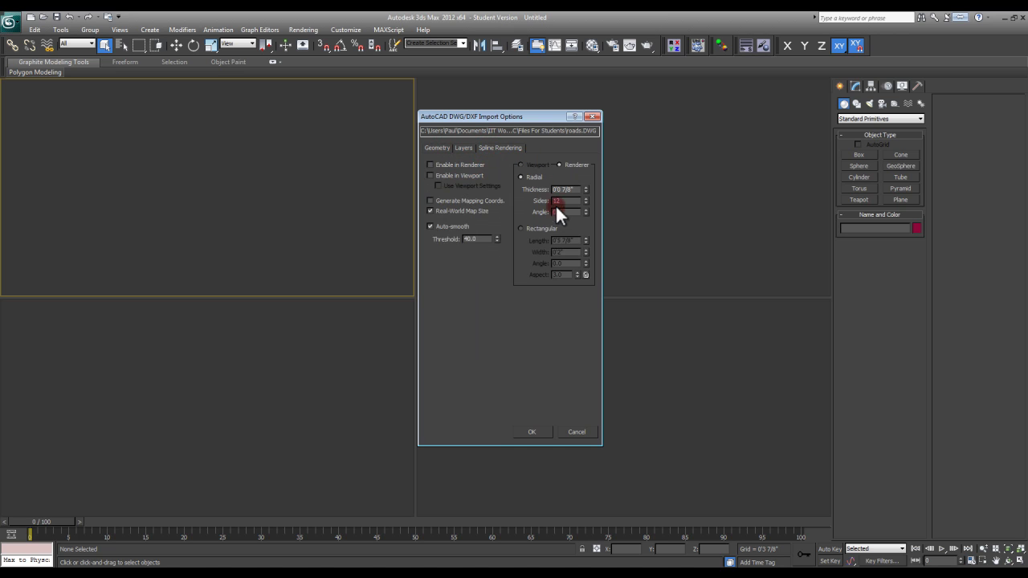
pyautogui.click(441, 147)
pyautogui.click(466, 224)
pyautogui.doubleClick(566, 273)
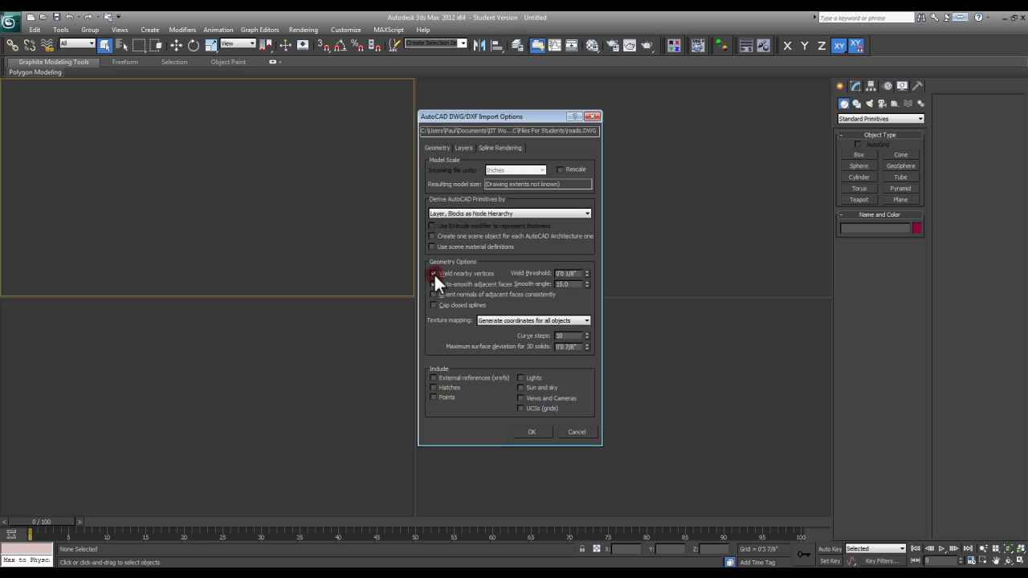
pyautogui.click(532, 431)
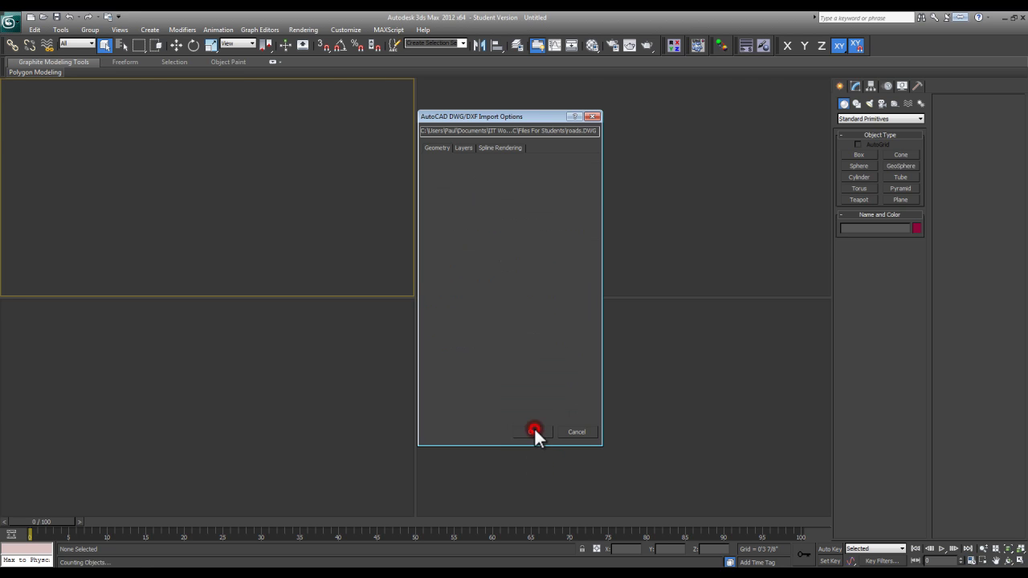
# - Select the imported road spline and maximize the Perspective viewport at a low oblique angle
pyautogui.click(642, 384)
pyautogui.click(655, 400)
pyautogui.moveTo(667, 412); pyautogui.dragTo(647, 404, button='middle')
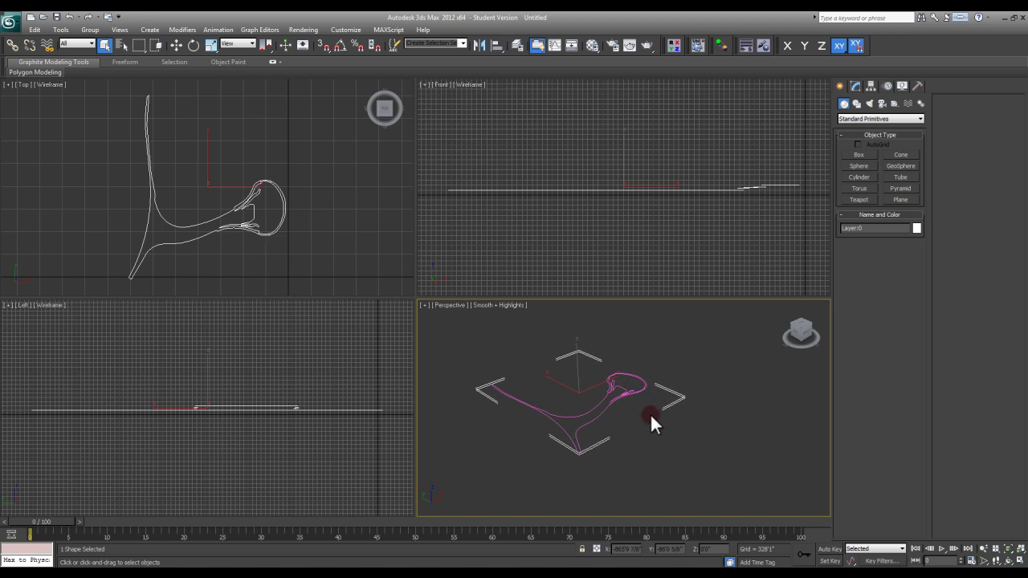
pyautogui.click(1020, 561)
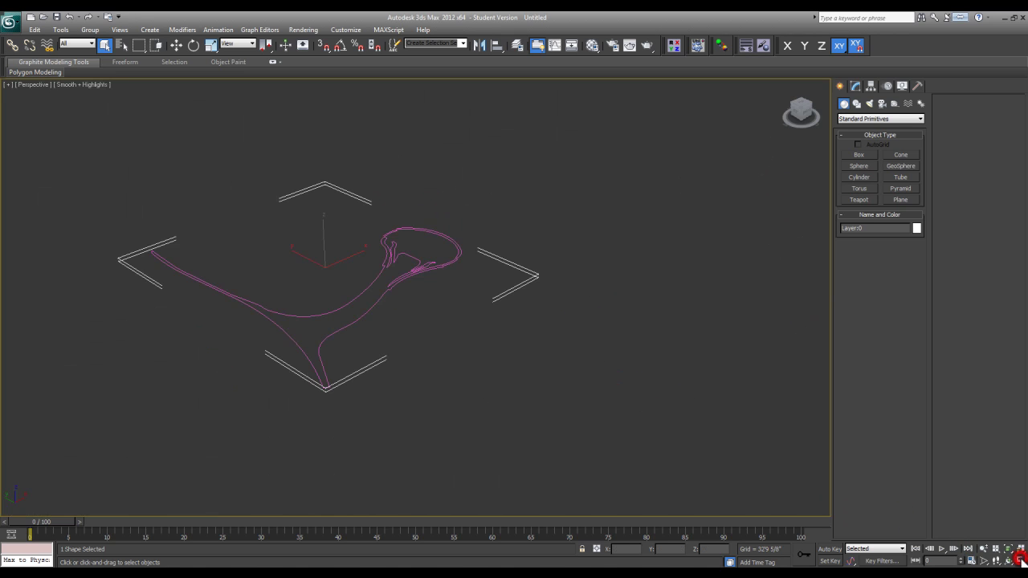
pyautogui.scroll(5, 544, 319)
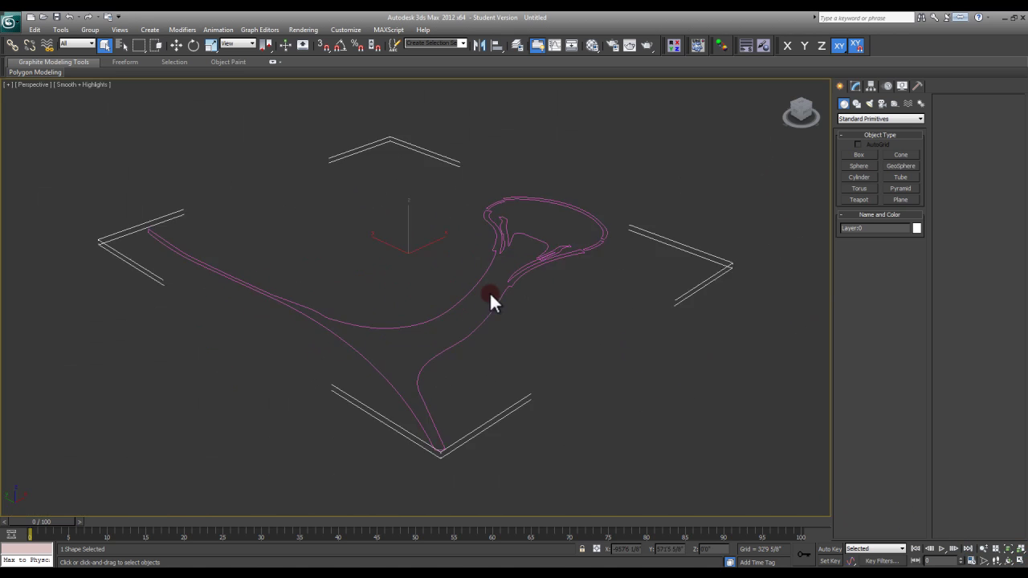
pyautogui.keyDown('alt'); pyautogui.moveTo(540, 285); pyautogui.dragTo(501, 287, button='middle'); pyautogui.keyUp('alt')
# - Switch to the Move tool, reselect the road spline and orbit around the roads
pyautogui.press('w')
pyautogui.scroll(2, 482, 233)
pyautogui.click(469, 294)
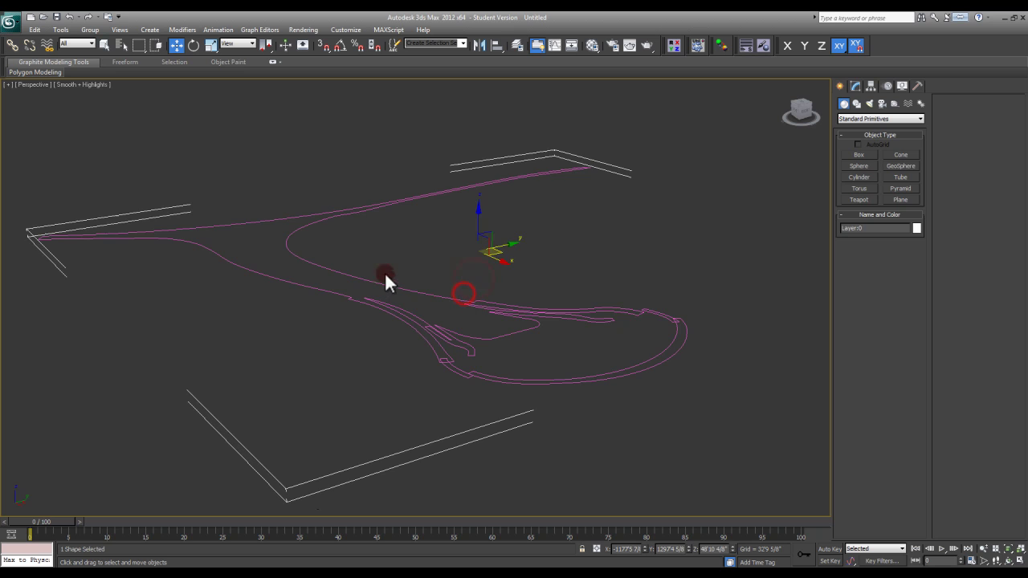
pyautogui.click(600, 266)
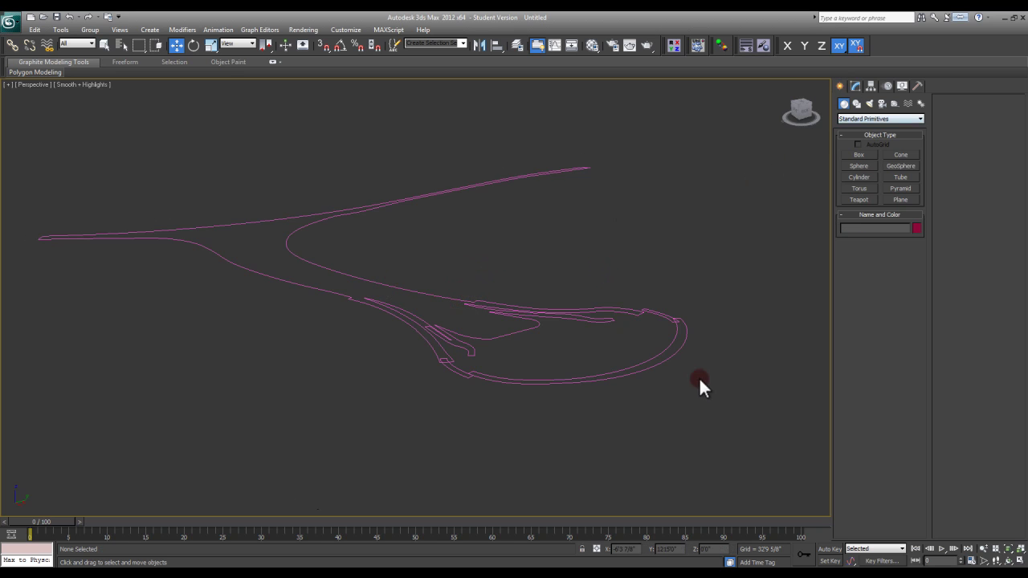
pyautogui.moveTo(588, 343); pyautogui.dragTo(595, 346)
pyautogui.keyDown('alt'); pyautogui.moveTo(635, 351); pyautogui.dragTo(643, 305, button='middle'); pyautogui.keyUp('alt')
# - Add an Edit Poly modifier to the road spline so the outlines become filled polygons
pyautogui.click(857, 86)
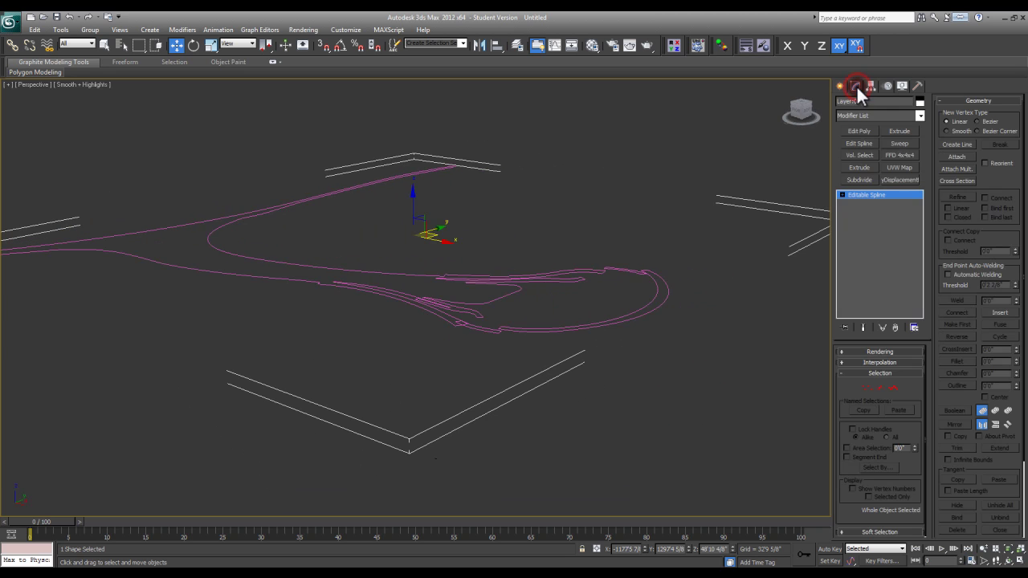
pyautogui.click(859, 132)
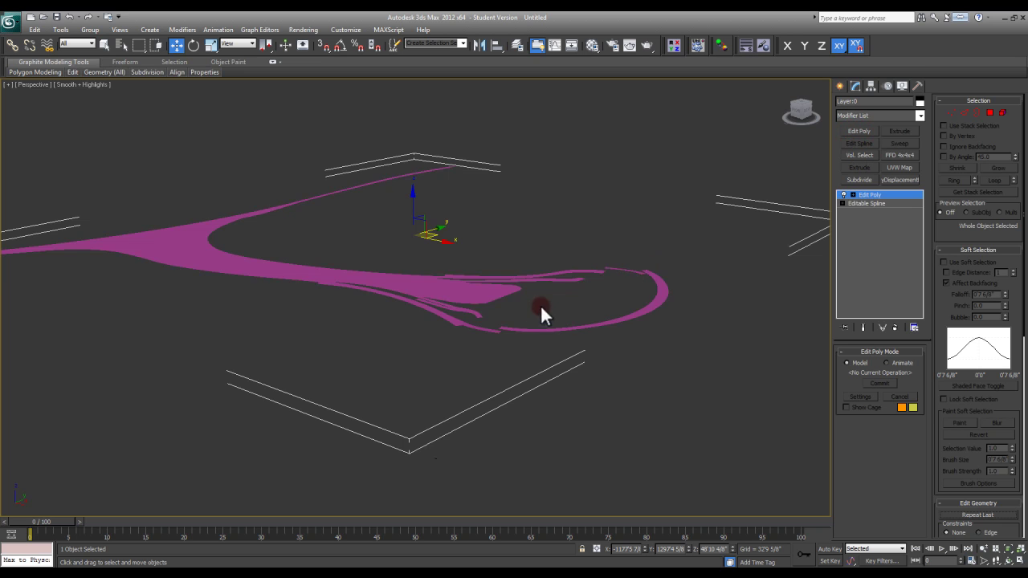
pyautogui.moveTo(528, 317)
pyautogui.keyDown('alt'); pyautogui.mouseDown(button='middle')
pyautogui.moveTo(563, 305)
pyautogui.moveTo(619, 310)
pyautogui.moveTo(557, 303)
pyautogui.moveTo(536, 330)
pyautogui.mouseUp(button='middle'); pyautogui.keyUp('alt')
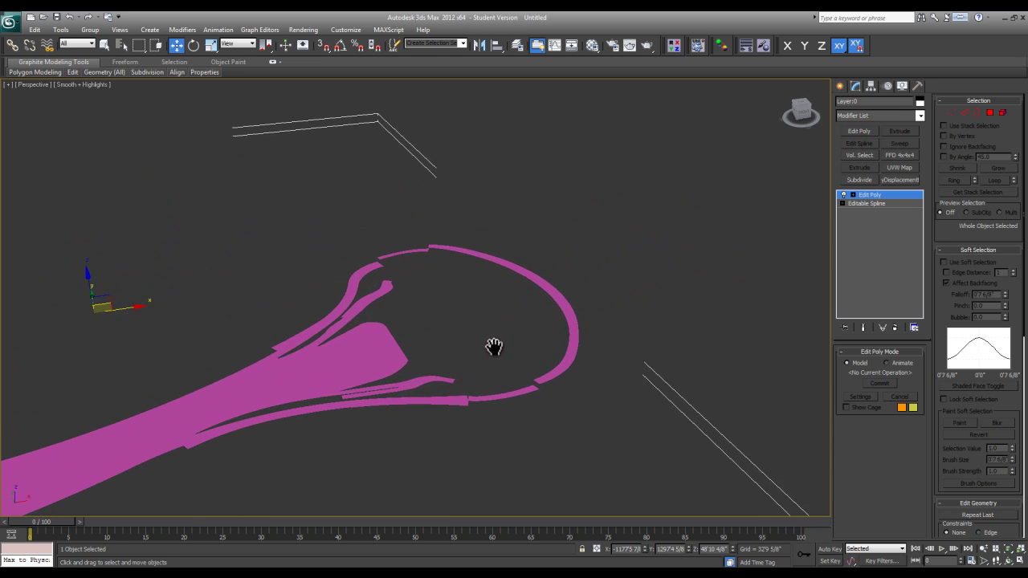
pyautogui.scroll(5, 490, 347)
pyautogui.moveTo(489, 344); pyautogui.dragTo(511, 315, button='middle')
pyautogui.scroll(-4, 512, 315)
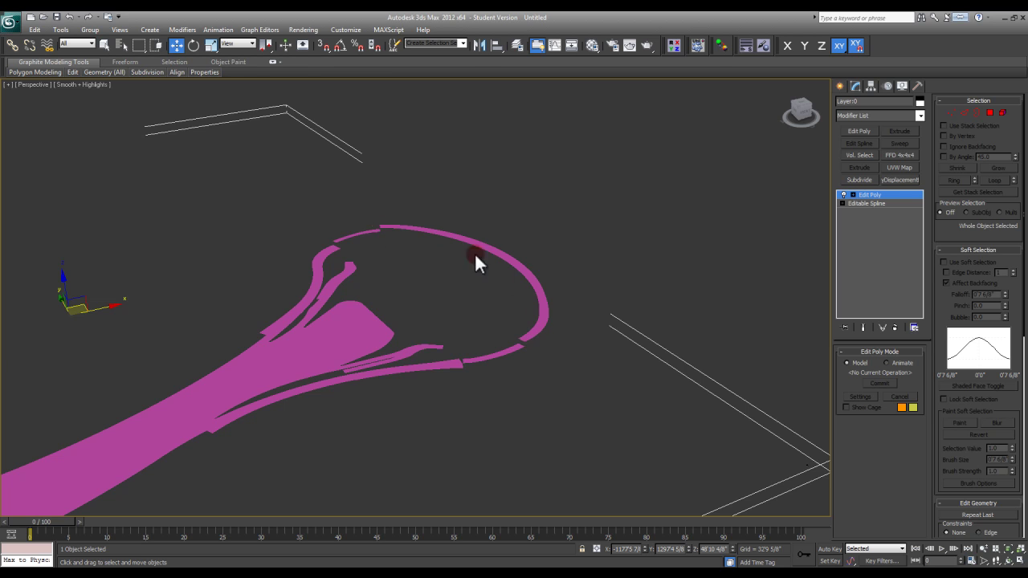
pyautogui.scroll(4, 521, 335)
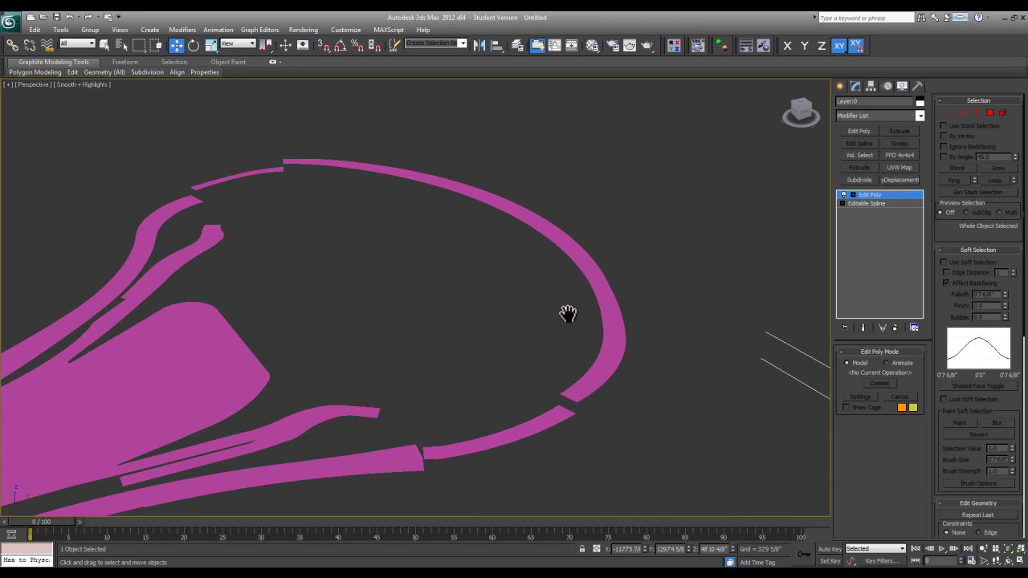
# - Show edged faces with F4 and orbit for a flatter, closer view of the ring road
pyautogui.press('F4')
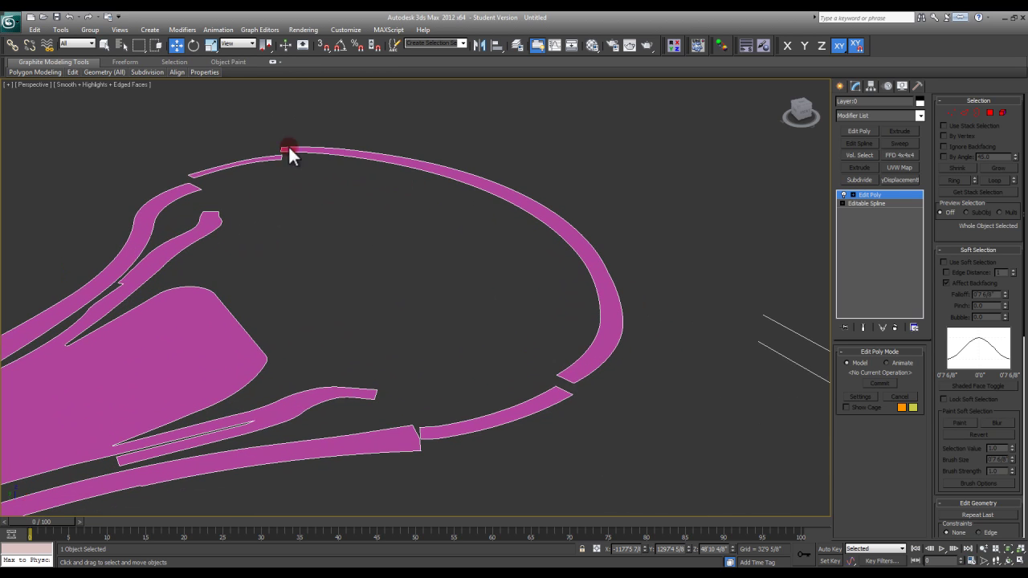
pyautogui.keyDown('alt'); pyautogui.moveTo(684, 363); pyautogui.dragTo(507, 413, button='middle'); pyautogui.keyUp('alt')
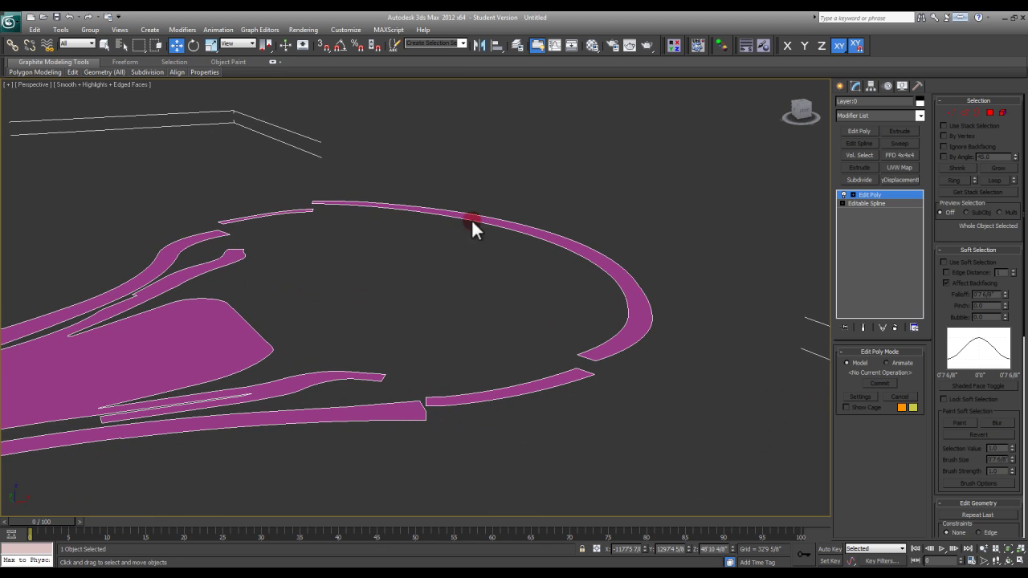
pyautogui.keyDown('alt'); pyautogui.moveTo(492, 283); pyautogui.dragTo(642, 328, button='middle'); pyautogui.keyUp('alt')
pyautogui.keyDown('alt'); pyautogui.moveTo(466, 384); pyautogui.dragTo(817, 261, button='middle'); pyautogui.keyUp('alt')
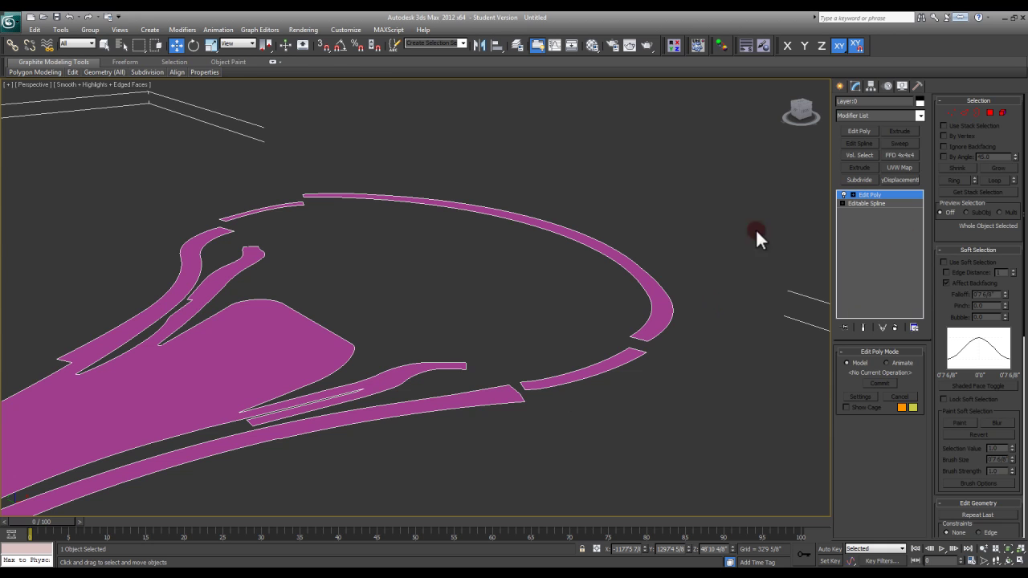
# - Collapse the road's stack through Edit Poly into one Editable Poly, accepting the warning
pyautogui.rightClick(594, 362)
pyautogui.moveTo(686, 477)
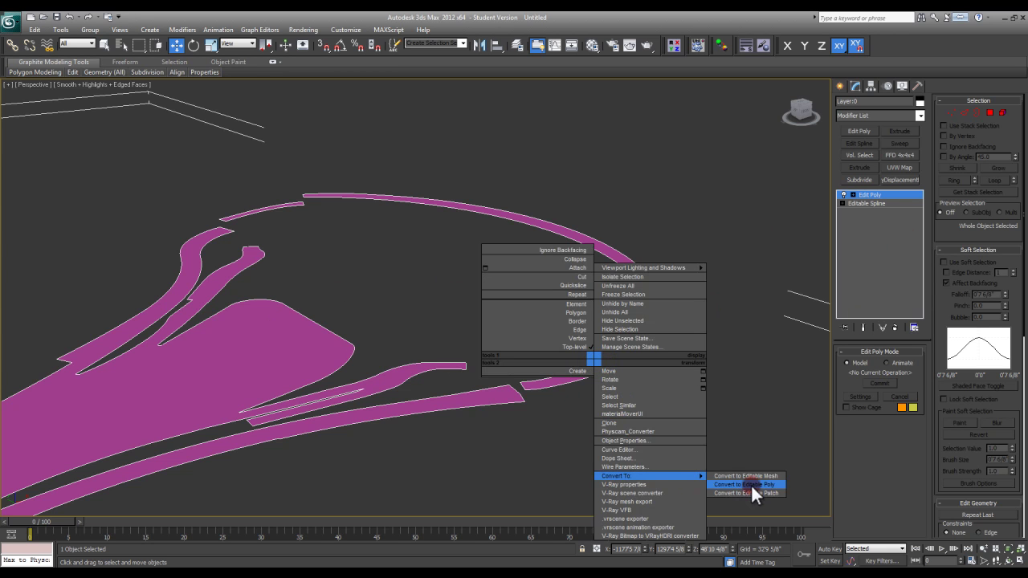
pyautogui.rightClick(873, 201)
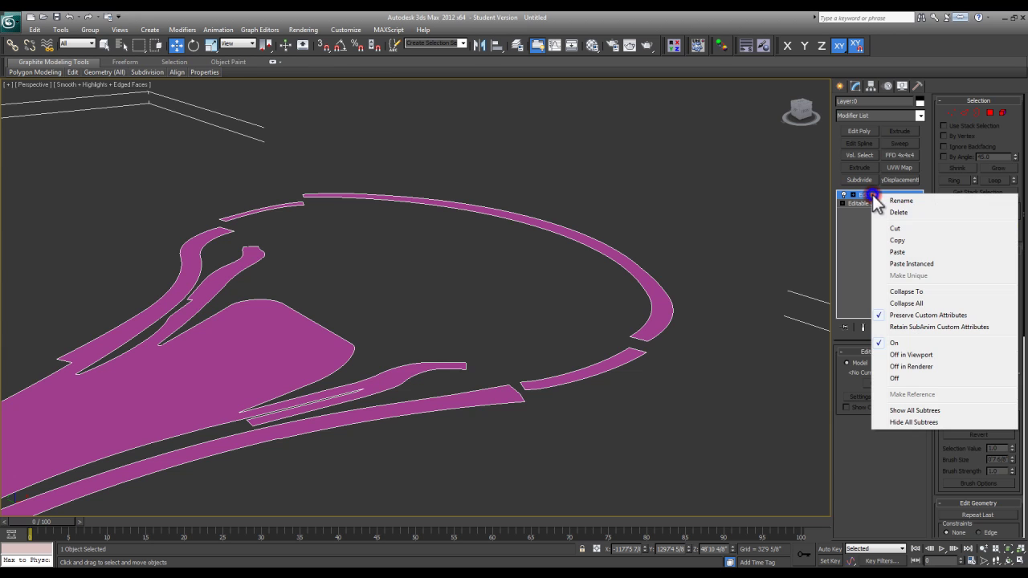
pyautogui.click(932, 290)
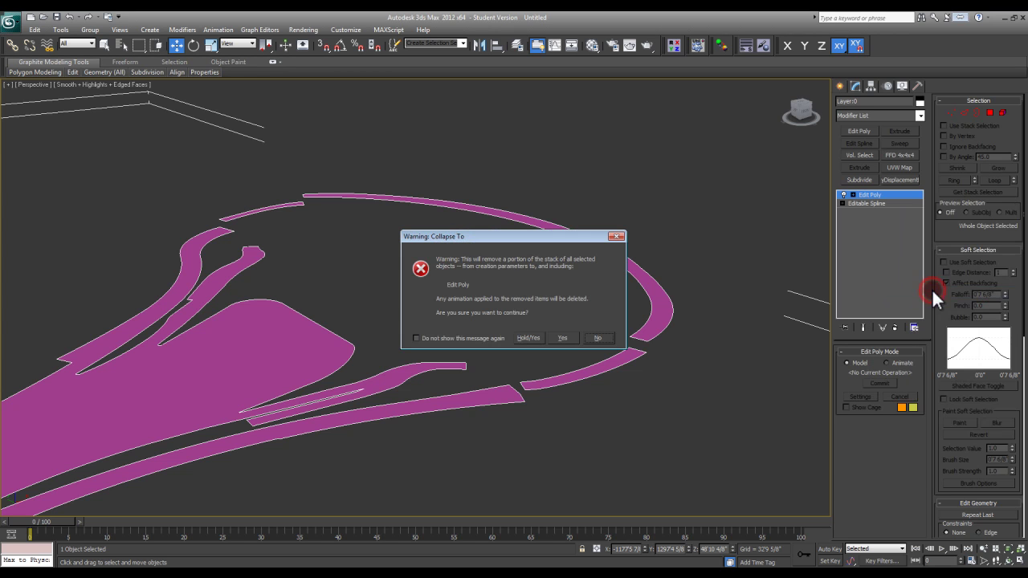
pyautogui.click(566, 336)
pyautogui.keyDown('alt'); pyautogui.moveTo(539, 327); pyautogui.dragTo(416, 196, button='middle'); pyautogui.keyUp('alt')
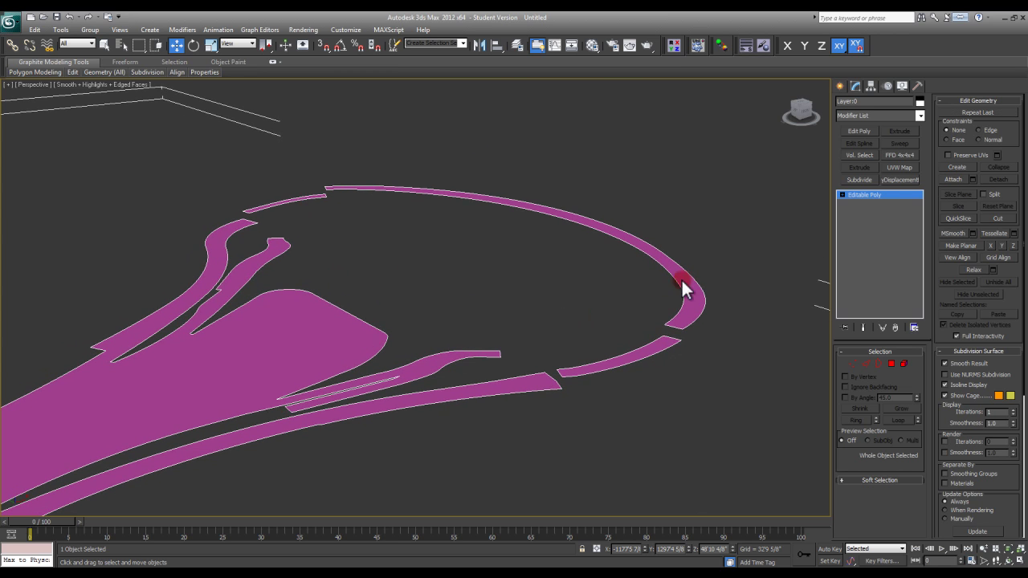
# - Select the curved red road strip polygon, centre the view on it, and enable snaps
pyautogui.click(892, 364)
pyautogui.click(646, 353)
pyautogui.moveTo(606, 378); pyautogui.dragTo(586, 354, button='middle')
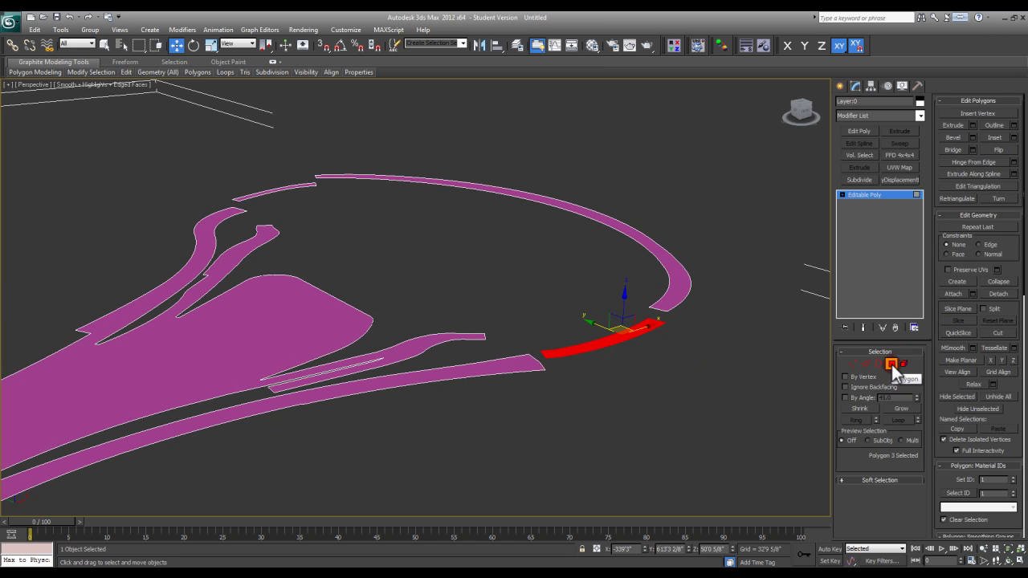
pyautogui.moveTo(682, 366); pyautogui.dragTo(576, 351, button='middle')
pyautogui.scroll(3, 575, 351)
pyautogui.moveTo(453, 340); pyautogui.dragTo(598, 330, button='middle')
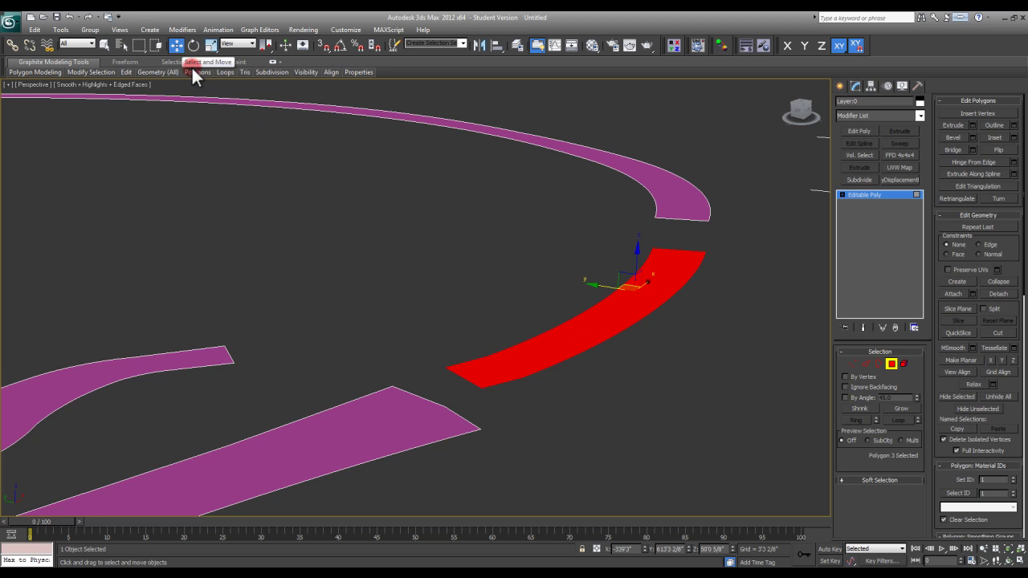
pyautogui.press('s')
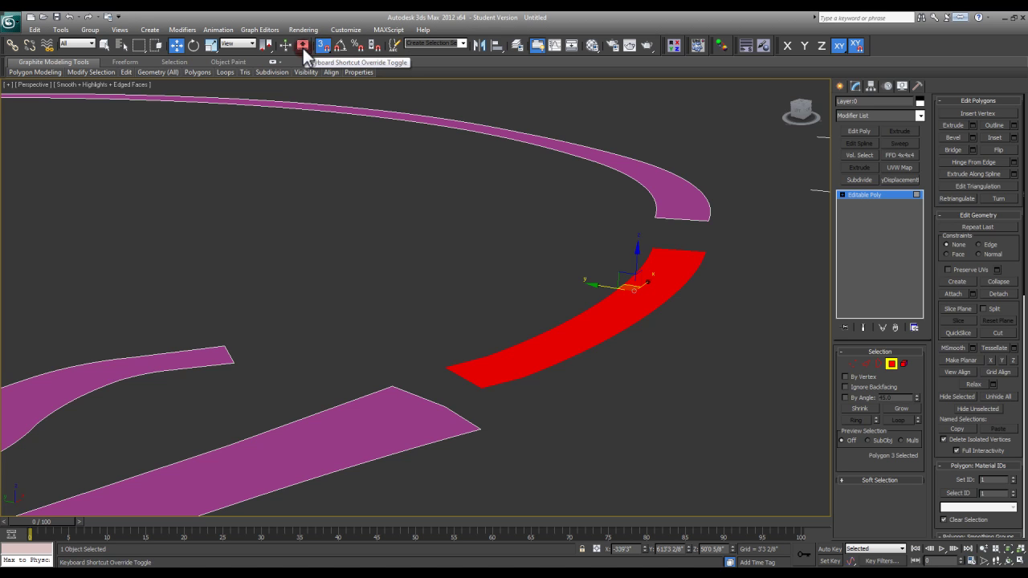
pyautogui.click(345, 30)
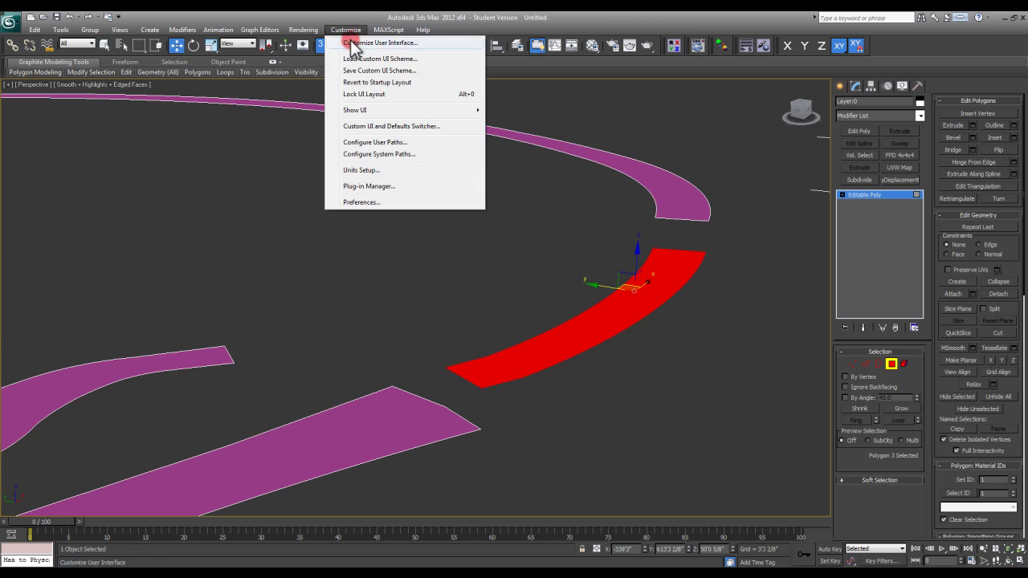
pyautogui.click(371, 201)
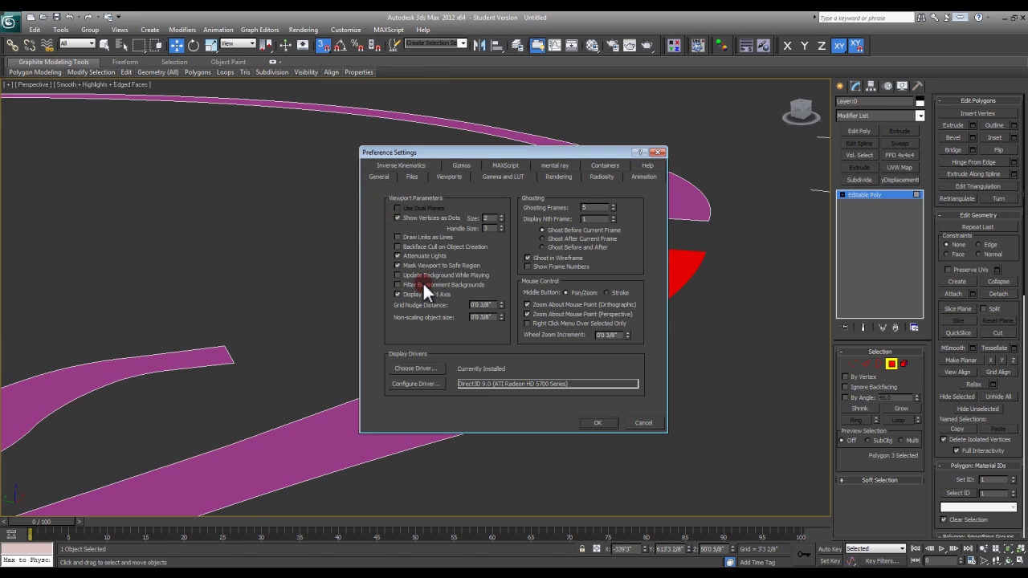
pyautogui.click(379, 177)
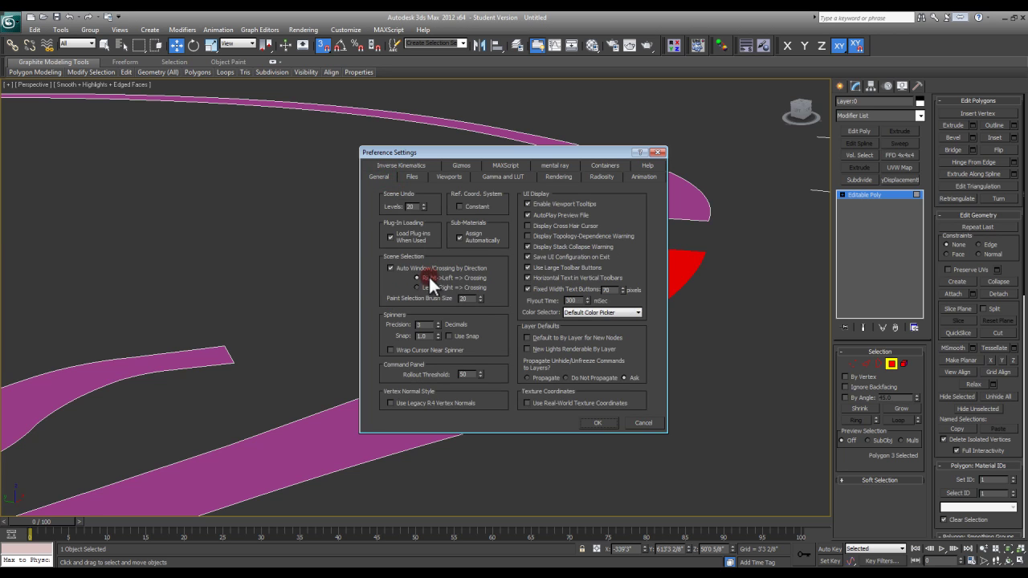
pyautogui.click(439, 177)
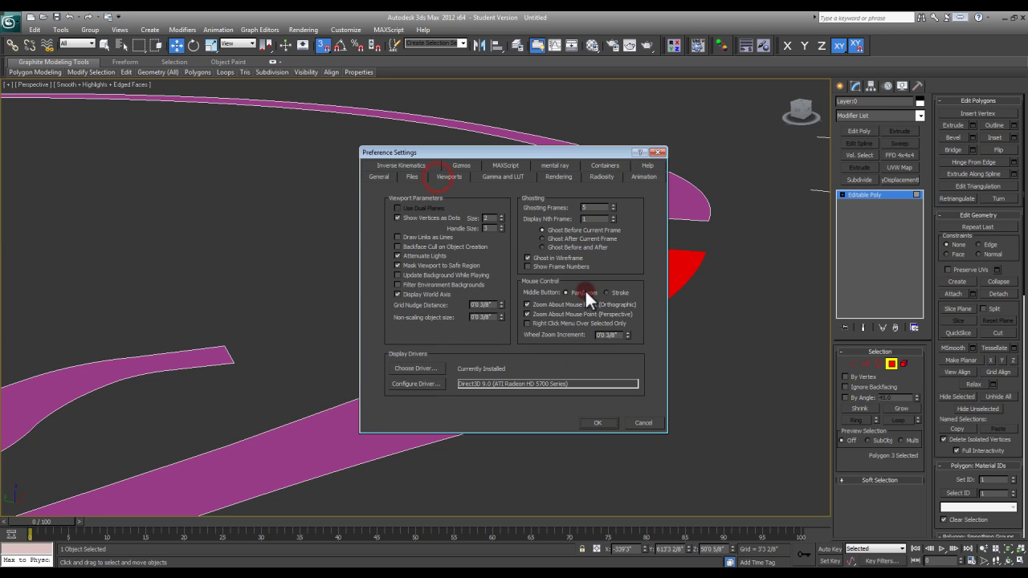
pyautogui.click(629, 366)
pyautogui.click(644, 423)
pyautogui.middleClick(547, 297)
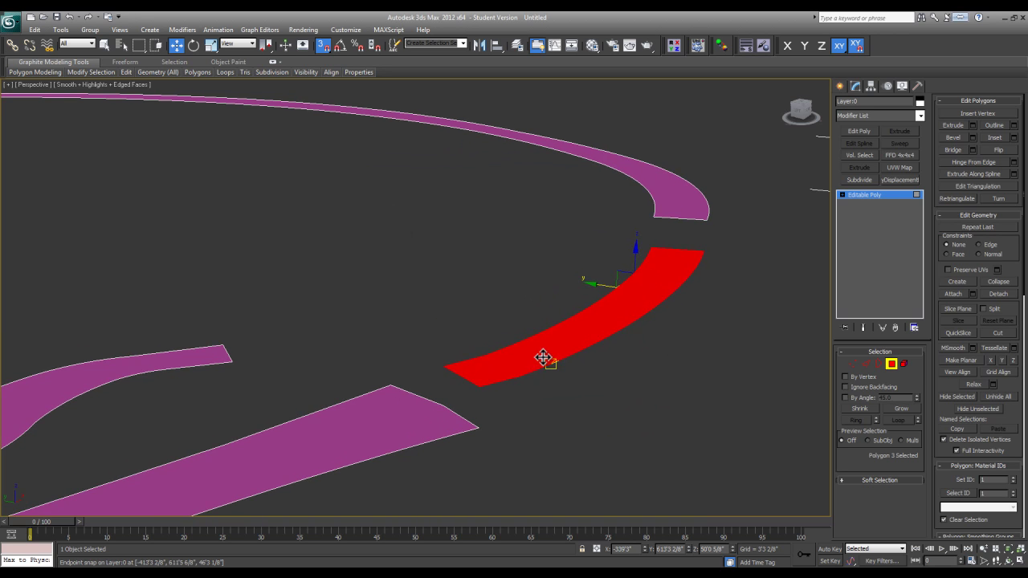
pyautogui.middleClick(480, 332)
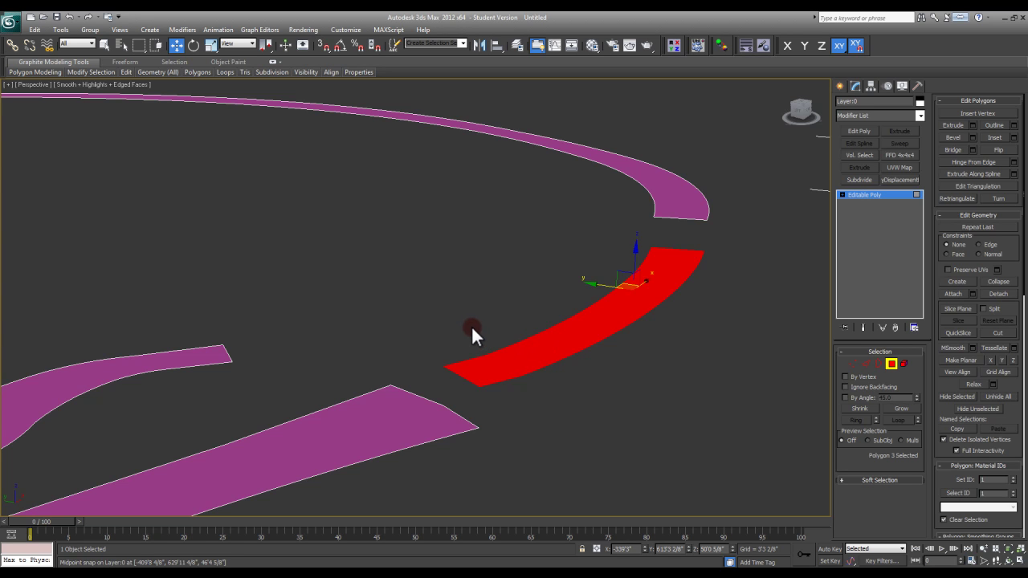
pyautogui.click(320, 51)
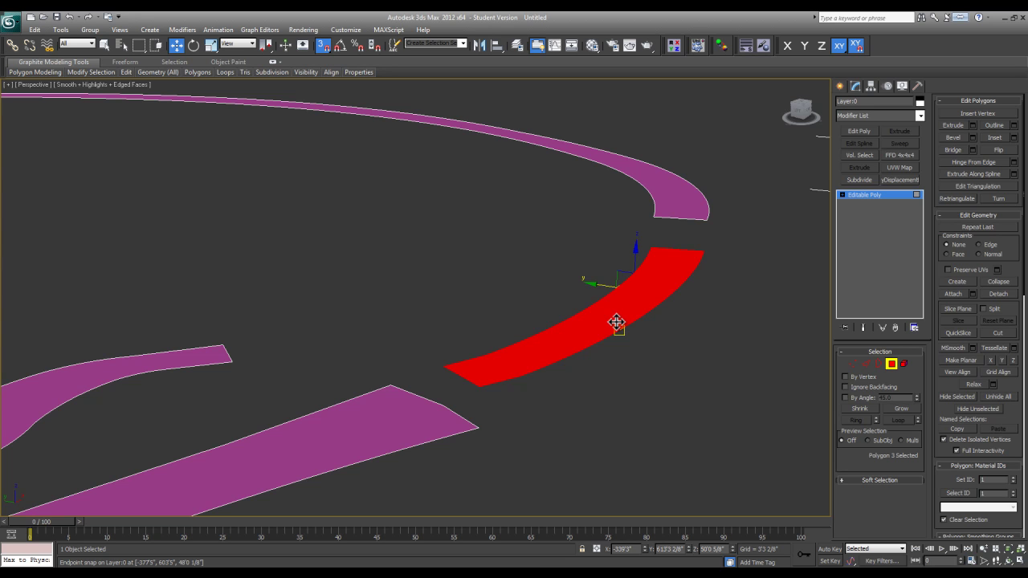
pyautogui.click(461, 270)
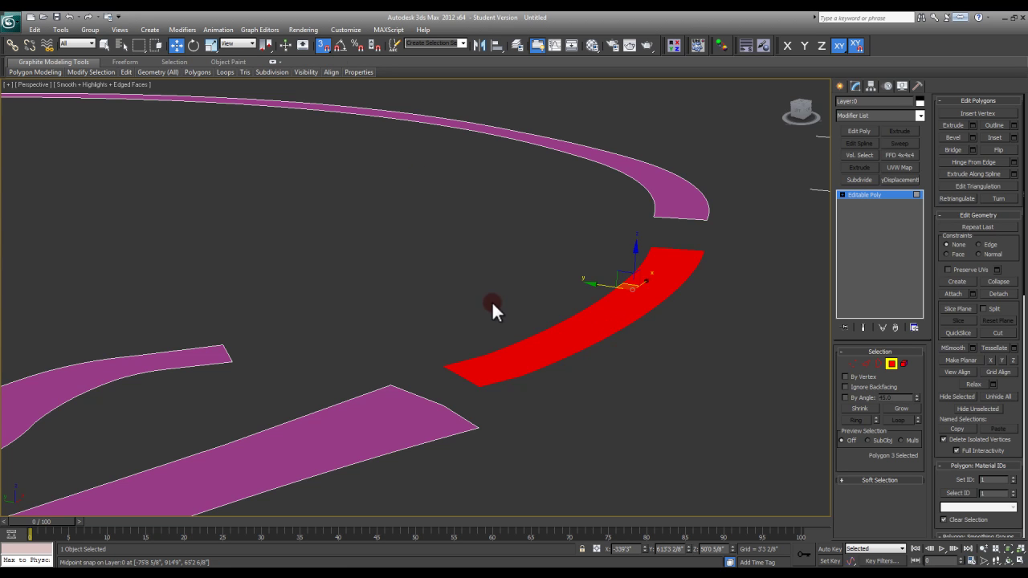
pyautogui.click(304, 47)
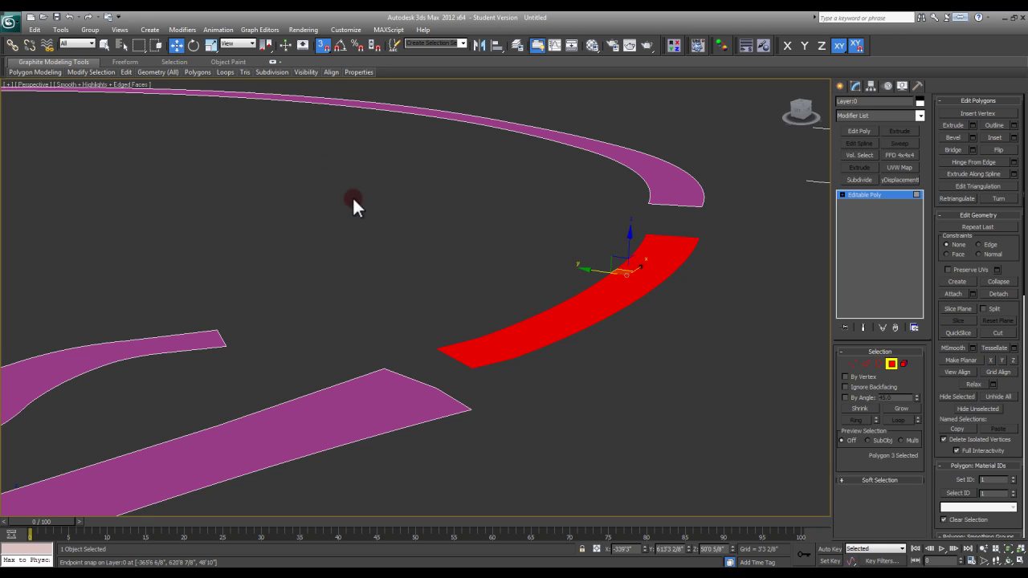
pyautogui.moveTo(465, 233); pyautogui.dragTo(469, 238, button='middle')
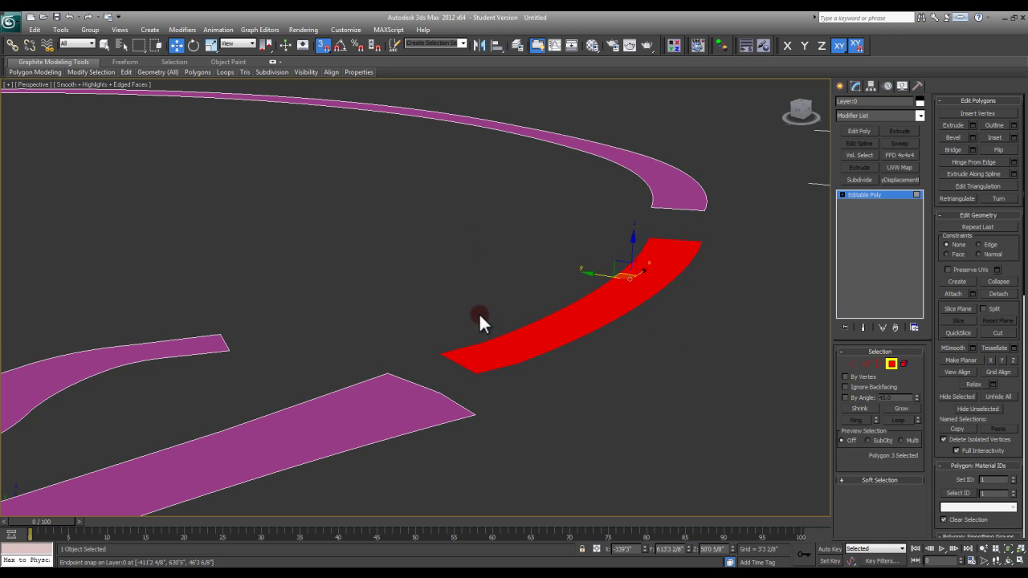
# - Constrain movement to Z and lower the red polygon onto the pink strip's edge
pyautogui.click(820, 48)
pyautogui.moveTo(560, 269); pyautogui.dragTo(565, 260, button='middle')
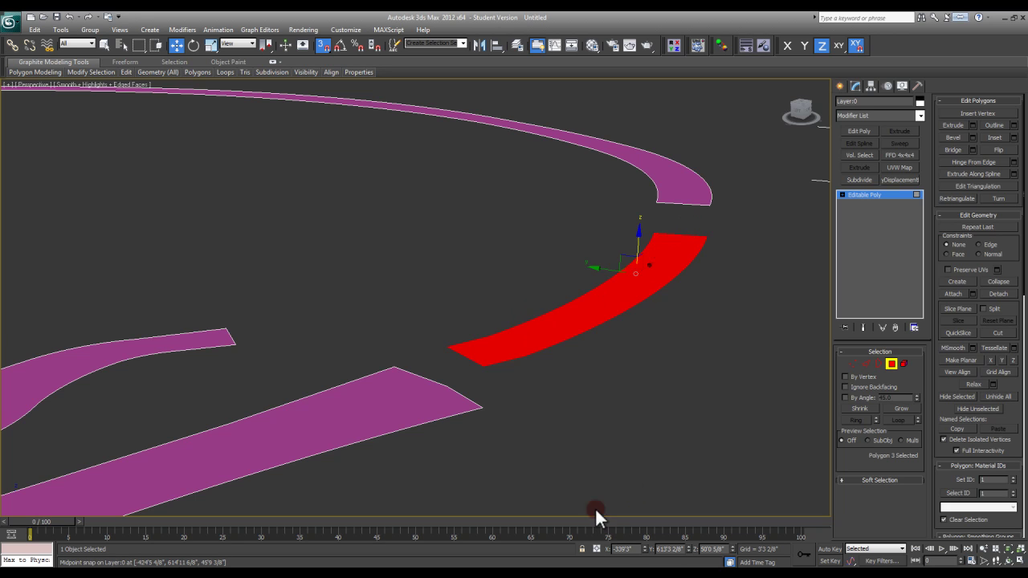
pyautogui.press('space')
pyautogui.moveTo(452, 350); pyautogui.dragTo(452, 381)
pyautogui.moveTo(587, 303); pyautogui.dragTo(583, 315, button='middle')
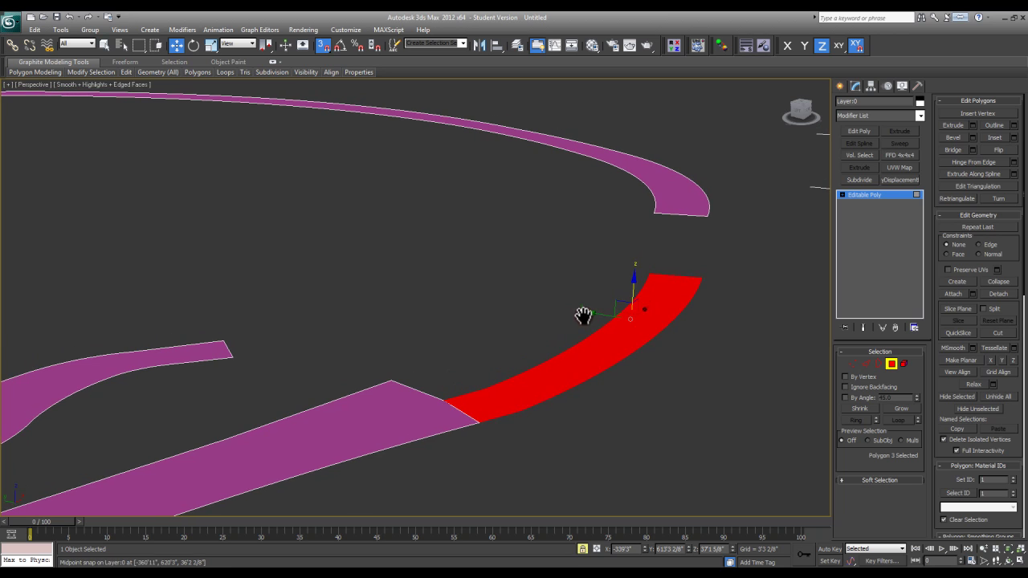
pyautogui.click(583, 549)
# - Lower the upper pink strip's polygon so its end snaps onto the strip end
pyautogui.click(684, 211)
pyautogui.press('space')
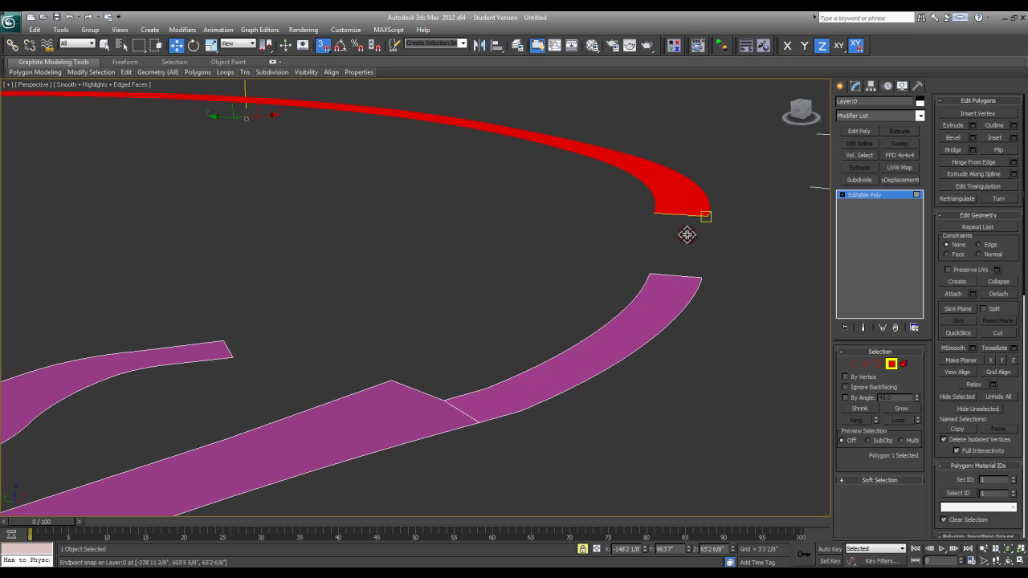
pyautogui.moveTo(680, 214); pyautogui.dragTo(671, 268)
# - Move the small pink strip polygon down to bridge the left and upper strip ends
pyautogui.keyDown('alt'); pyautogui.moveTo(671, 268); pyautogui.dragTo(613, 298, button='middle'); pyautogui.keyUp('alt')
pyautogui.click(253, 238)
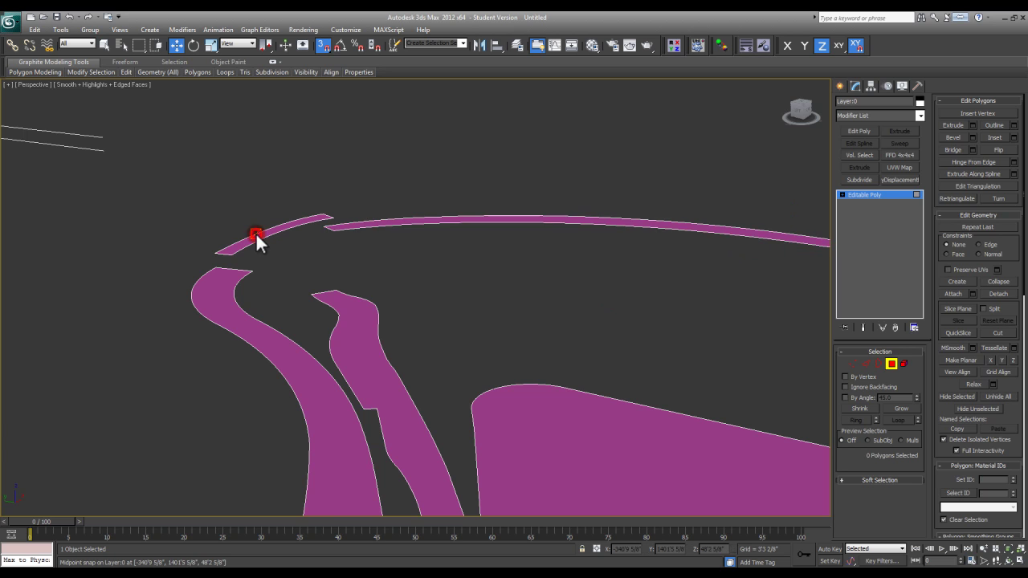
pyautogui.keyDown('alt'); pyautogui.moveTo(254, 237); pyautogui.dragTo(374, 269, button='middle'); pyautogui.keyUp('alt')
pyautogui.moveTo(219, 241); pyautogui.dragTo(250, 268)
pyautogui.keyDown('alt'); pyautogui.moveTo(457, 218); pyautogui.dragTo(456, 248, button='middle'); pyautogui.keyUp('alt')
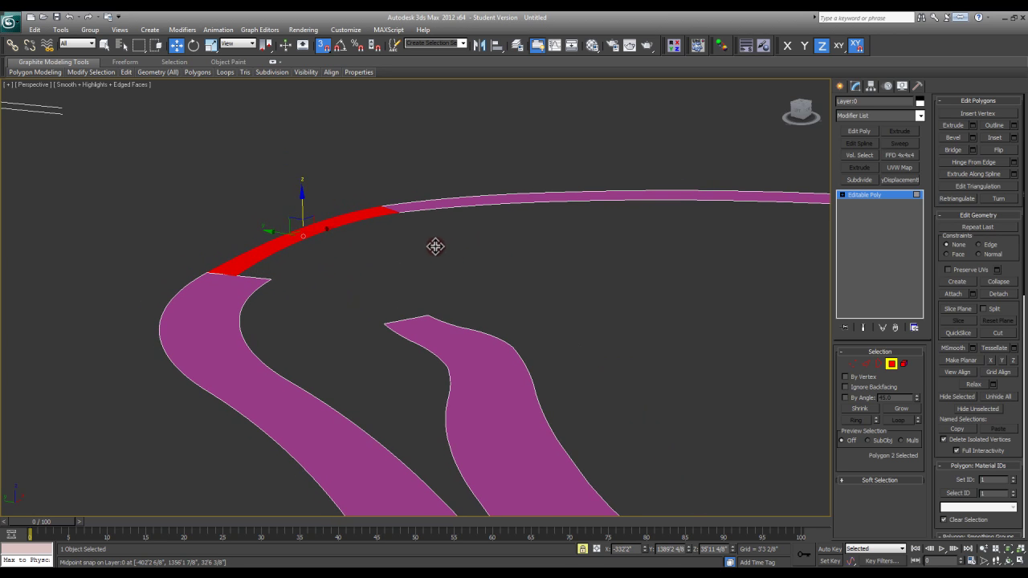
pyautogui.moveTo(365, 218); pyautogui.dragTo(396, 209)
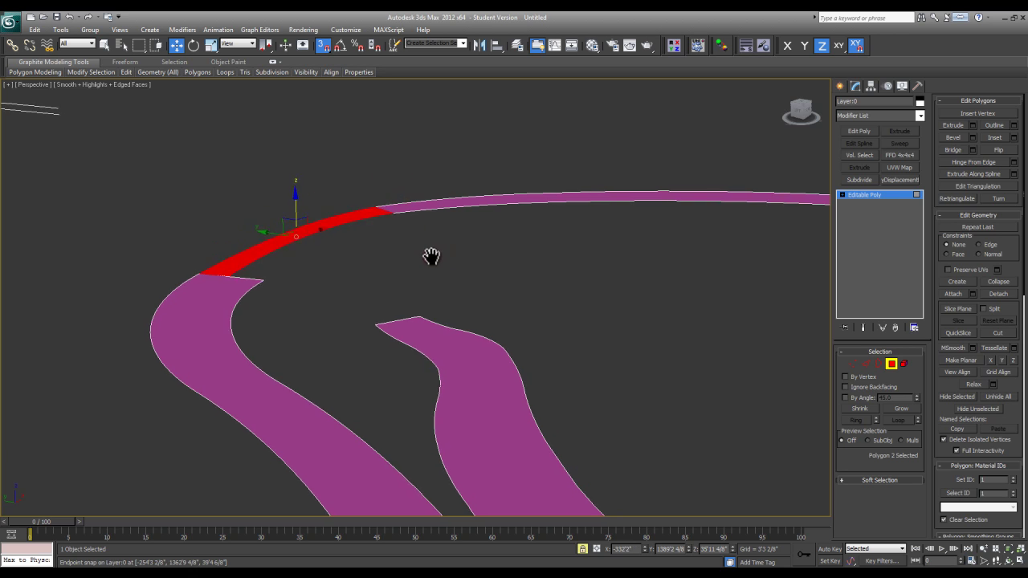
pyautogui.keyDown('alt'); pyautogui.moveTo(427, 257); pyautogui.dragTo(429, 262, button='middle'); pyautogui.keyUp('alt')
pyautogui.keyDown('alt'); pyautogui.moveTo(519, 278); pyautogui.dragTo(418, 248, button='middle'); pyautogui.keyUp('alt')
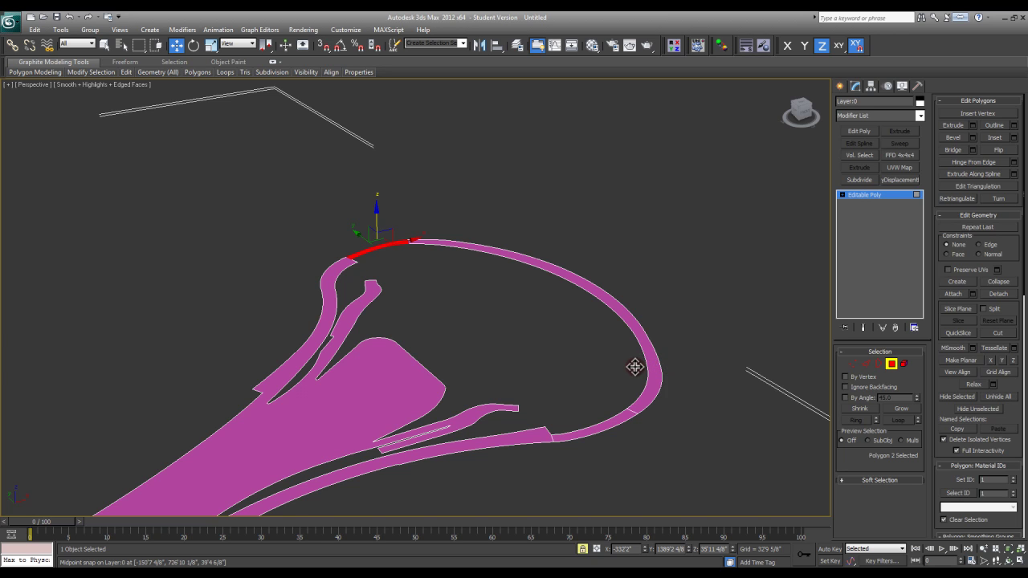
# - Exit polygon level, deselect, and inspect the road in Front view with the grid hidden
pyautogui.press('4')
pyautogui.keyDown('alt'); pyautogui.moveTo(484, 335); pyautogui.dragTo(498, 310, button='middle'); pyautogui.keyUp('alt')
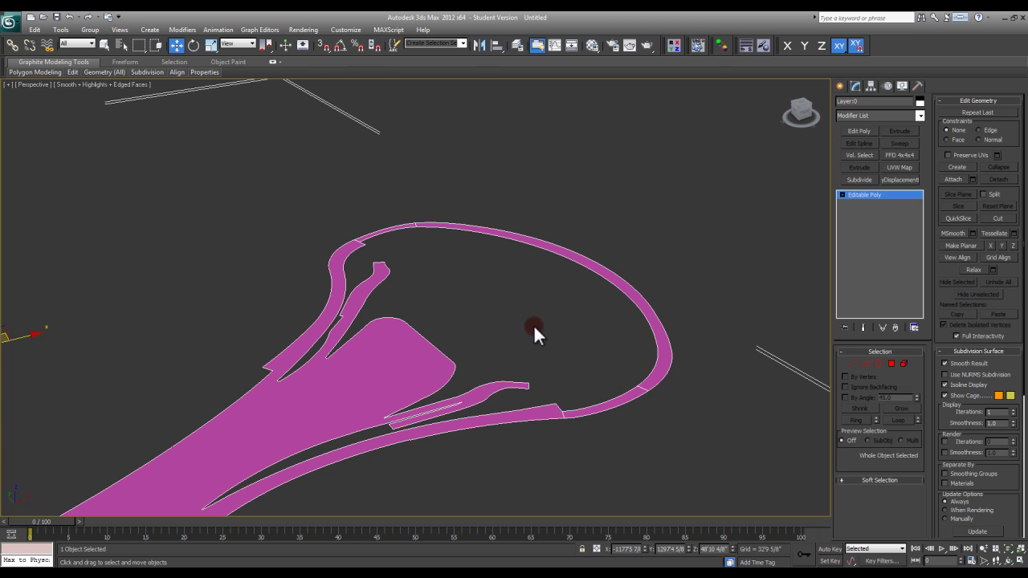
pyautogui.click(640, 241)
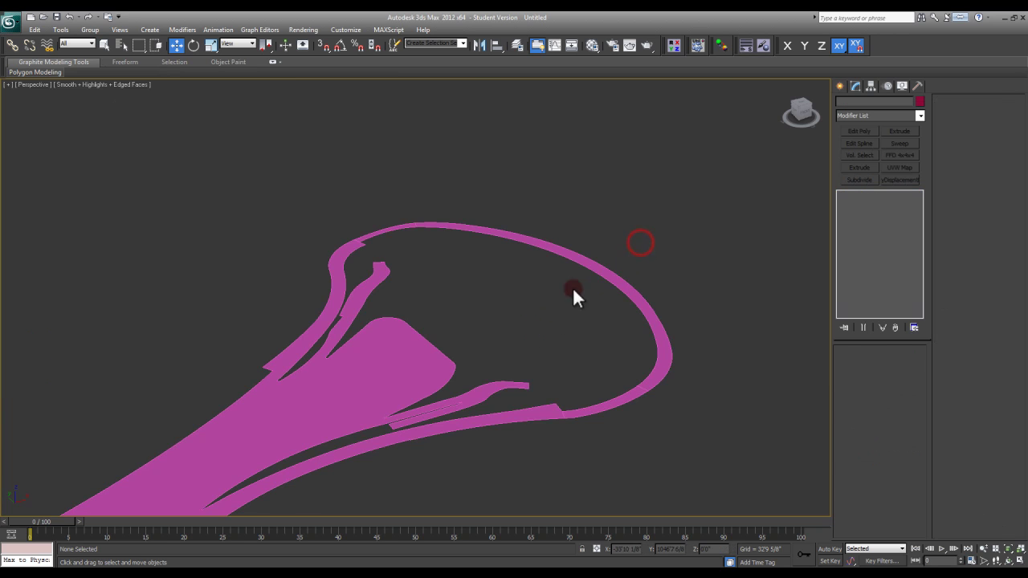
pyautogui.keyDown('alt'); pyautogui.moveTo(558, 311); pyautogui.dragTo(623, 273, button='middle'); pyautogui.keyUp('alt')
pyautogui.press('f')
pyautogui.scroll(3, 622, 281)
pyautogui.moveTo(461, 332); pyautogui.dragTo(691, 303, button='middle')
pyautogui.press('g')
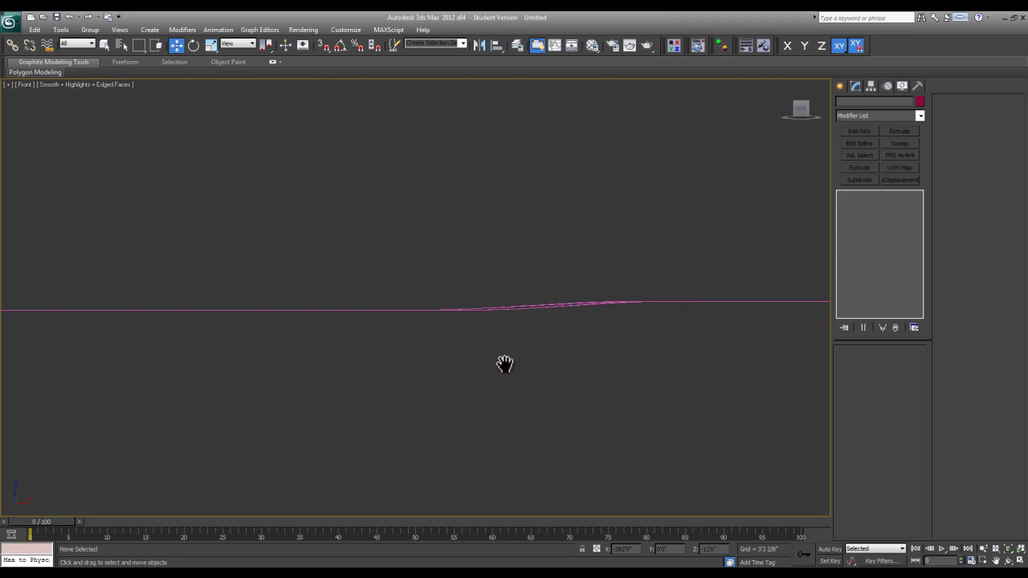
# - Orbit back out of Front view and select the road surface object
pyautogui.keyDown('alt'); pyautogui.moveTo(501, 338); pyautogui.dragTo(449, 388, button='middle'); pyautogui.keyUp('alt')
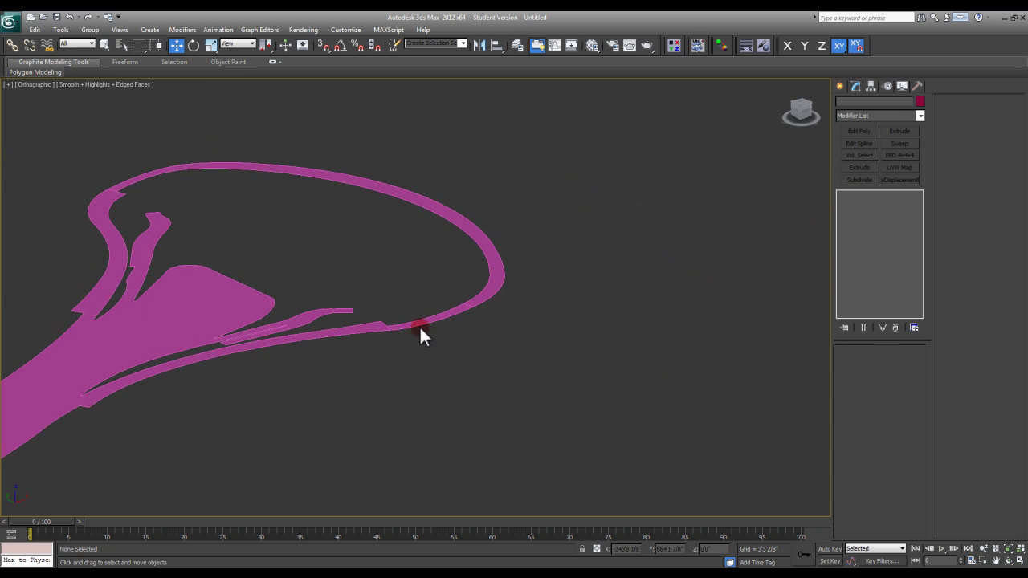
pyautogui.scroll(4, 461, 310)
pyautogui.click(387, 335)
pyautogui.scroll(2, 398, 374)
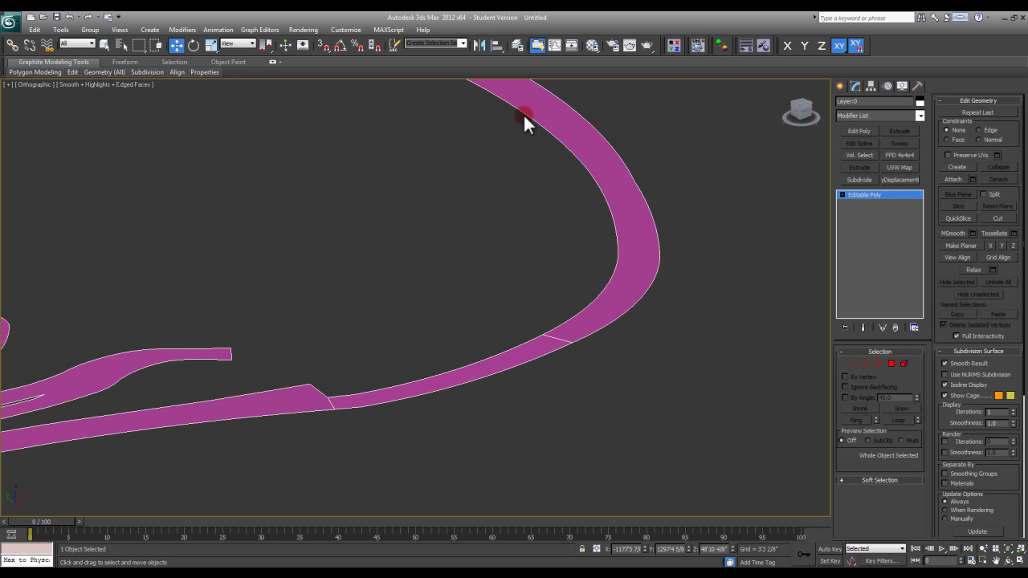
pyautogui.scroll(-3, 532, 375)
pyautogui.scroll(-2, 532, 375)
pyautogui.scroll(2, 506, 353)
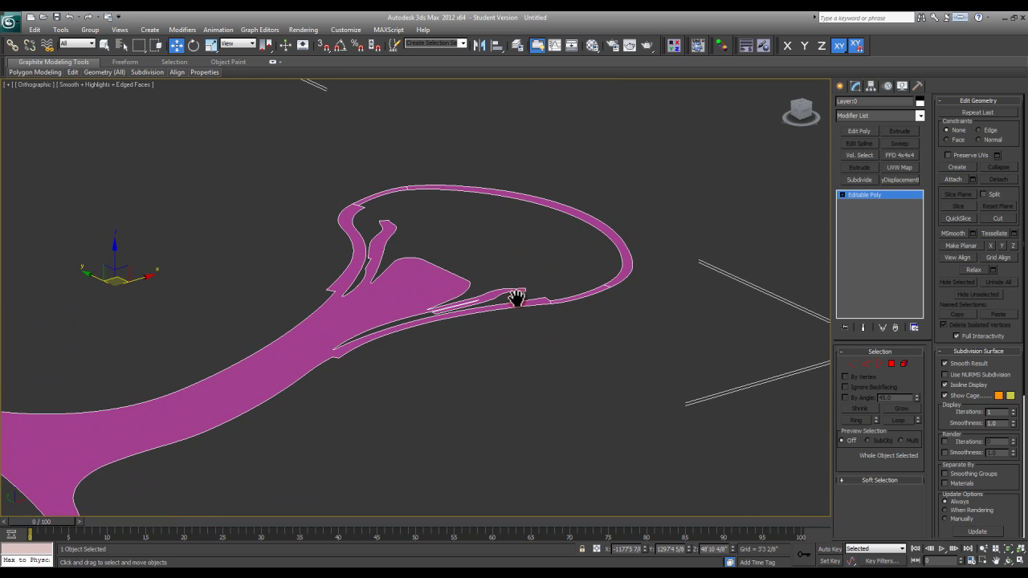
pyautogui.scroll(2, 474, 289)
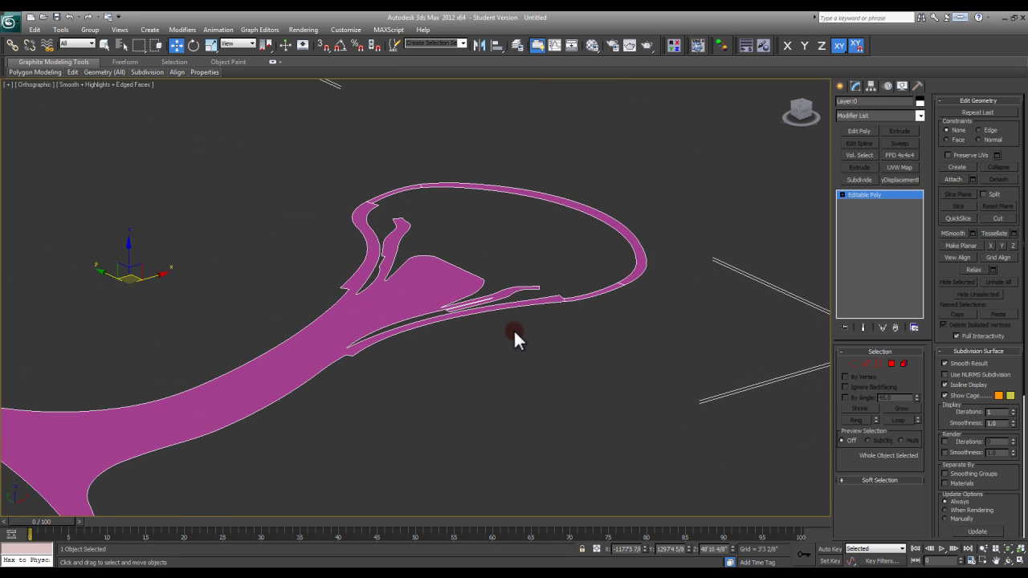
pyautogui.scroll(-1, 530, 325)
pyautogui.scroll(1, 546, 309)
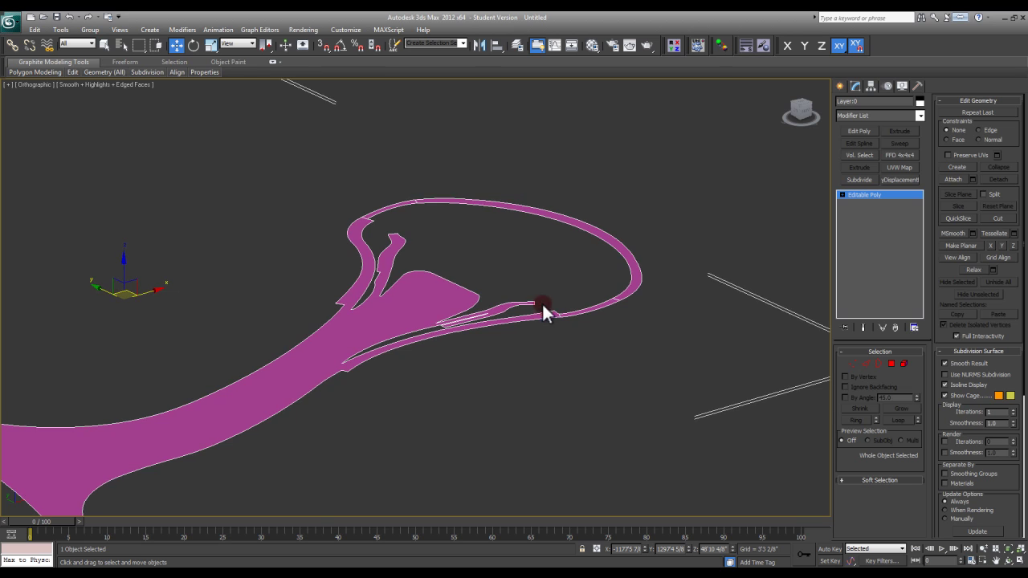
# - Reselect the road surface, frame it in Front view to check flatness, then orbit away
pyautogui.click(675, 365)
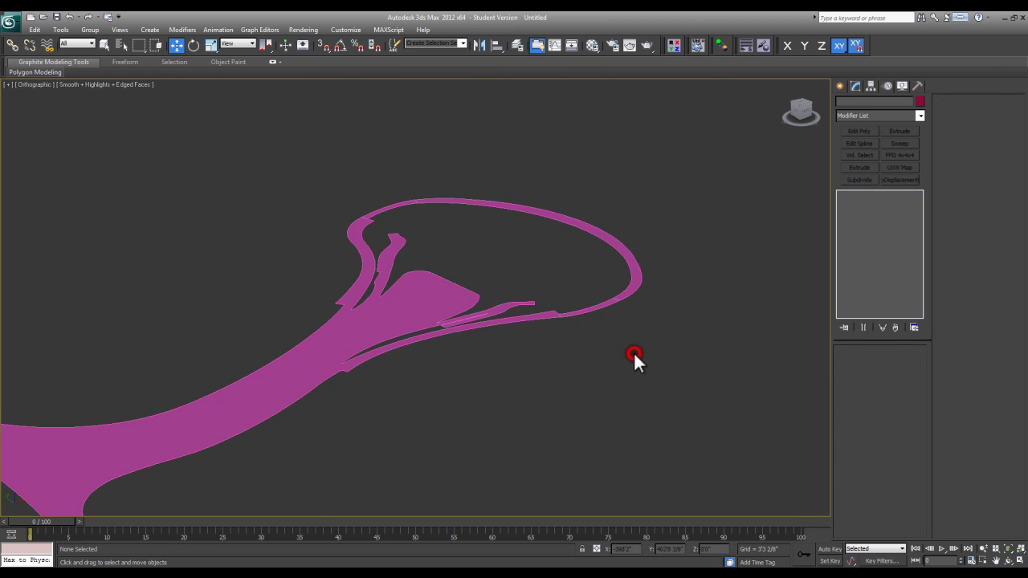
pyautogui.click(462, 301)
pyautogui.press('f')
pyautogui.press('z')
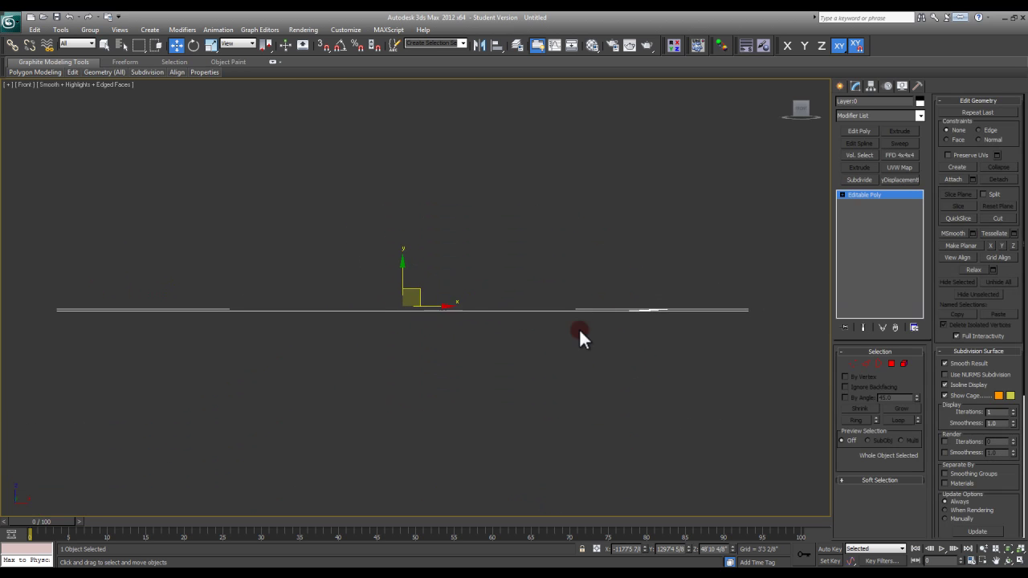
pyautogui.keyDown('alt'); pyautogui.moveTo(644, 330); pyautogui.dragTo(487, 356, button='middle'); pyautogui.keyUp('alt')
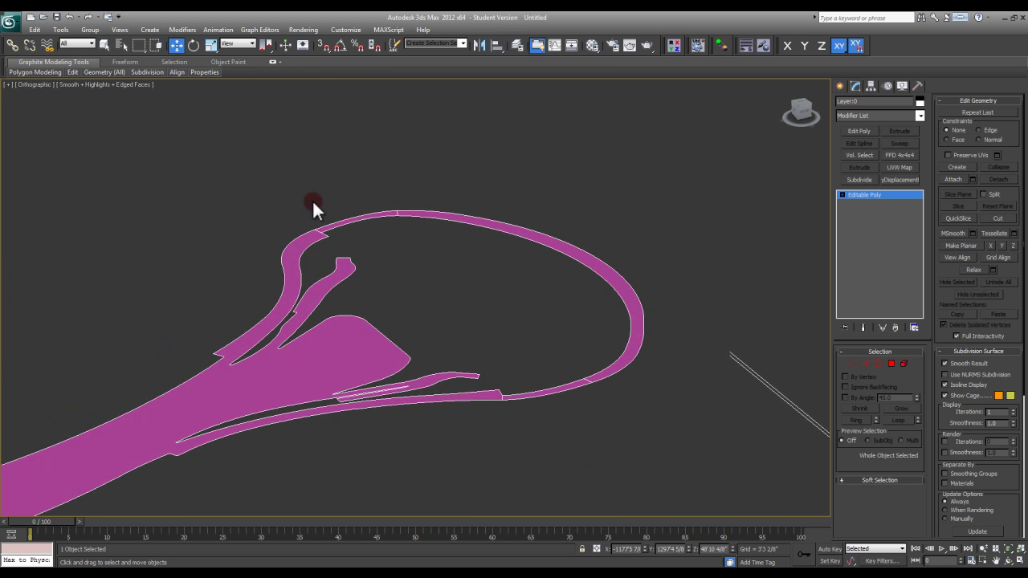
pyautogui.click(342, 385)
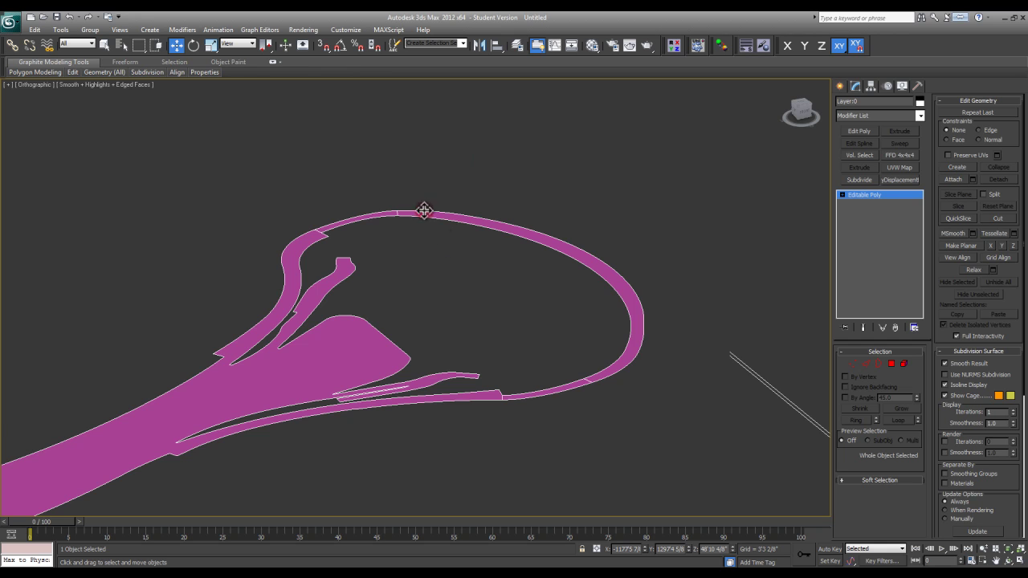
# - Pick a polygon at the top of the road loop, then return to object level
pyautogui.click(891, 364)
pyautogui.click(637, 343)
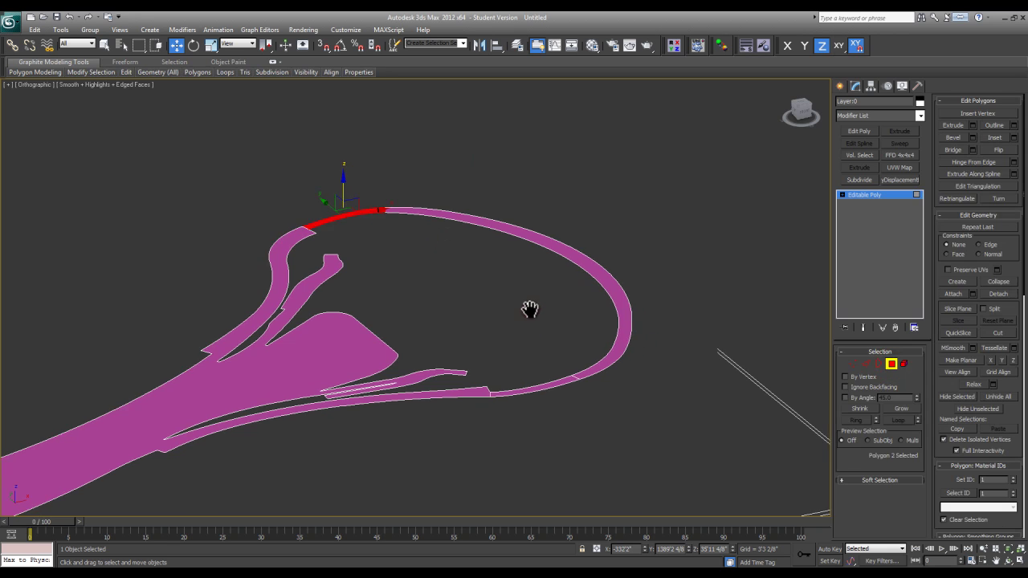
pyautogui.keyDown('alt'); pyautogui.moveTo(524, 306); pyautogui.dragTo(482, 298, button='middle'); pyautogui.keyUp('alt')
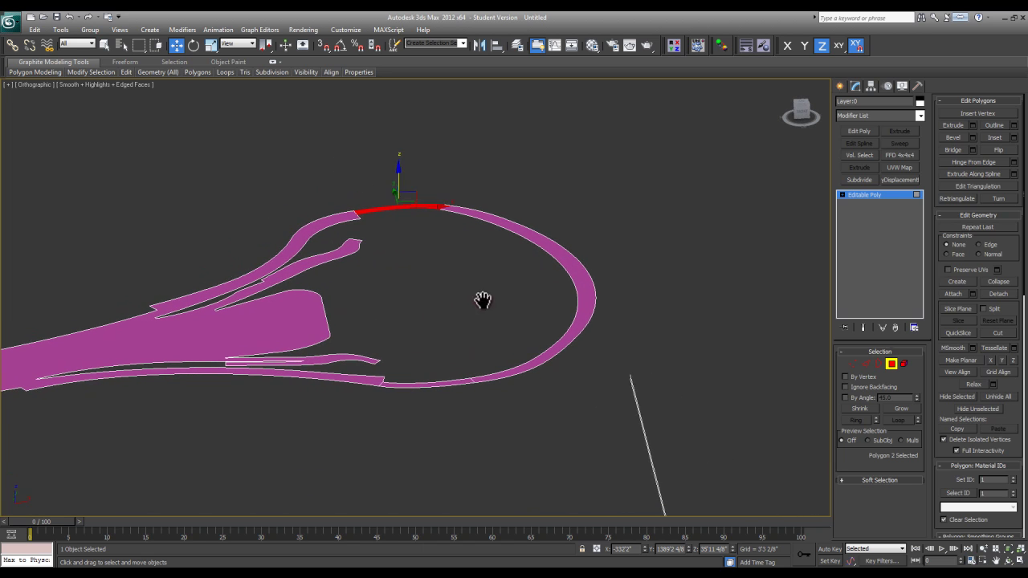
pyautogui.click(891, 365)
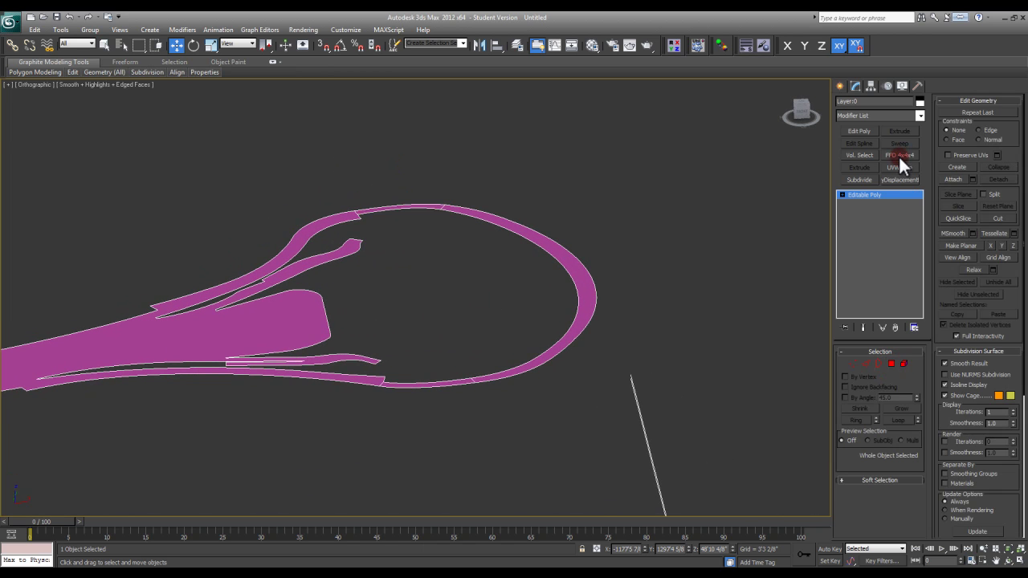
# - Add an FFD 4x4x4 modifier and select its right-edge control points
pyautogui.click(899, 154)
pyautogui.scroll(4, 620, 298)
pyautogui.scroll(-5, 641, 305)
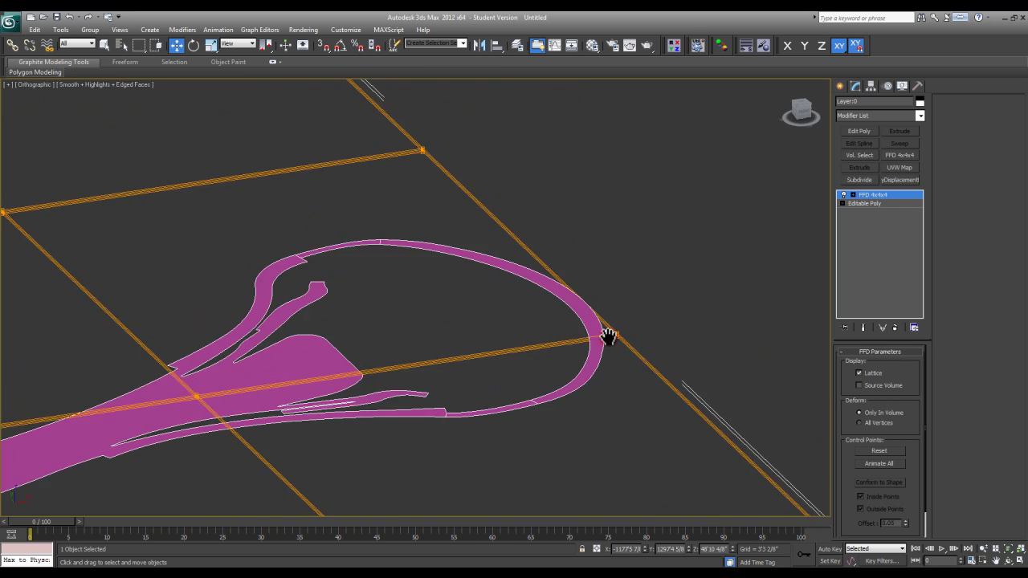
pyautogui.keyDown('alt'); pyautogui.moveTo(608, 337); pyautogui.dragTo(509, 310, button='middle'); pyautogui.keyUp('alt')
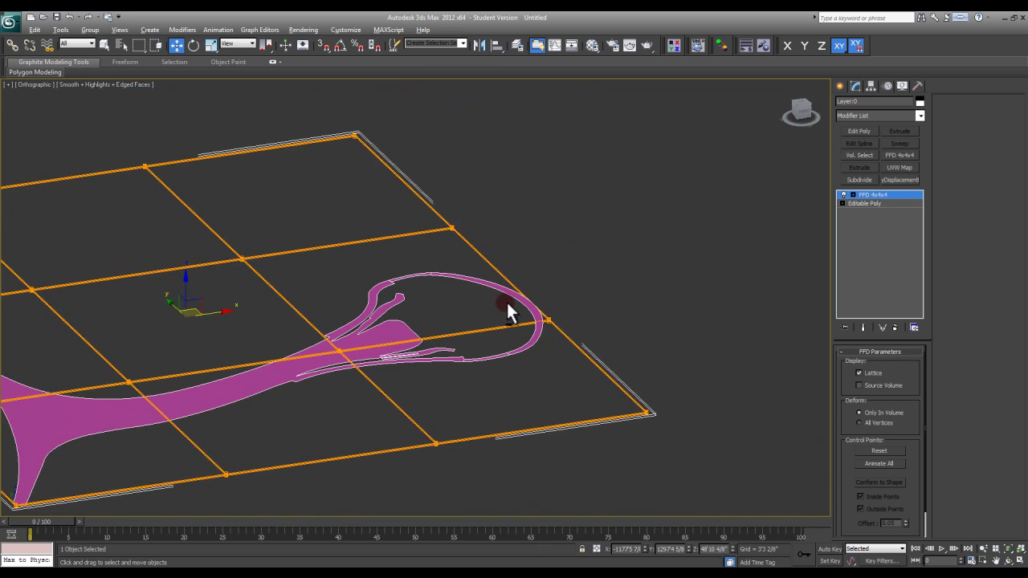
pyautogui.click(852, 195)
pyautogui.click(867, 204)
pyautogui.moveTo(447, 147); pyautogui.dragTo(593, 488)
# - Try raising the right-edge points, cancel, and remove the FFD 4x4x4 modifier
pyautogui.keyDown('alt'); pyautogui.moveTo(582, 433); pyautogui.dragTo(530, 385, button='middle'); pyautogui.keyUp('alt')
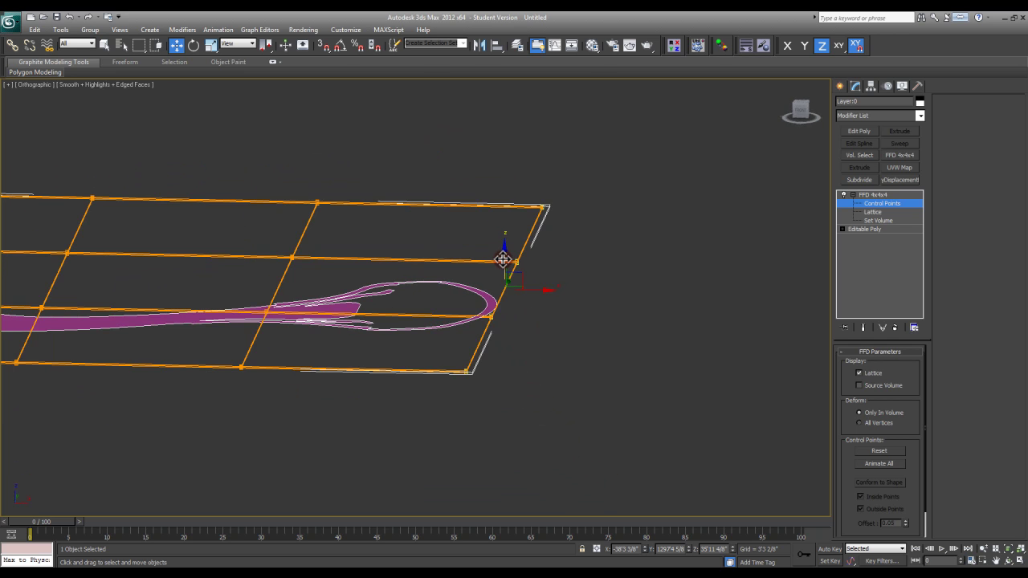
pyautogui.moveTo(504, 258); pyautogui.dragTo(507, 245)
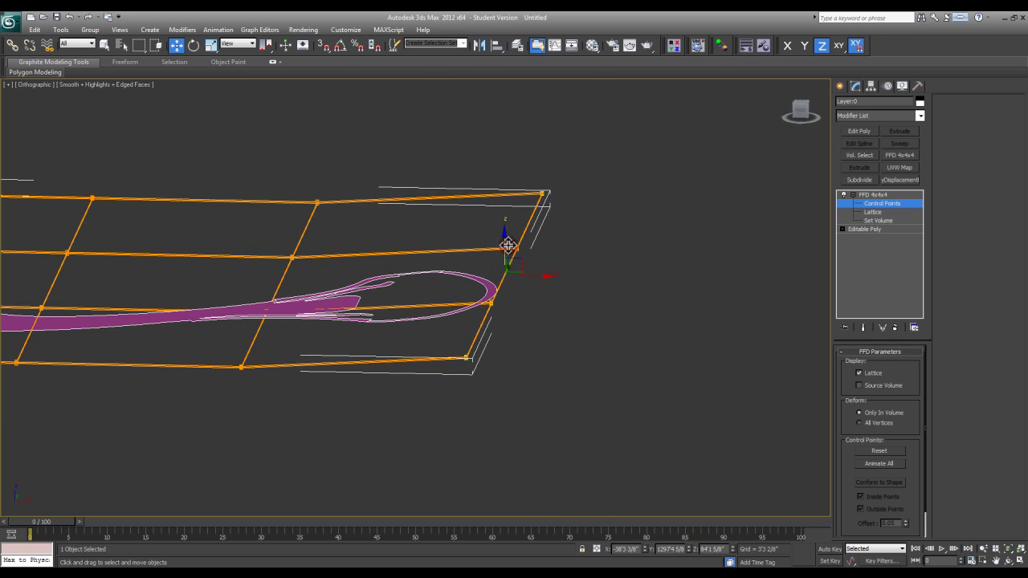
pyautogui.rightClick(588, 291)
pyautogui.click(874, 195)
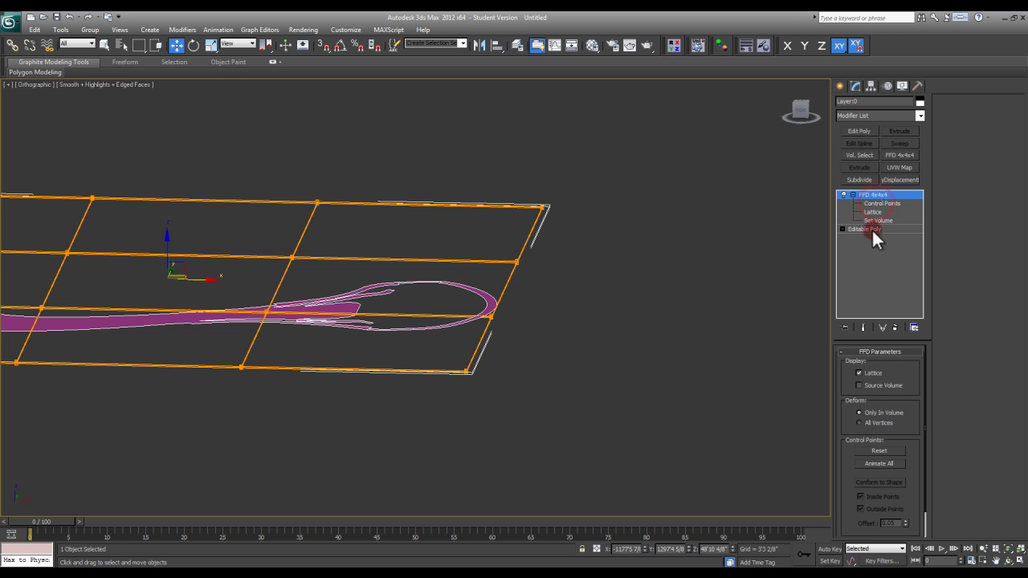
pyautogui.click(895, 325)
pyautogui.keyDown('alt'); pyautogui.moveTo(558, 289); pyautogui.dragTo(392, 208, button='middle'); pyautogui.keyUp('alt')
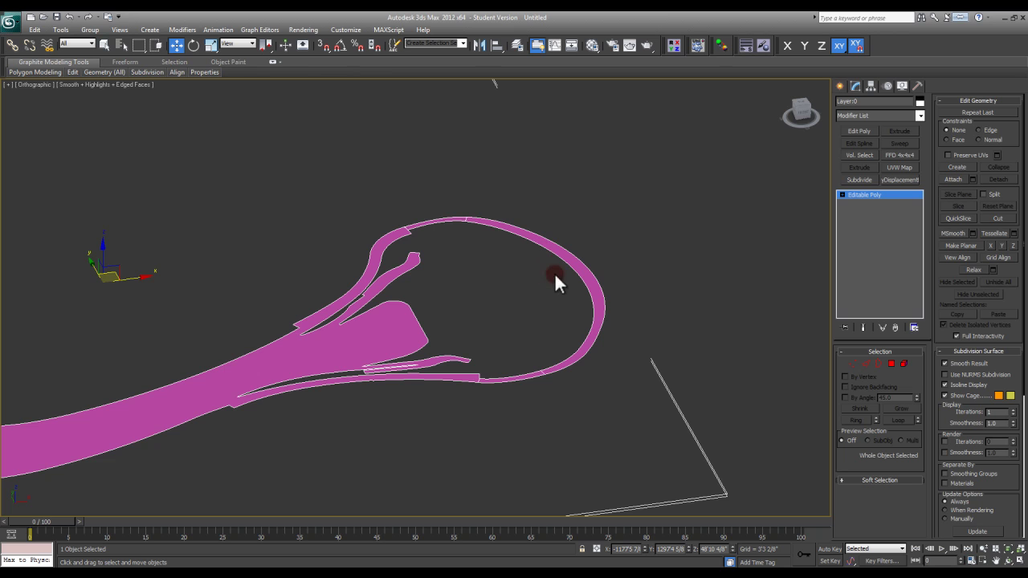
pyautogui.keyDown('alt'); pyautogui.moveTo(456, 201); pyautogui.dragTo(540, 278, button='middle'); pyautogui.keyUp('alt')
pyautogui.click(857, 365)
pyautogui.keyDown('alt'); pyautogui.moveTo(603, 332); pyautogui.dragTo(448, 253, button='middle'); pyautogui.keyUp('alt')
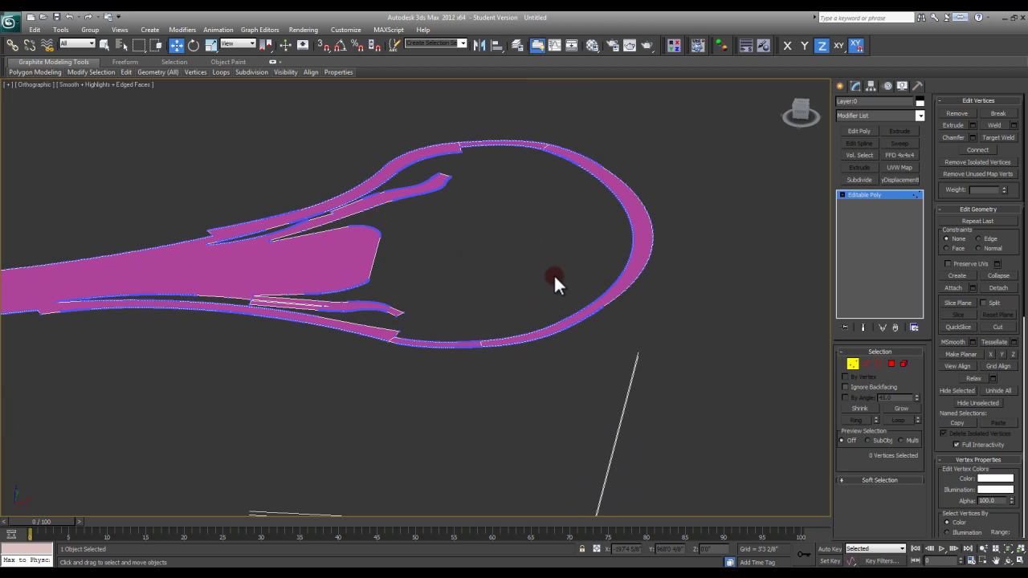
pyautogui.scroll(8, 555, 274)
pyautogui.scroll(-8, 618, 347)
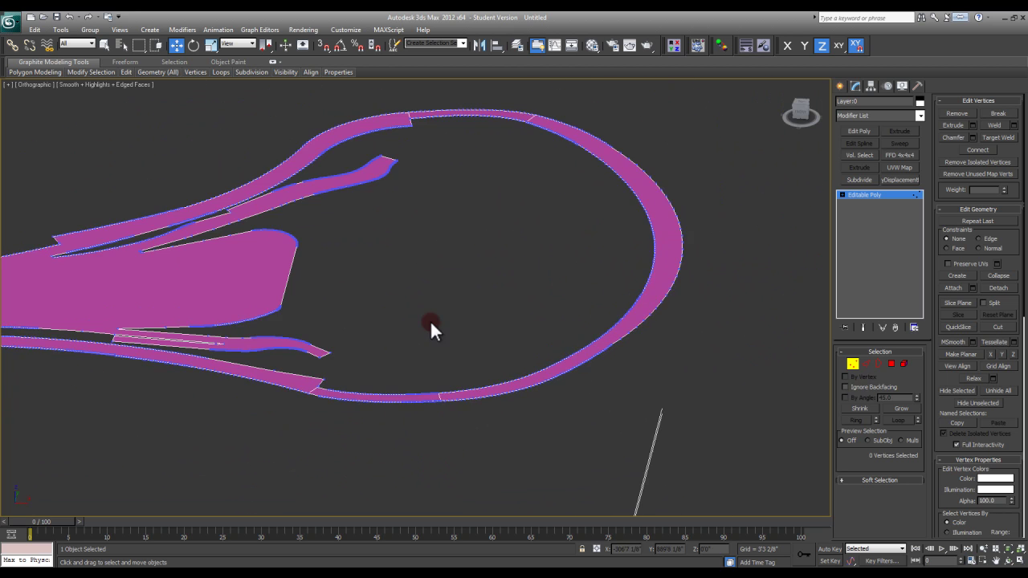
pyautogui.moveTo(425, 155); pyautogui.dragTo(640, 478)
pyautogui.keyDown('alt'); pyautogui.moveTo(640, 478); pyautogui.dragTo(614, 407, button='middle'); pyautogui.keyUp('alt')
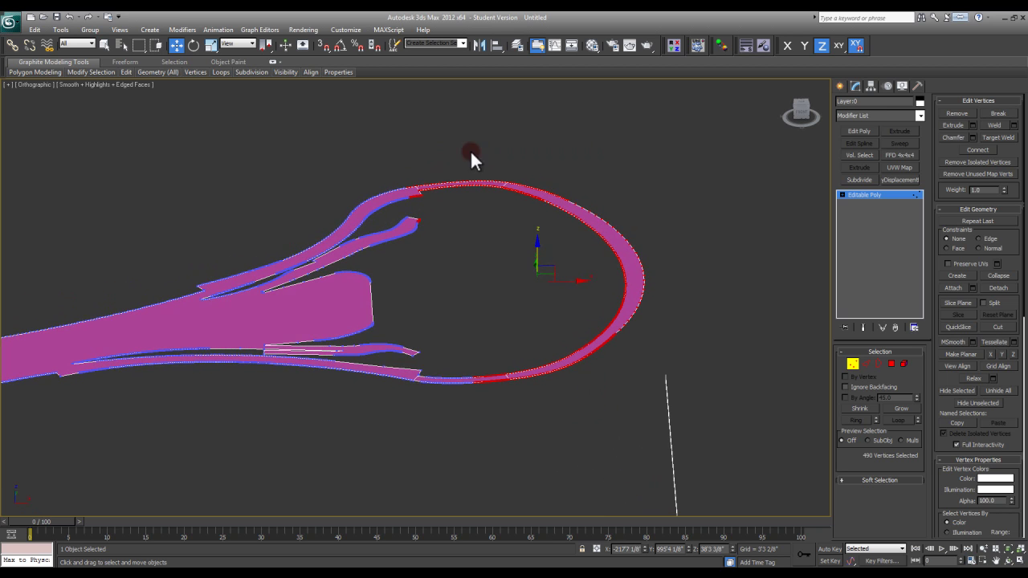
pyautogui.moveTo(446, 147); pyautogui.dragTo(661, 443)
pyautogui.keyDown('alt'); pyautogui.moveTo(525, 393); pyautogui.dragTo(571, 379, button='middle'); pyautogui.keyUp('alt')
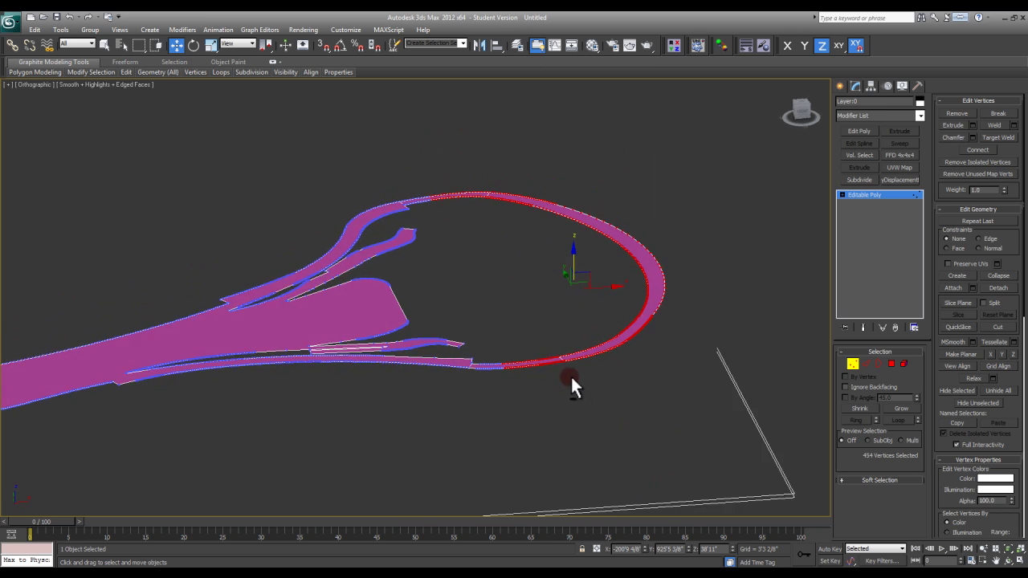
pyautogui.scroll(4, 486, 366)
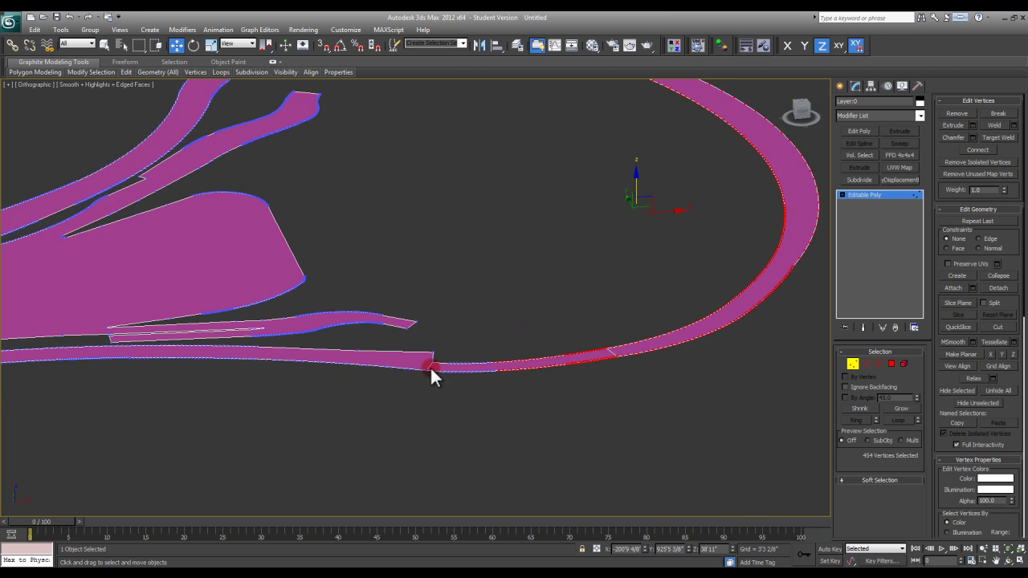
pyautogui.scroll(-2, 517, 362)
pyautogui.keyDown('alt'); pyautogui.moveTo(516, 362); pyautogui.dragTo(574, 386, button='middle'); pyautogui.keyUp('alt')
pyautogui.hotkey('shift', 'z')
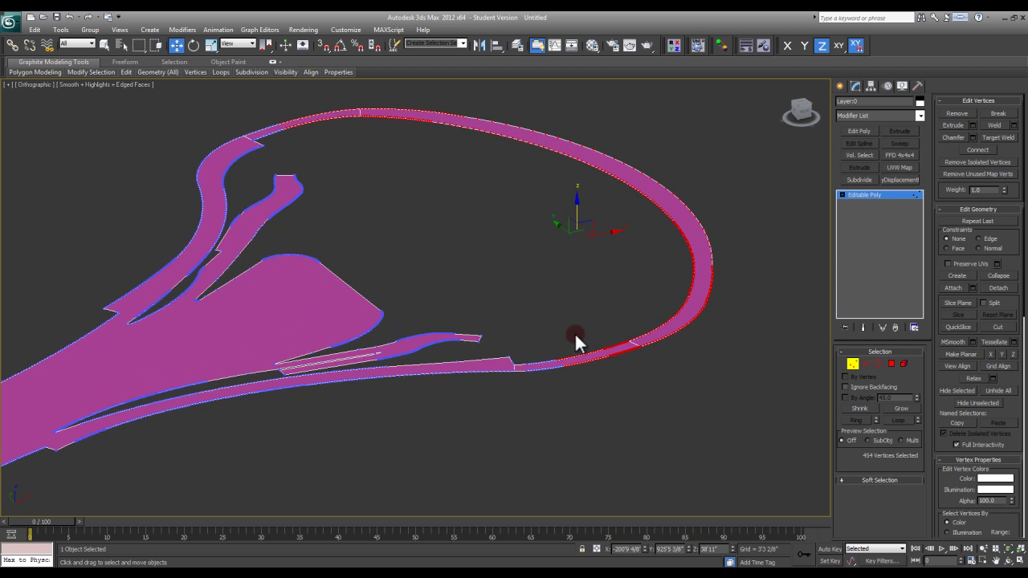
pyautogui.keyDown('alt'); pyautogui.moveTo(580, 324); pyautogui.dragTo(560, 322, button='middle'); pyautogui.keyUp('alt')
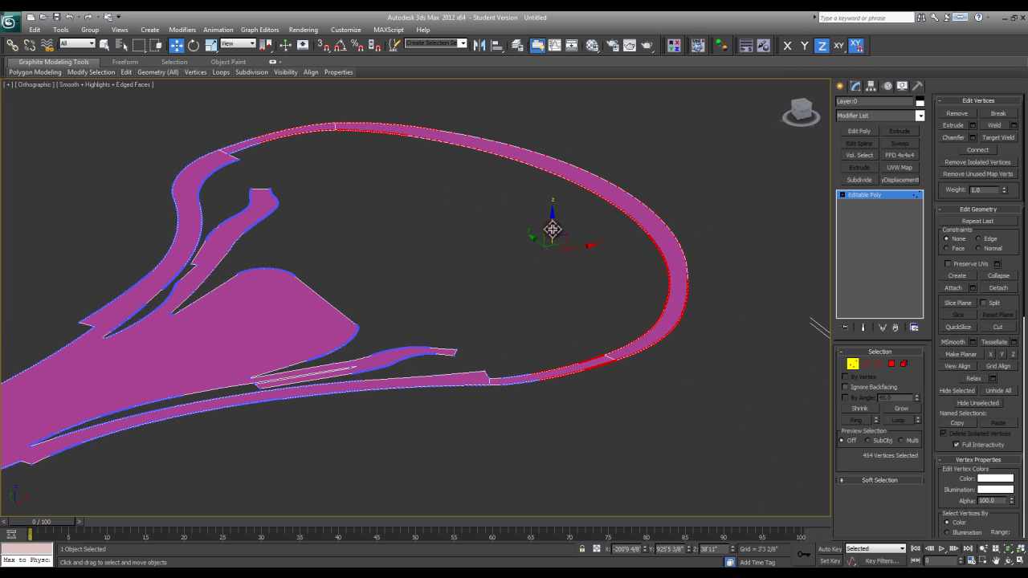
pyautogui.moveTo(554, 227); pyautogui.dragTo(553, 220)
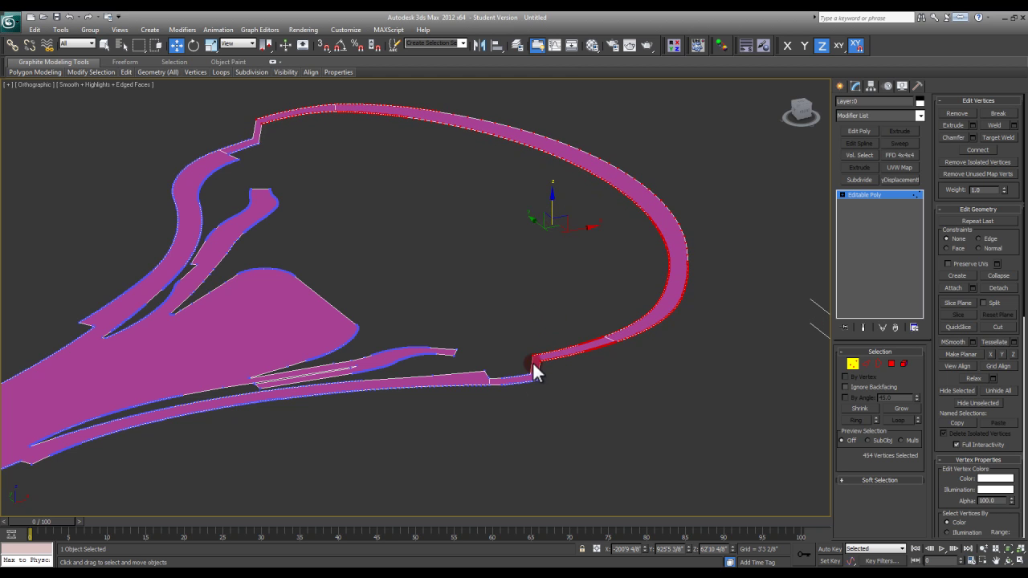
pyautogui.hotkey('ctrl', 'z')
# - Exit vertex editing, deselect, and fit the whole road into the Top view
pyautogui.click(857, 360)
pyautogui.click(713, 426)
pyautogui.keyDown('alt'); pyautogui.moveTo(713, 425); pyautogui.dragTo(361, 223, button='middle'); pyautogui.keyUp('alt')
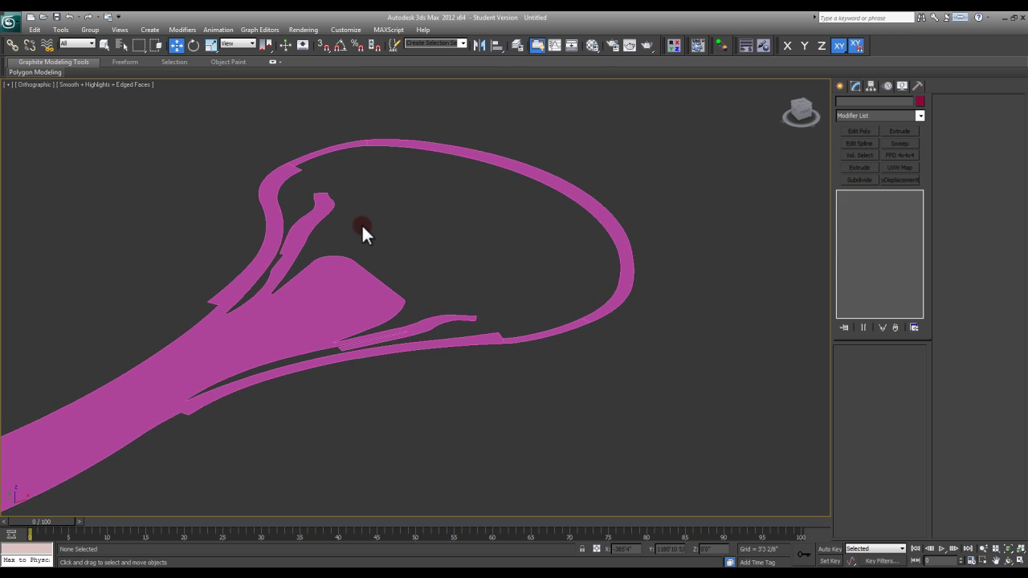
pyautogui.press('t')
pyautogui.press('z')
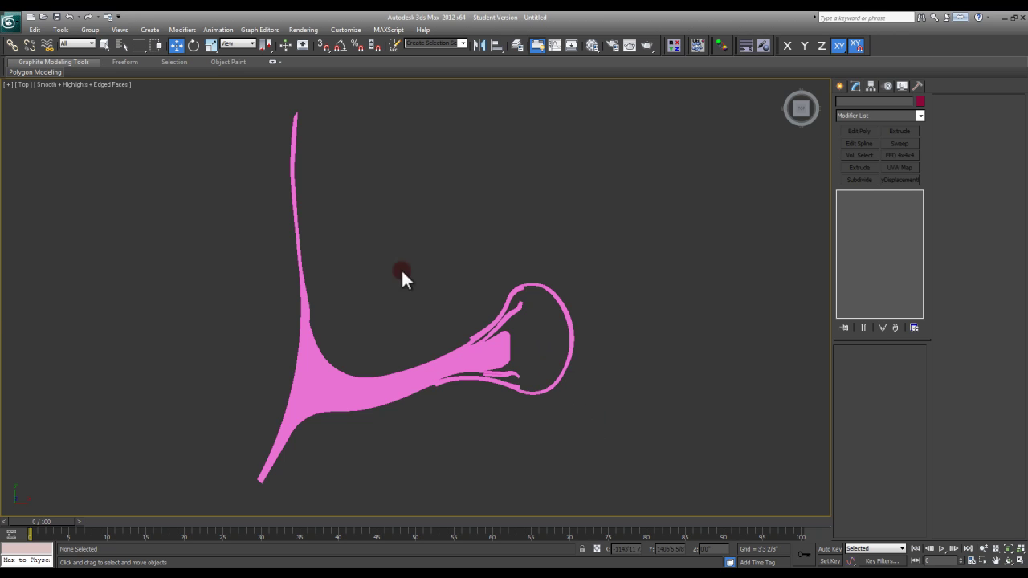
# - Cancel the 3ds Max import chooser and open Roof Plan detailed.dwg from Windows Explorer
pyautogui.click(12, 20)
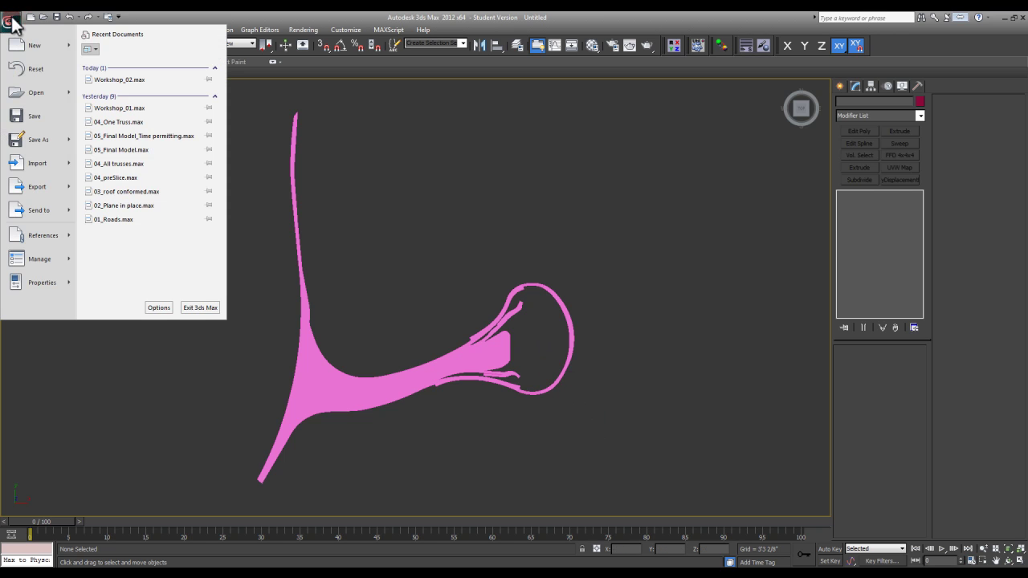
pyautogui.click(29, 164)
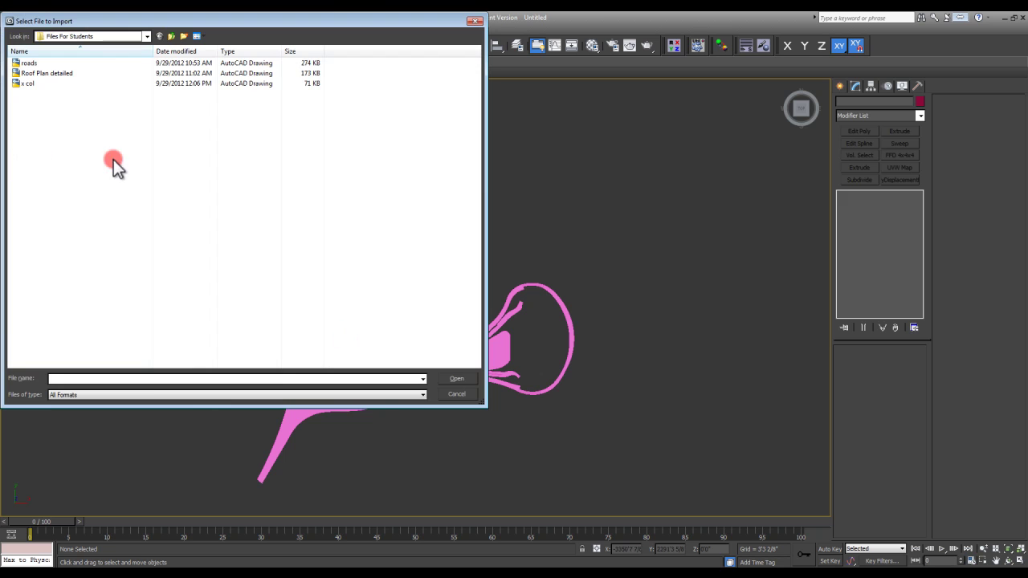
pyautogui.click(470, 391)
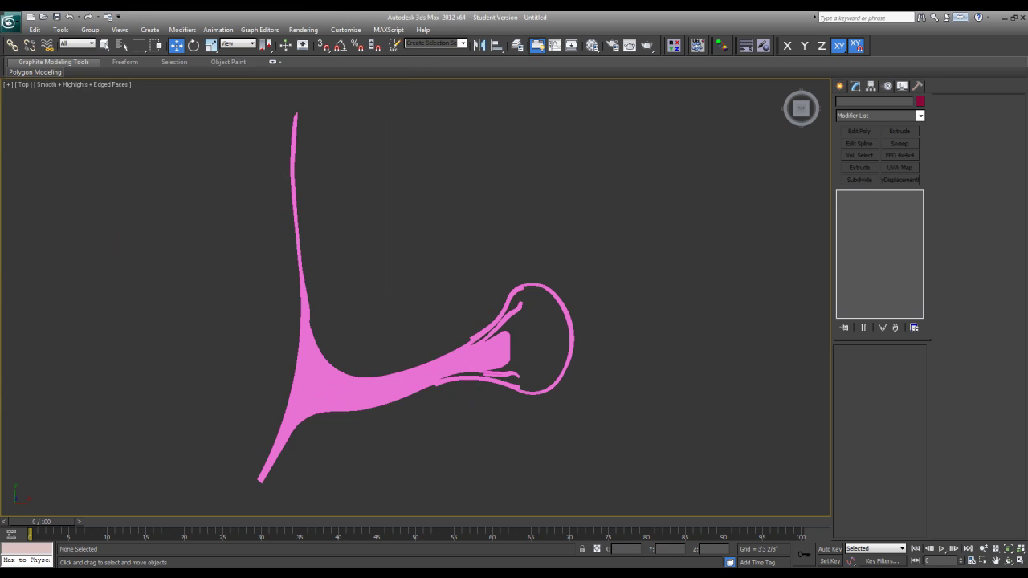
pyautogui.hotkey('alt', 'Tab')
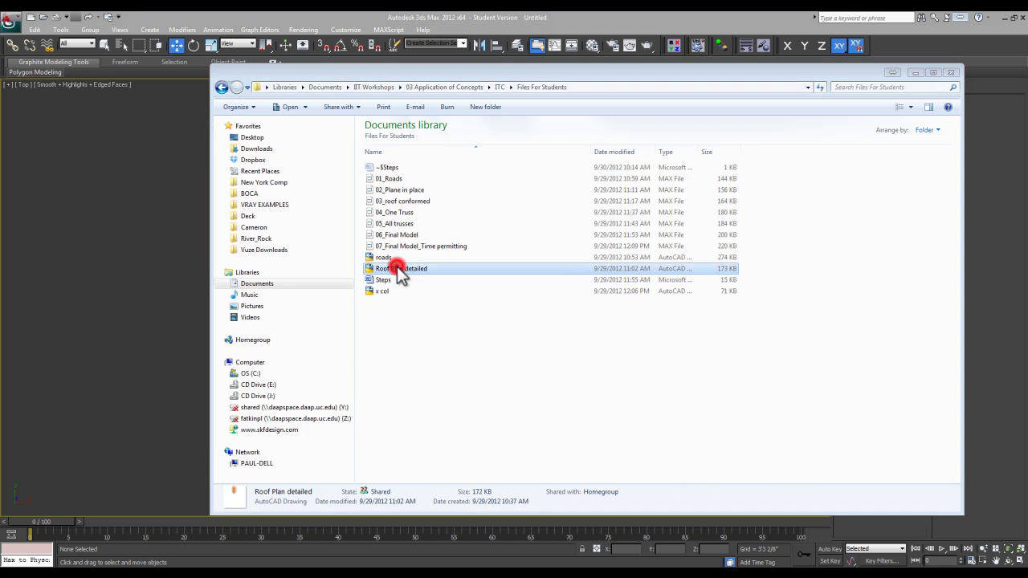
pyautogui.doubleClick(398, 269)
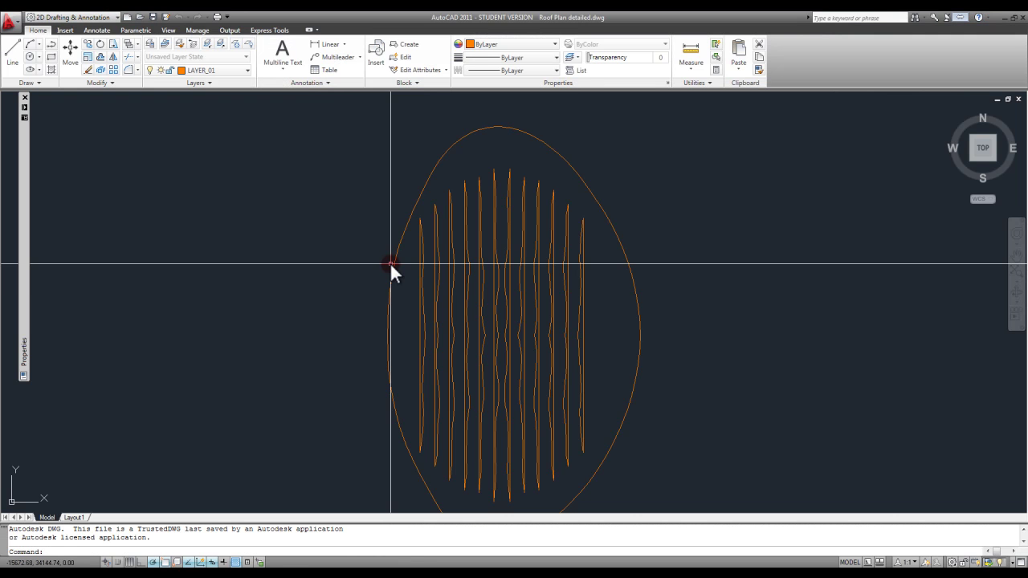
# - Select the ellipse outline and the rightmost rib line on the roof plan, then deselect them
pyautogui.moveTo(580, 362)
pyautogui.mouseDown(button='middle')
pyautogui.moveTo(525, 314)
pyautogui.moveTo(507, 314)
pyautogui.mouseUp(button='middle')
pyautogui.click(599, 326)
pyautogui.click(581, 321)
pyautogui.press('Escape')
pyautogui.click(495, 312)
pyautogui.press('Escape')
pyautogui.scroll(-2, 454, 277)
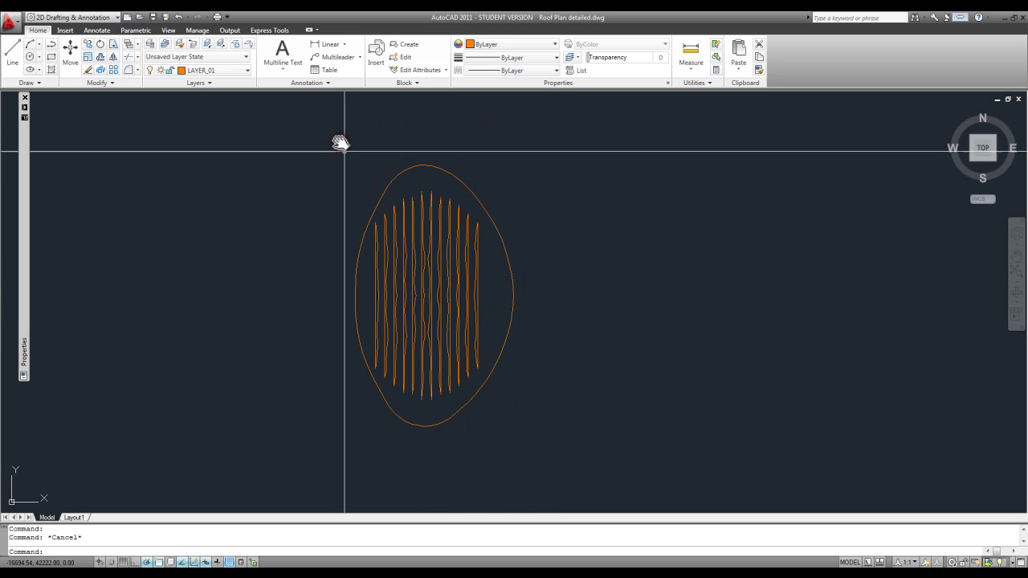
# - Turn off the current layer LAYER_01 and turn layer 0 back on
pyautogui.click(207, 74)
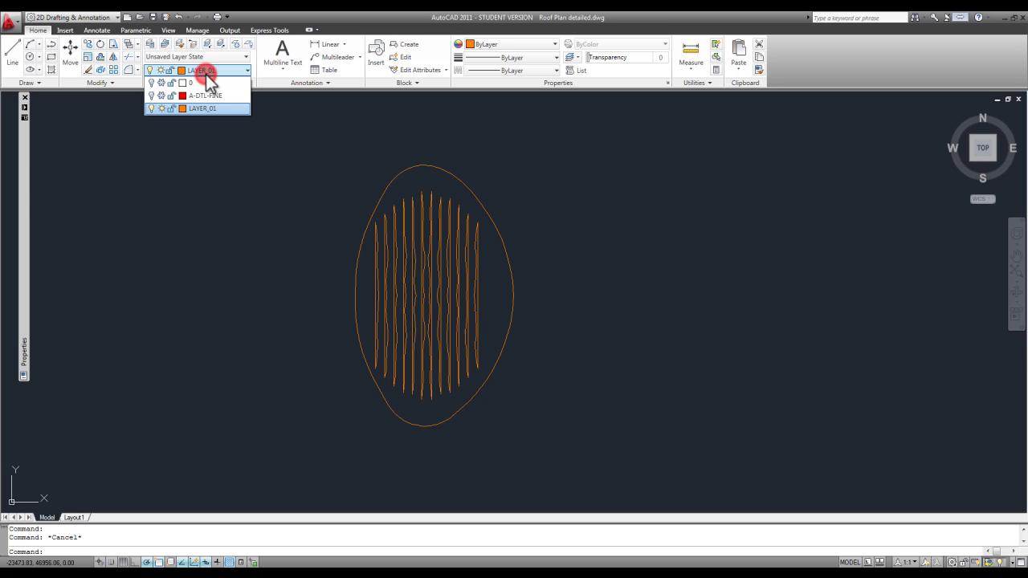
pyautogui.click(152, 105)
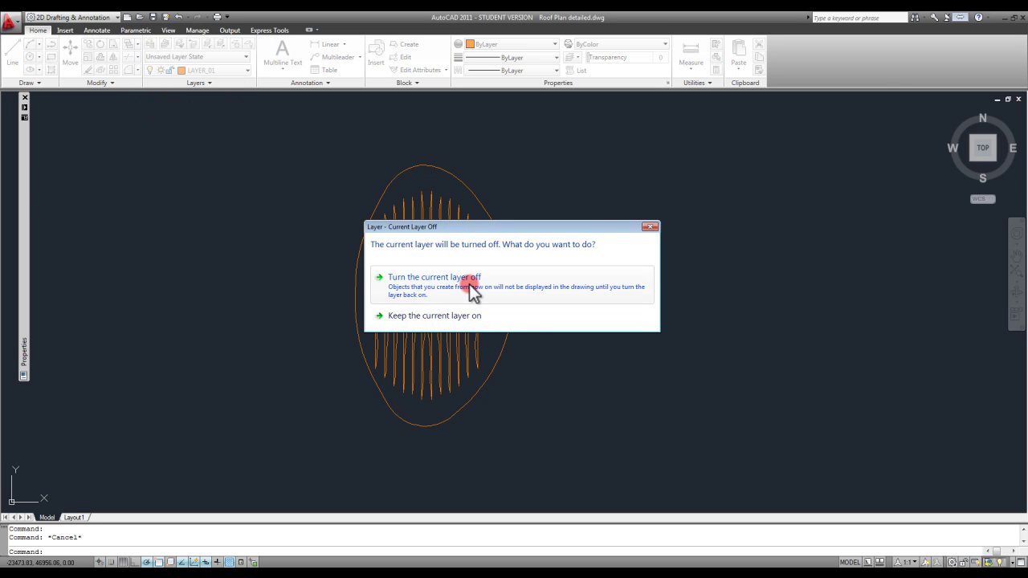
pyautogui.click(457, 281)
pyautogui.click(238, 71)
pyautogui.click(162, 84)
pyautogui.click(151, 83)
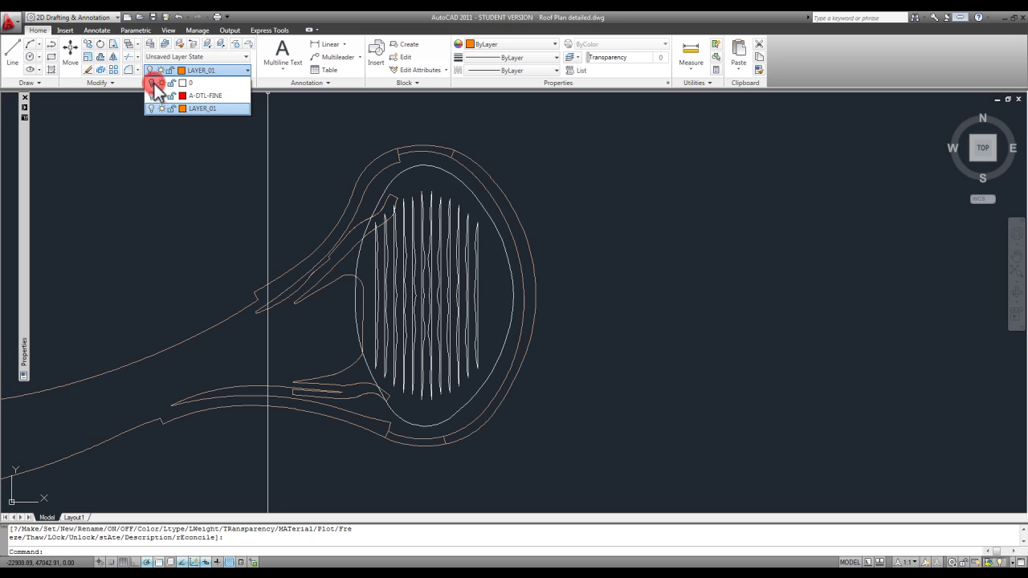
pyautogui.click(316, 224)
pyautogui.scroll(5, 345, 221)
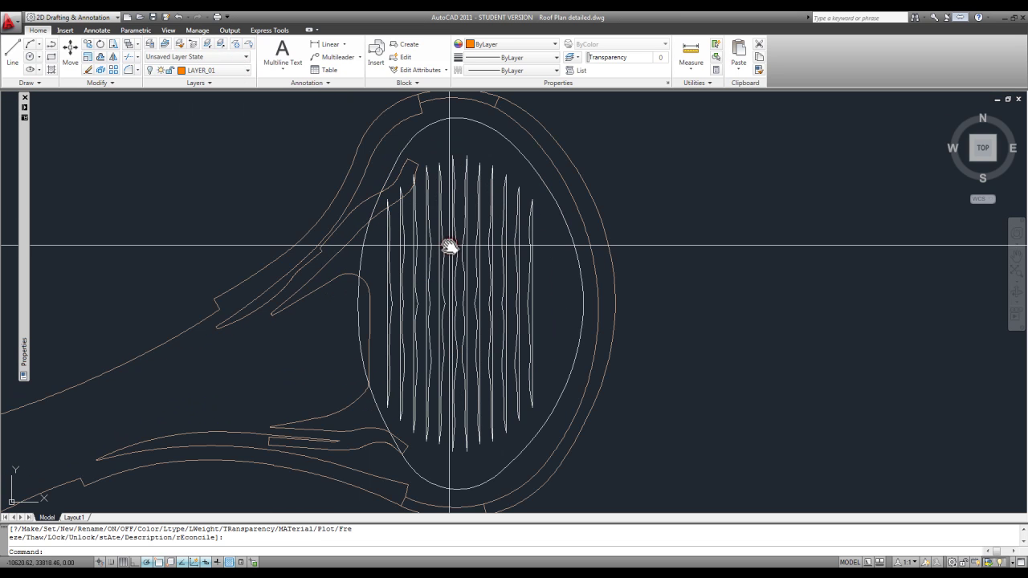
# - Select several vertical rib lines one at a time, clearing each selection
pyautogui.click(531, 280)
pyautogui.scroll(5, 532, 290)
pyautogui.press('Escape')
pyautogui.click(522, 245)
pyautogui.click(501, 233)
pyautogui.scroll(-6, 523, 233)
pyautogui.scroll(8, 519, 293)
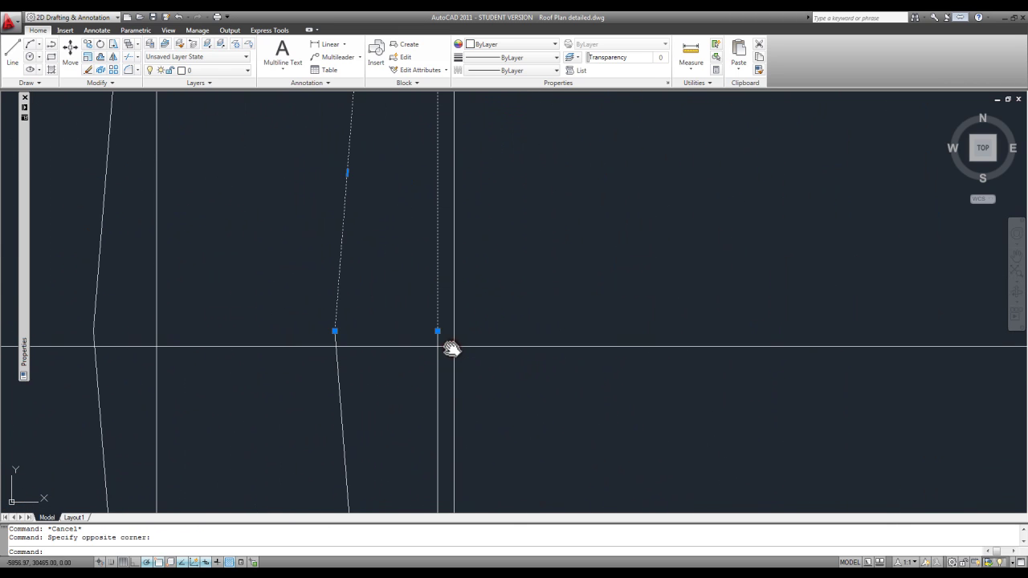
pyautogui.press('Escape')
pyautogui.click(450, 333)
pyautogui.click(415, 300)
pyautogui.scroll(-4, 444, 274)
pyautogui.scroll(-3, 475, 200)
pyautogui.press('Escape')
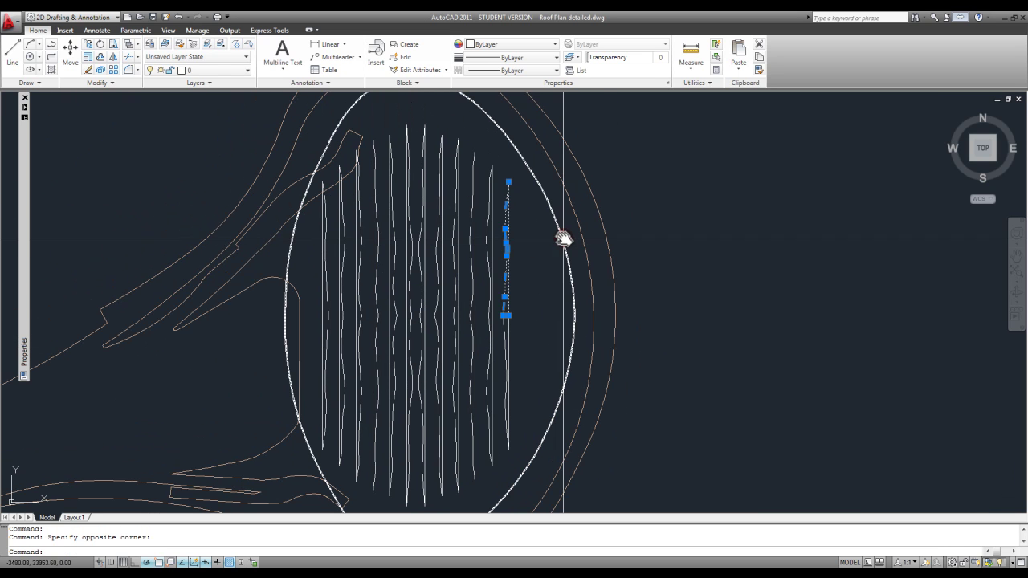
# - Select the inner ellipse outline, clear it, and bring up the drawing layer list
pyautogui.click(562, 236)
pyautogui.scroll(-2, 553, 240)
pyautogui.moveTo(553, 239); pyautogui.dragTo(539, 246, button='middle')
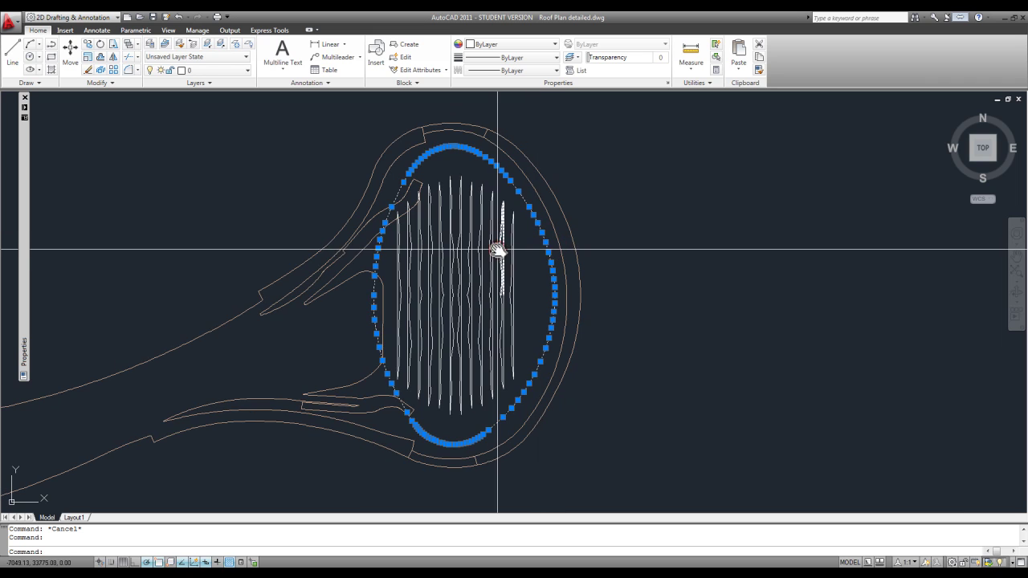
pyautogui.press('Escape')
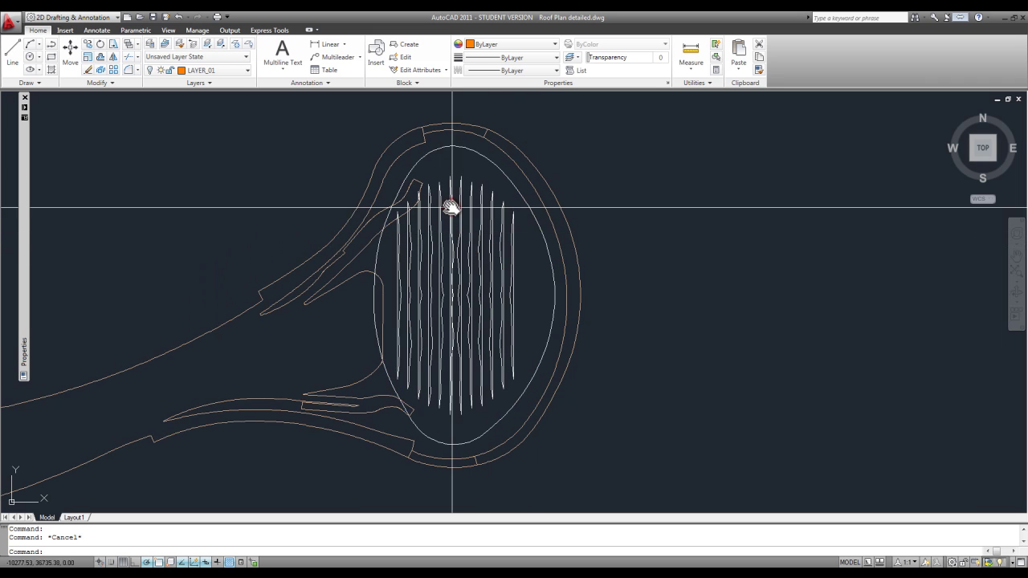
pyautogui.moveTo(452, 204); pyautogui.dragTo(452, 209, button='middle')
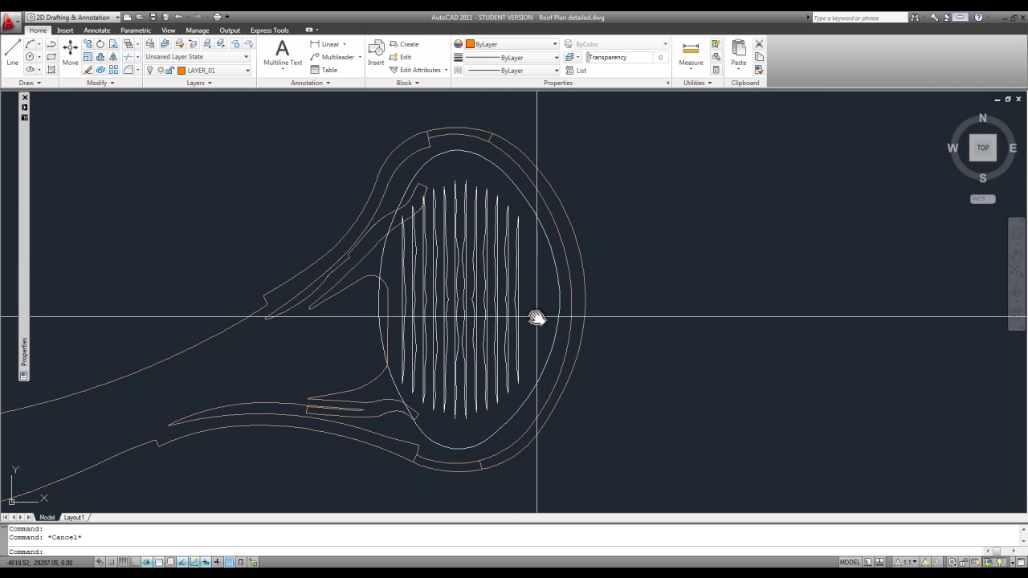
pyautogui.click(240, 73)
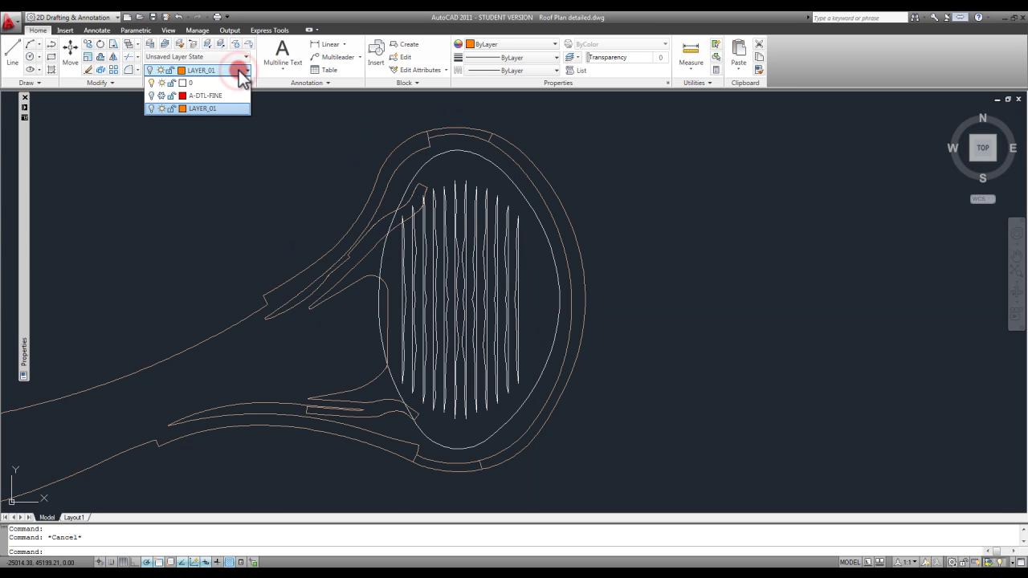
# - Select the outer ring and lower road curves and move them onto layer A-DTL-FINE
pyautogui.click(241, 122)
pyautogui.click(393, 177)
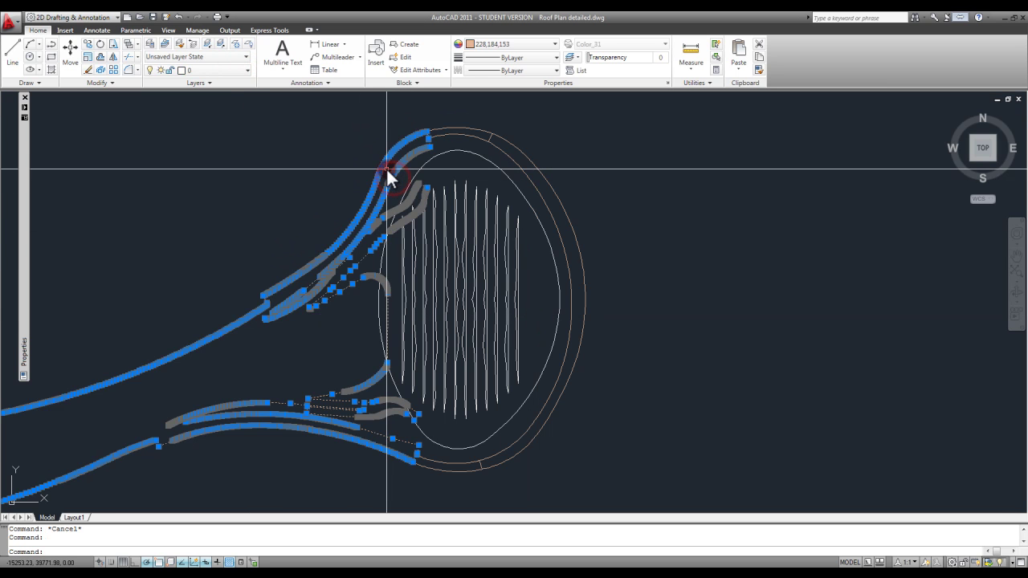
pyautogui.moveTo(394, 172); pyautogui.dragTo(385, 178, button='middle')
pyautogui.click(479, 154)
pyautogui.click(459, 131)
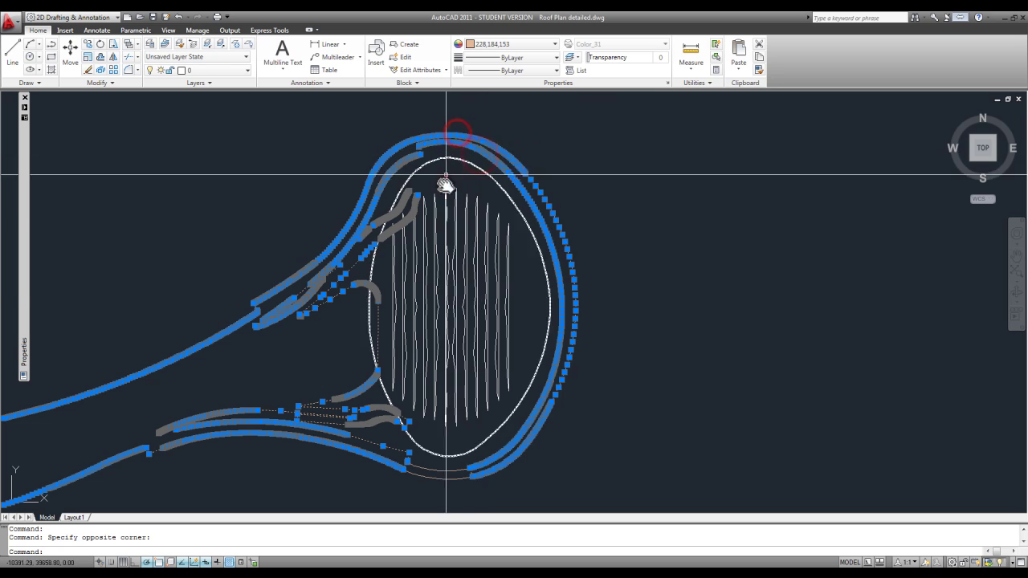
pyautogui.click(475, 493)
pyautogui.click(444, 474)
pyautogui.click(222, 70)
pyautogui.click(221, 97)
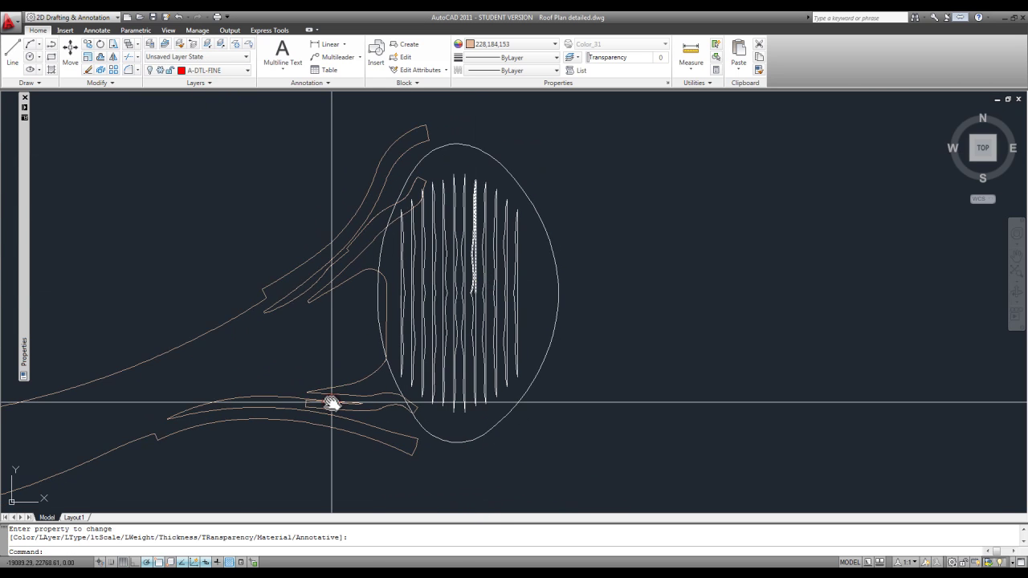
# - Move the remaining road curves onto A-DTL-FINE as well
pyautogui.click(329, 455)
pyautogui.click(281, 356)
pyautogui.click(223, 71)
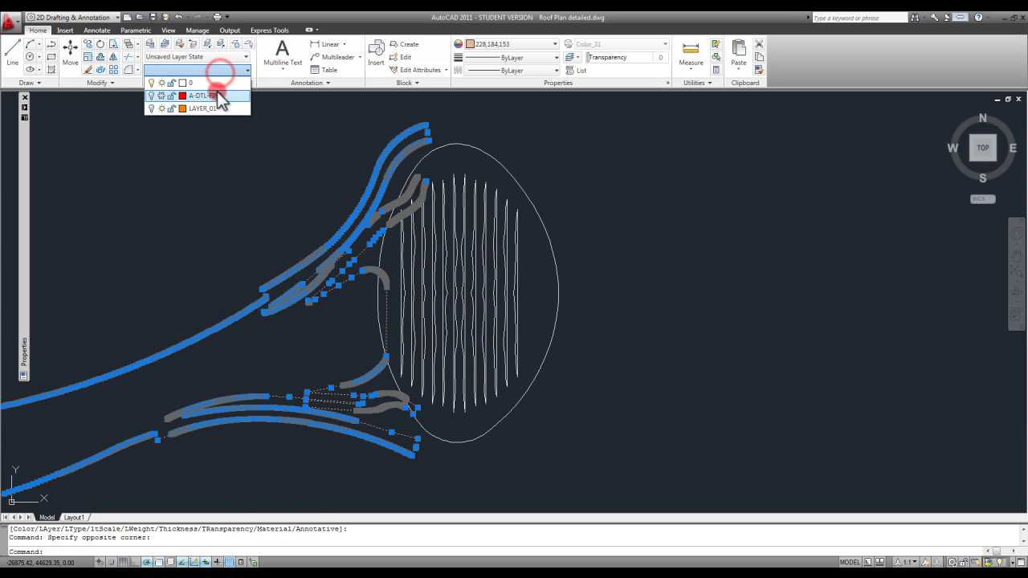
pyautogui.click(219, 95)
pyautogui.press('Escape')
pyautogui.press('Escape')
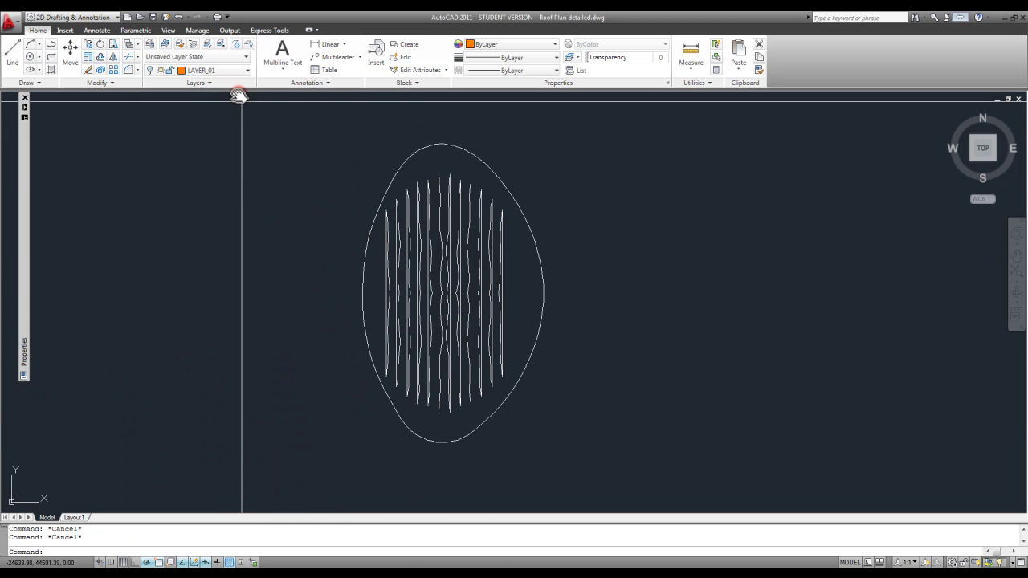
# - Toggle LAYER_01 off and back on to check which curves it holds
pyautogui.click(222, 70)
pyautogui.click(152, 108)
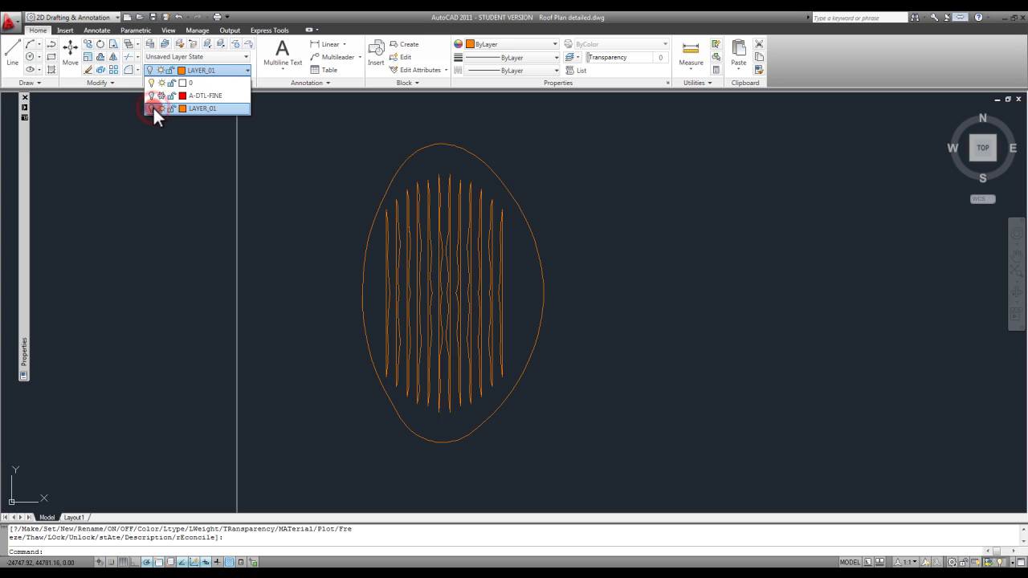
pyautogui.click(152, 107)
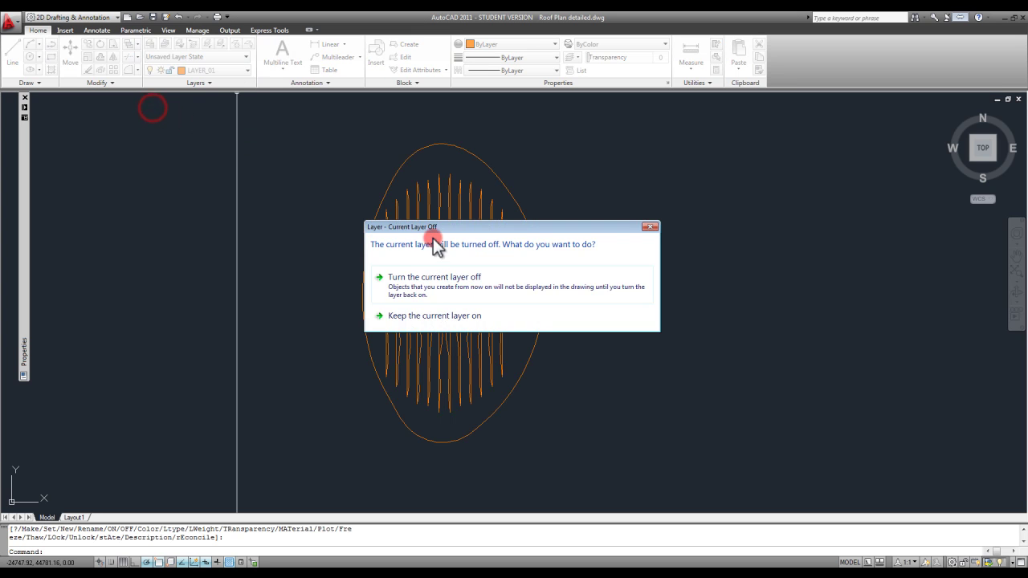
pyautogui.click(462, 285)
pyautogui.moveTo(435, 291); pyautogui.dragTo(498, 284, button='middle')
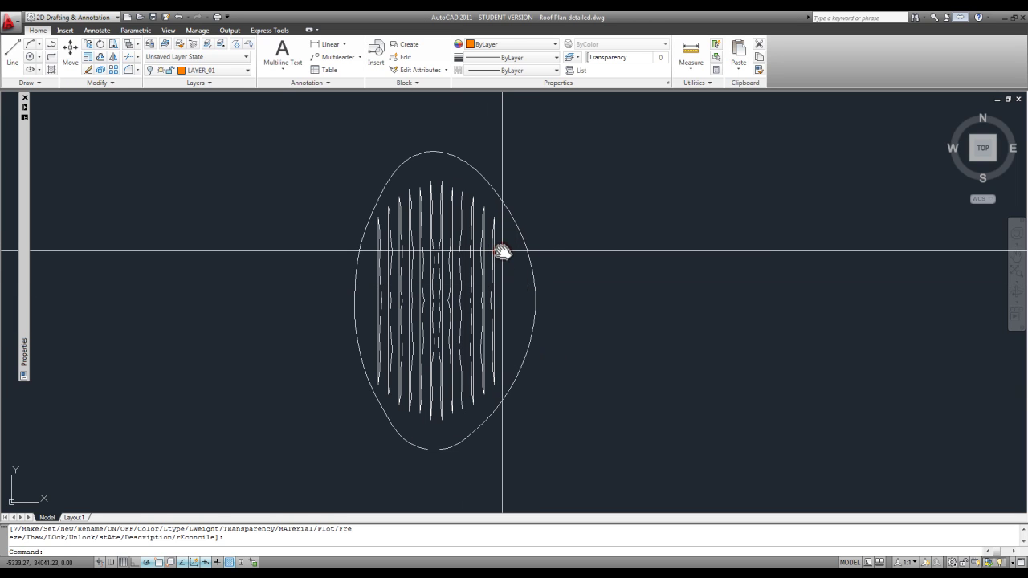
pyautogui.click(246, 71)
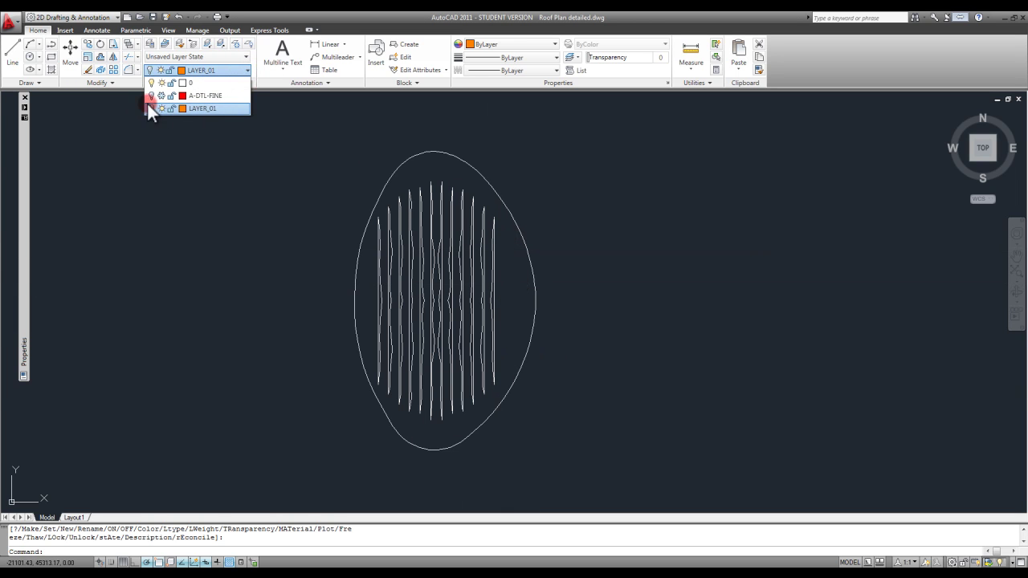
pyautogui.click(151, 107)
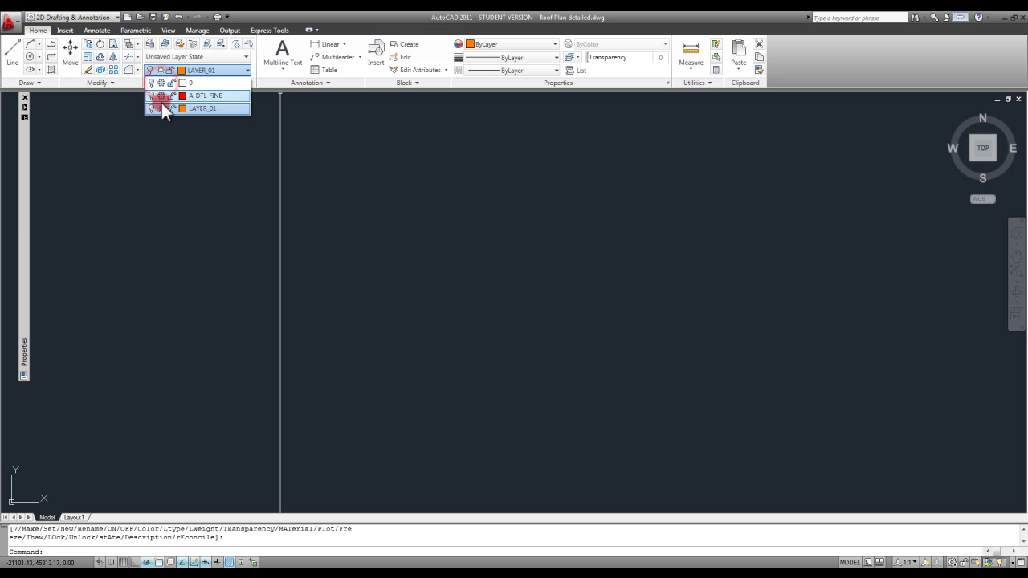
pyautogui.click(151, 108)
pyautogui.click(381, 226)
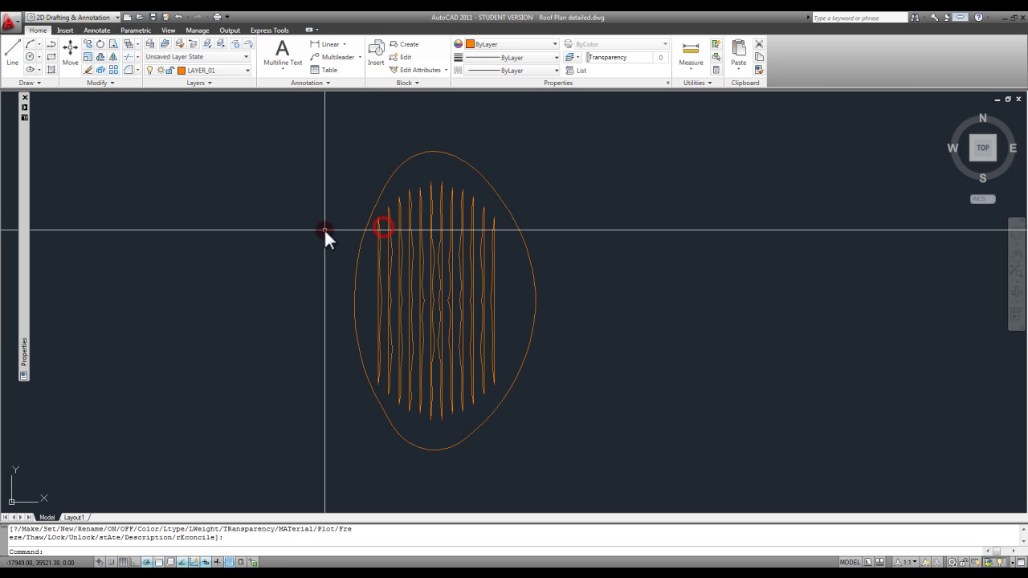
# - Check the leftmost rib, recentre on the ellipse, and close Roof Plan detailed without saving
pyautogui.click(377, 283)
pyautogui.press('Escape')
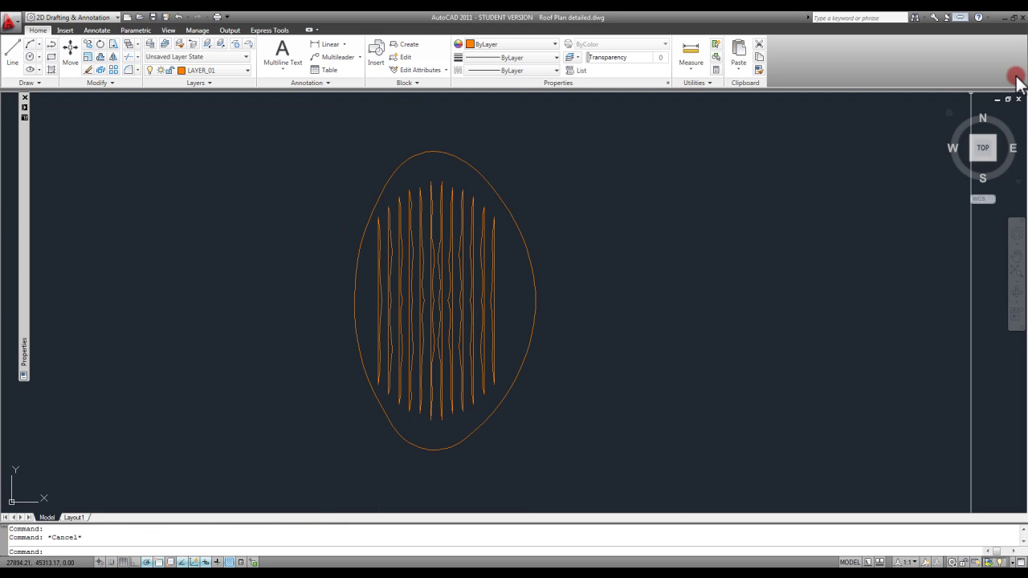
pyautogui.scroll(3, 443, 319)
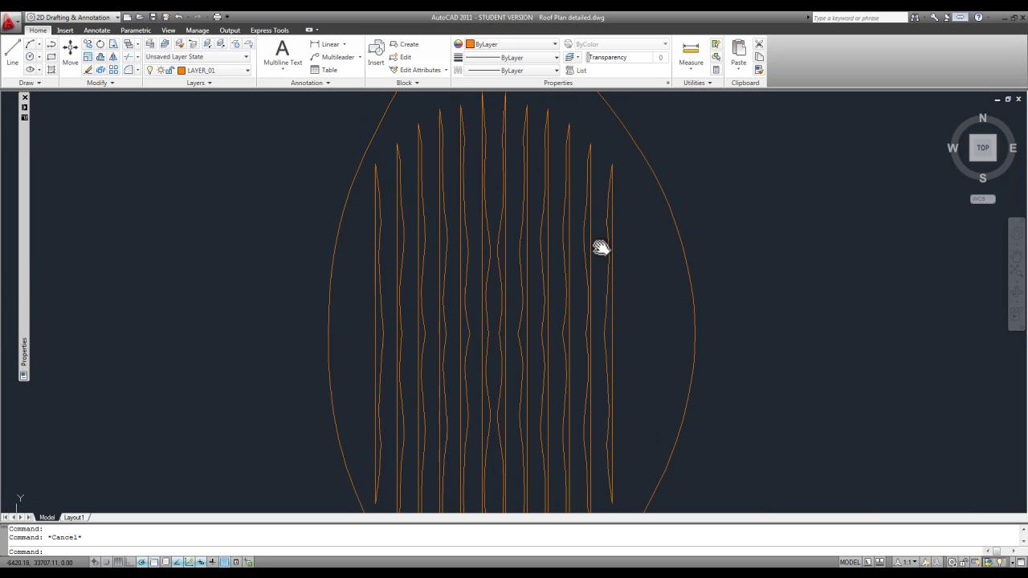
pyautogui.scroll(-3, 606, 254)
pyautogui.scroll(4, 521, 188)
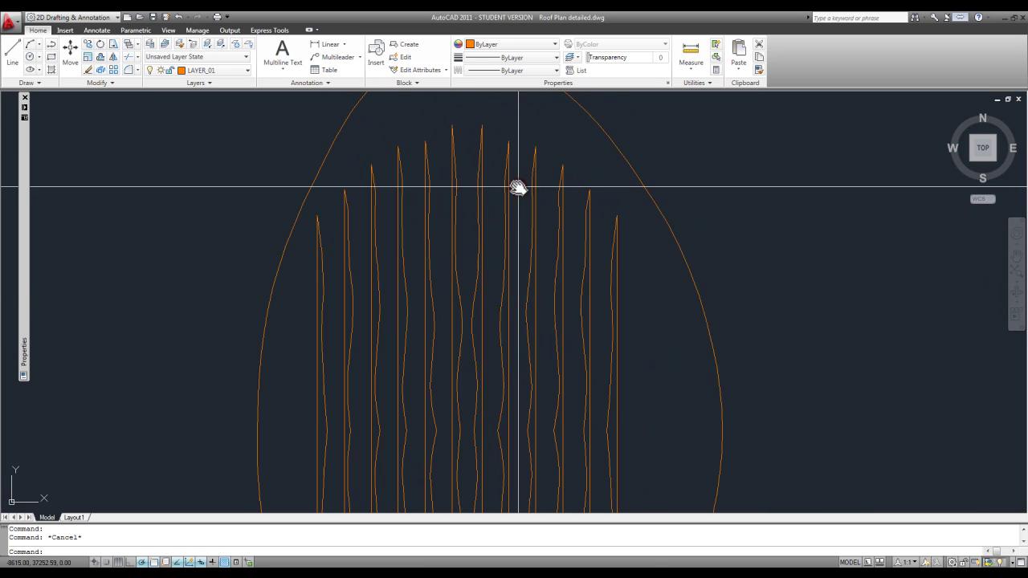
pyautogui.scroll(-5, 518, 187)
pyautogui.moveTo(401, 298)
pyautogui.mouseDown(button='middle')
pyautogui.moveTo(471, 188)
pyautogui.moveTo(480, 282)
pyautogui.mouseUp(button='middle')
pyautogui.scroll(-3, 478, 217)
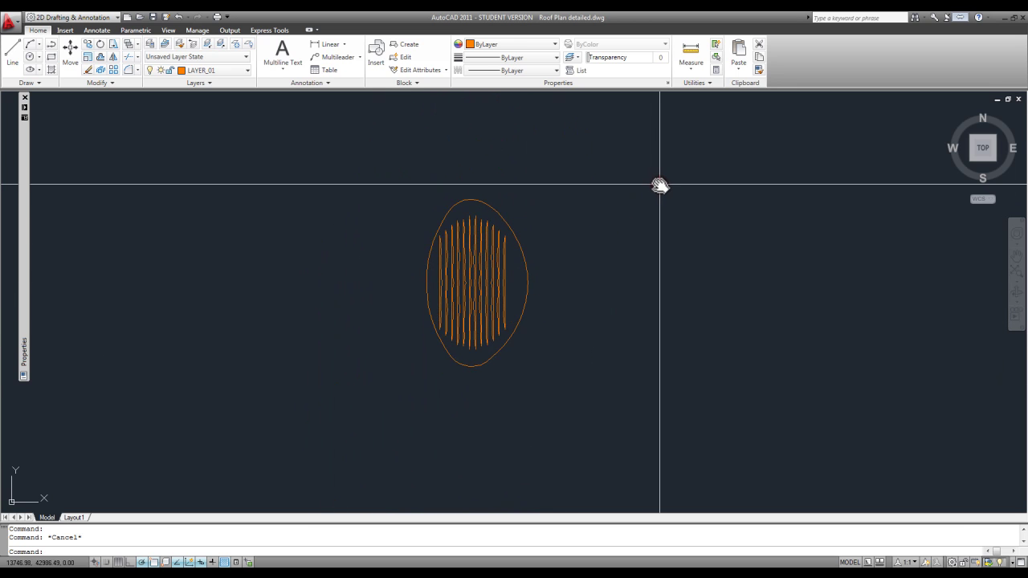
pyautogui.click(1018, 99)
pyautogui.click(542, 323)
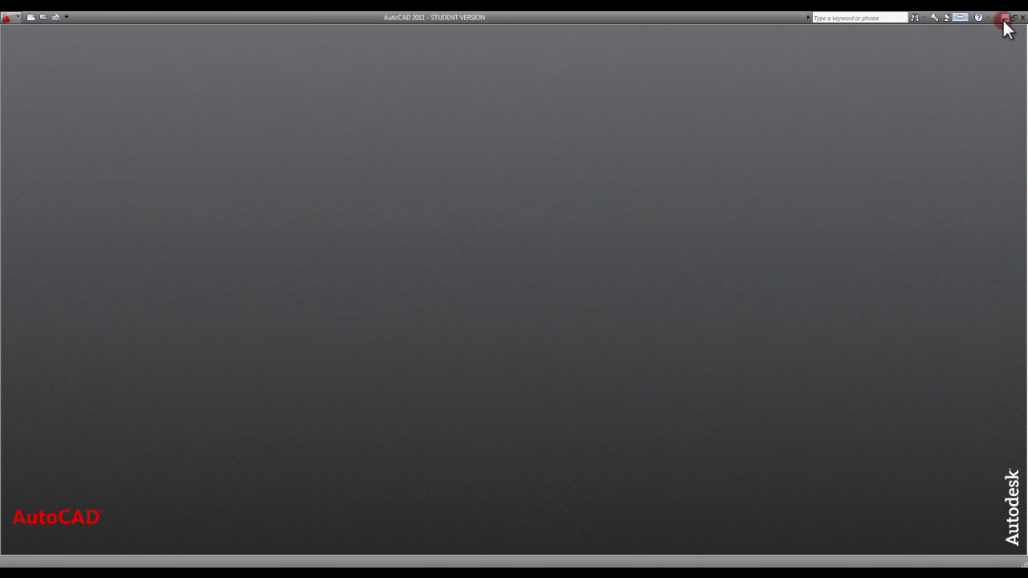
# - Switch to 3ds Max and import Roof Plan detailed.dwg from the Application menu
pyautogui.click(1004, 17)
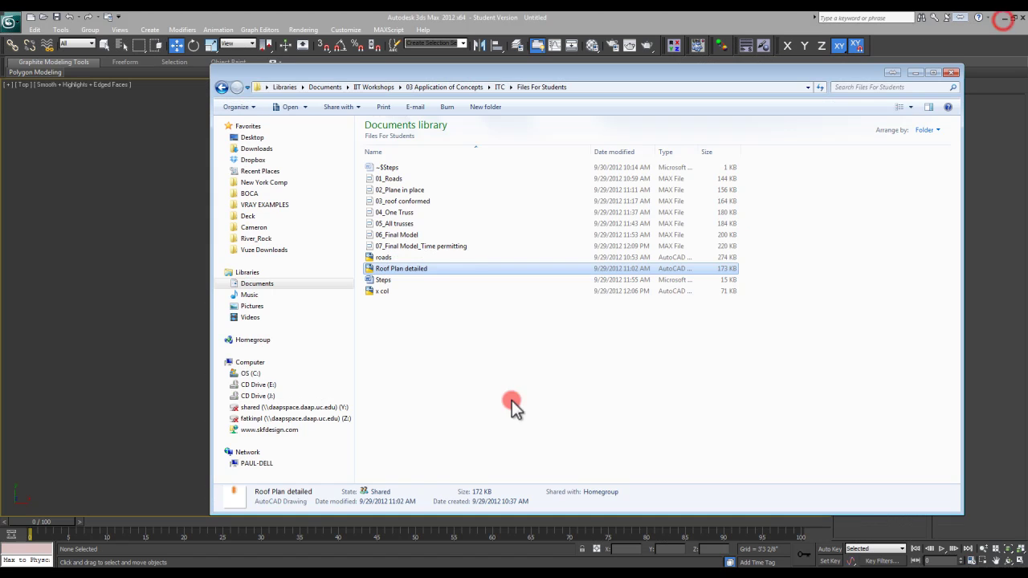
pyautogui.click(139, 171)
pyautogui.click(10, 22)
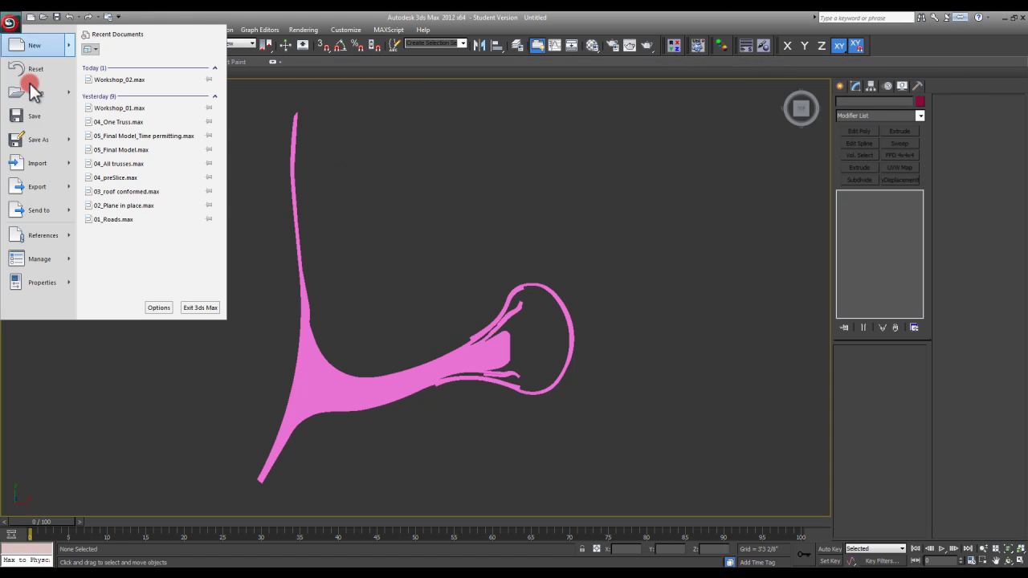
pyautogui.click(34, 161)
pyautogui.click(61, 74)
pyautogui.click(455, 379)
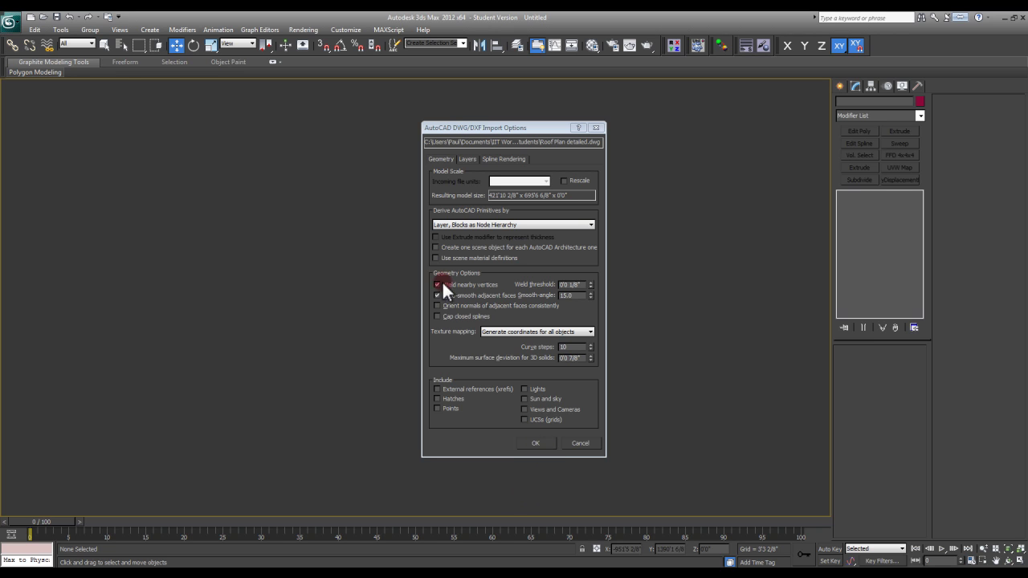
# - Accept the default DWG import options and zoom the Top viewport to inspect the imported curves
pyautogui.click(535, 444)
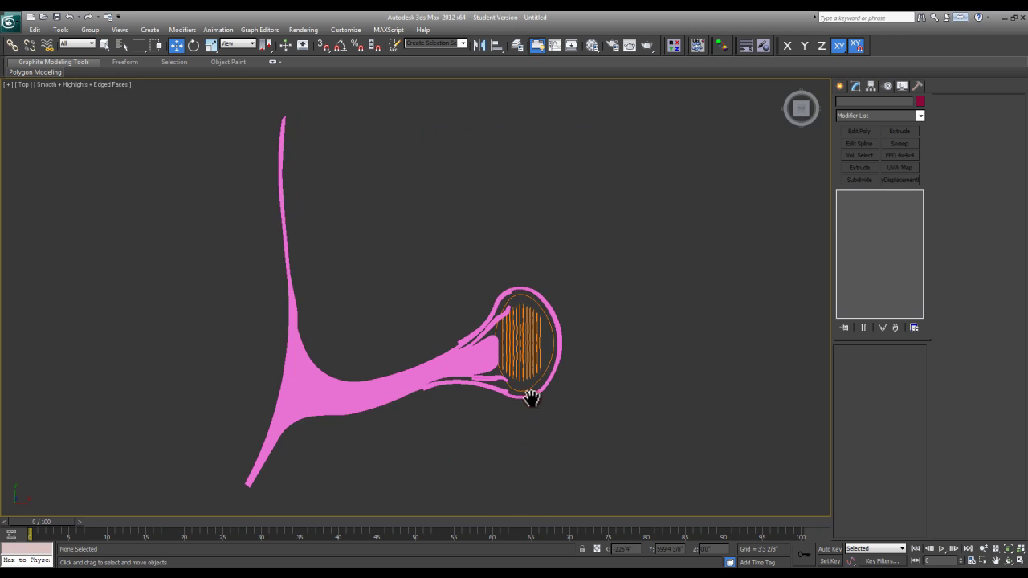
pyautogui.scroll(5, 498, 363)
pyautogui.scroll(5, 498, 337)
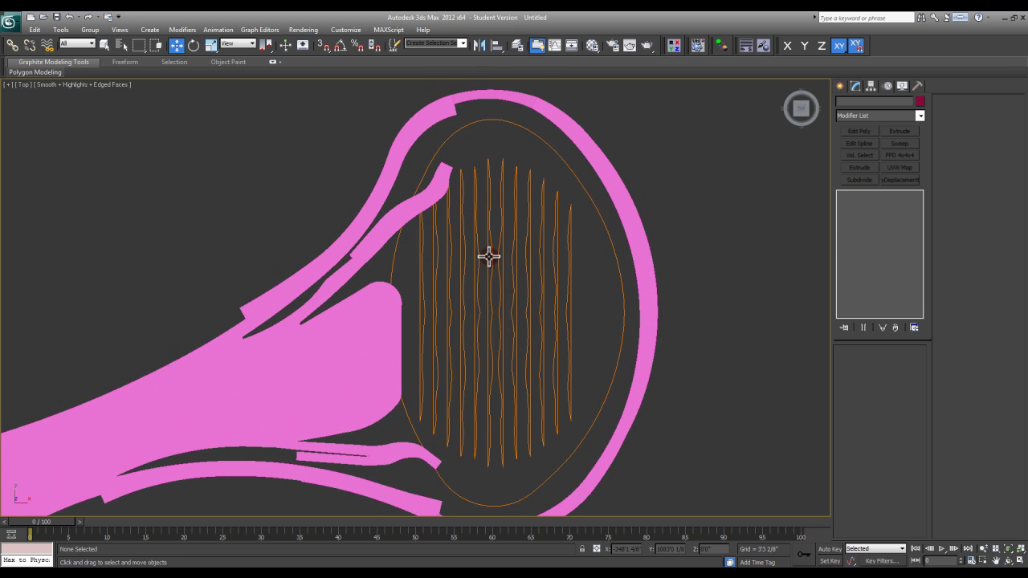
pyautogui.scroll(-3, 588, 302)
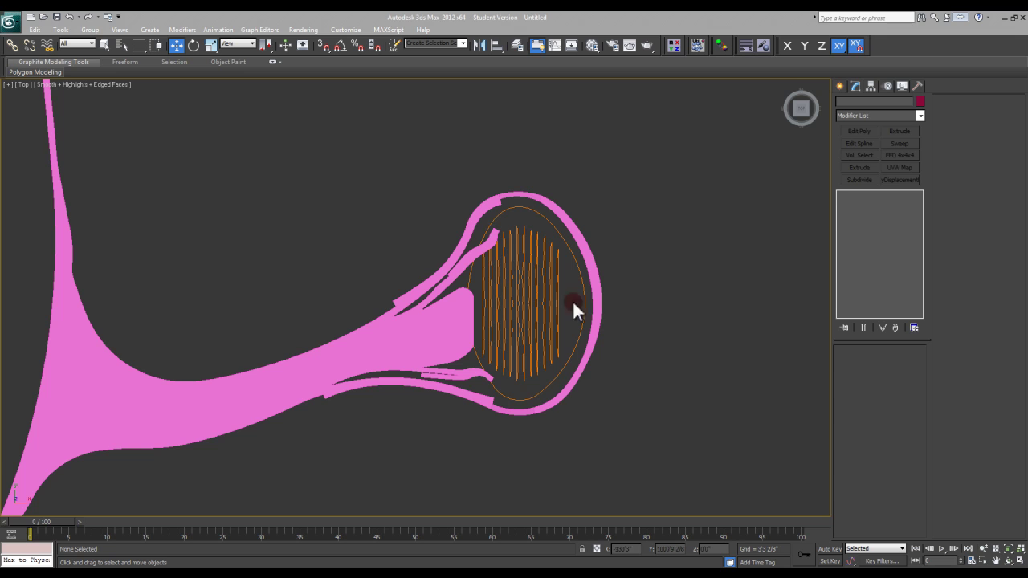
pyautogui.moveTo(559, 298); pyautogui.dragTo(569, 297, button='middle')
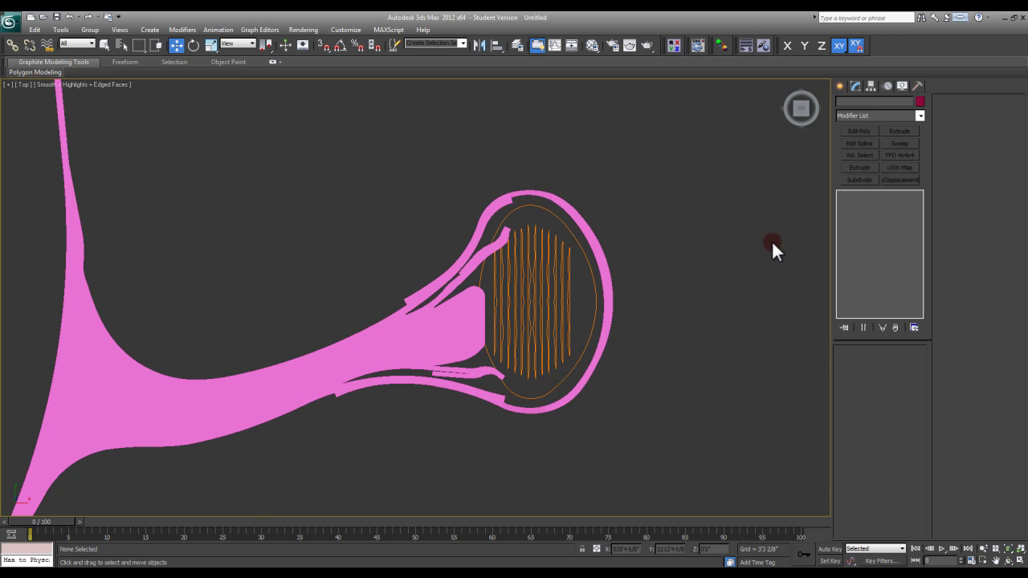
pyautogui.moveTo(284, 491); pyautogui.dragTo(294, 476, button='middle')
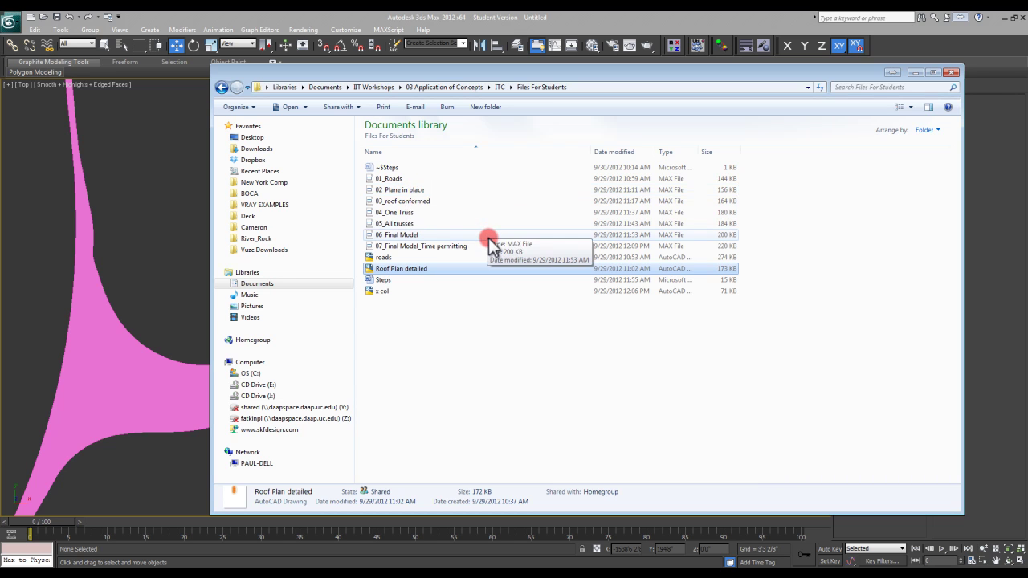
pyautogui.click(914, 72)
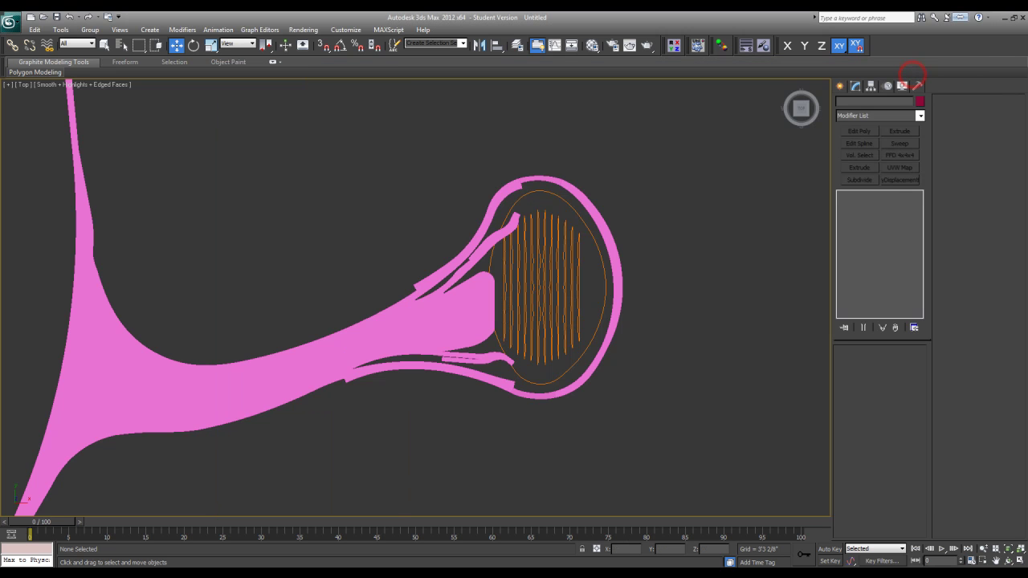